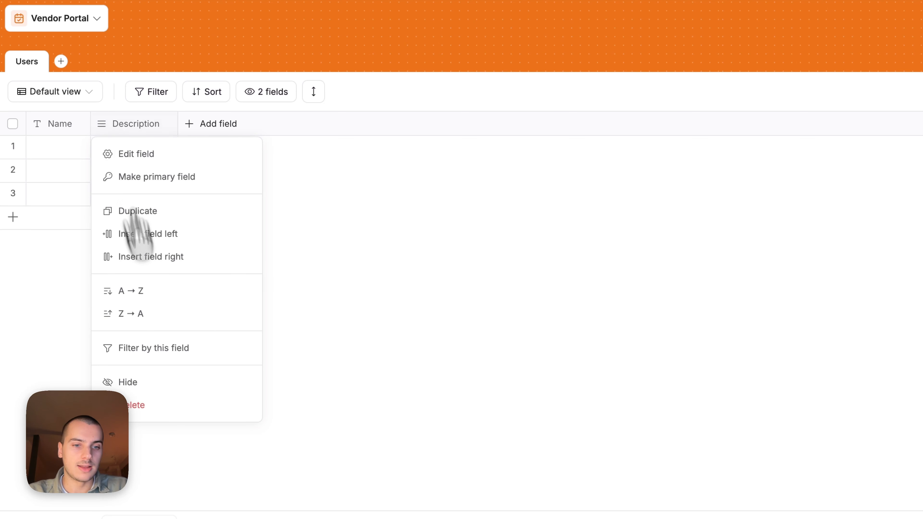
# - Delete the Description field from the Users table
pyautogui.click(174, 407)
pyautogui.press('Return')
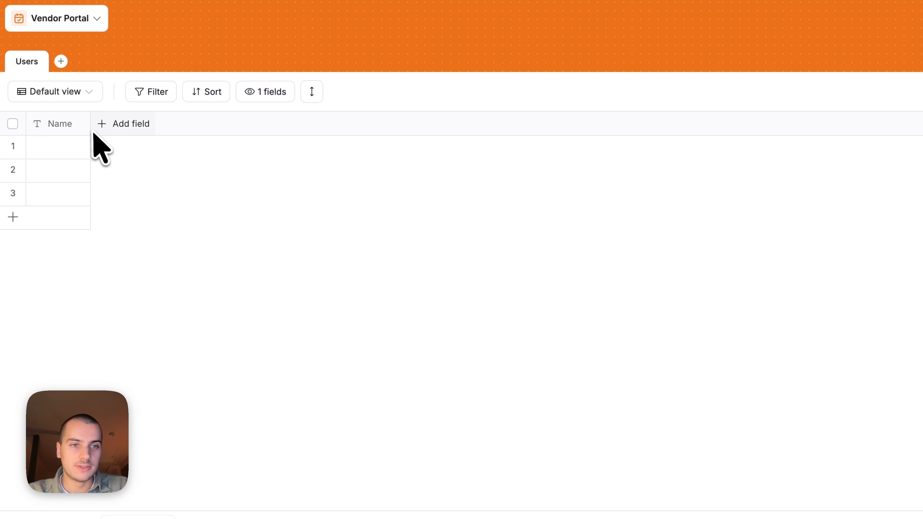
pyautogui.moveTo(90, 123); pyautogui.dragTo(175, 124)
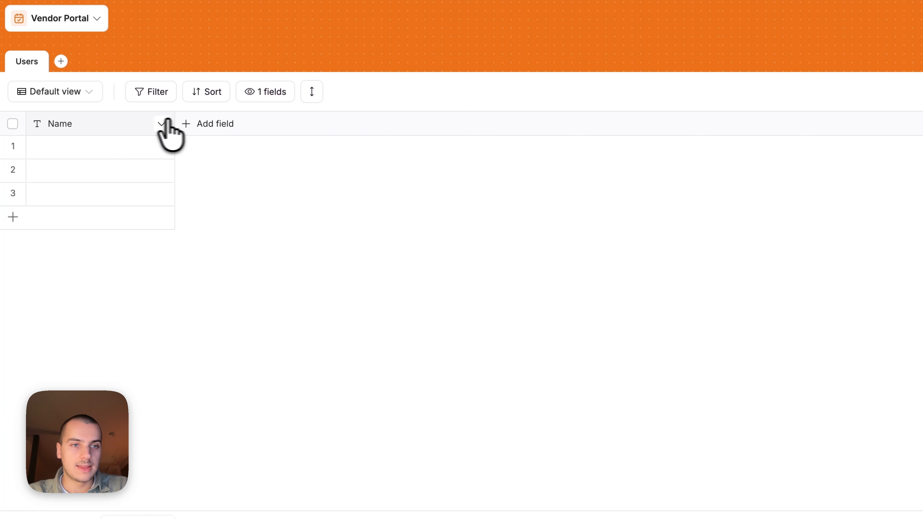
# - Rename the primary Name field to Email, change its type to Email, and widen it
pyautogui.click(73, 126)
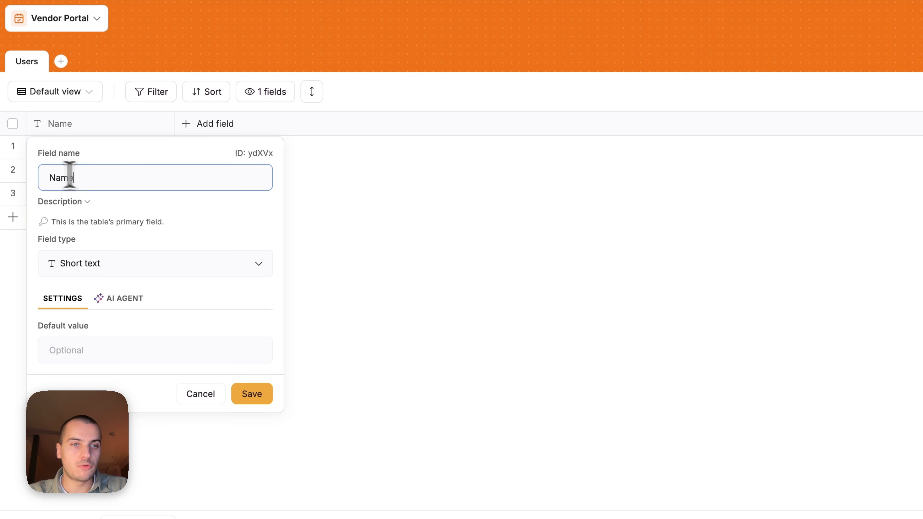
pyautogui.moveTo(70, 177); pyautogui.dragTo(21, 182)
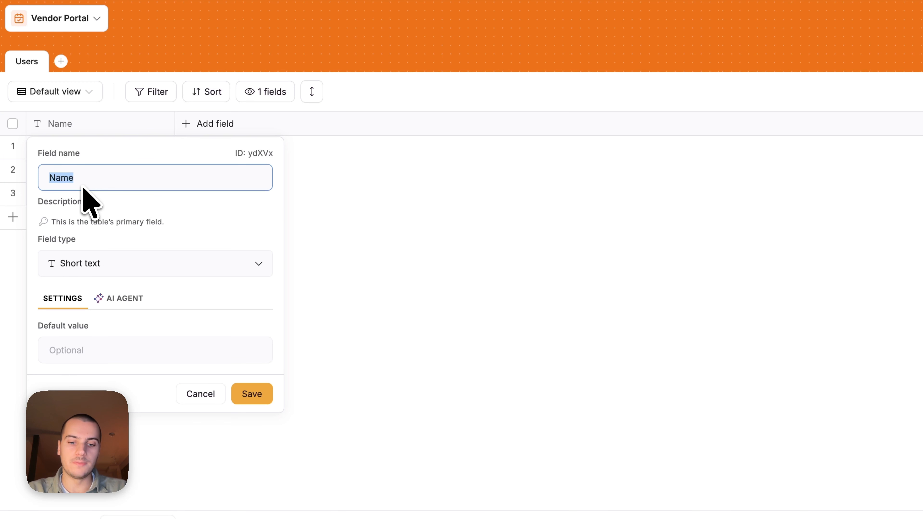
pyautogui.write('Email')
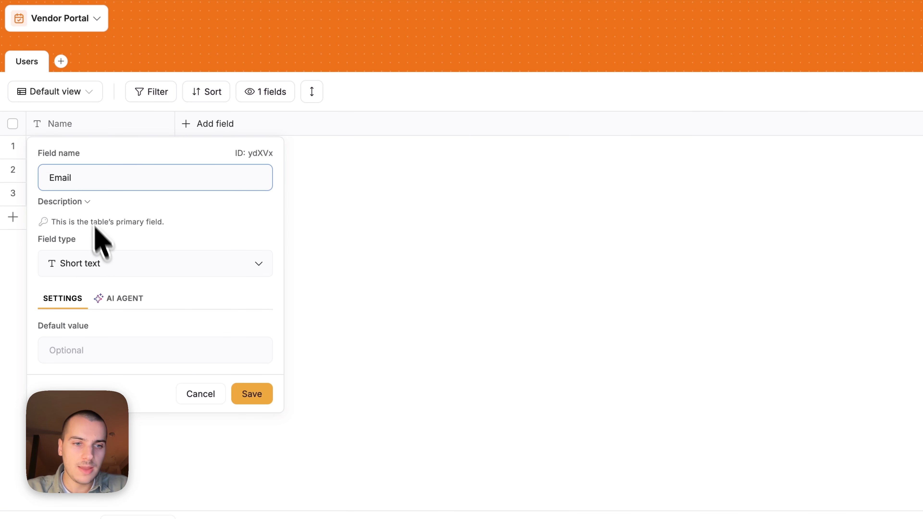
pyautogui.click(109, 262)
pyautogui.write('em')
pyautogui.click(160, 180)
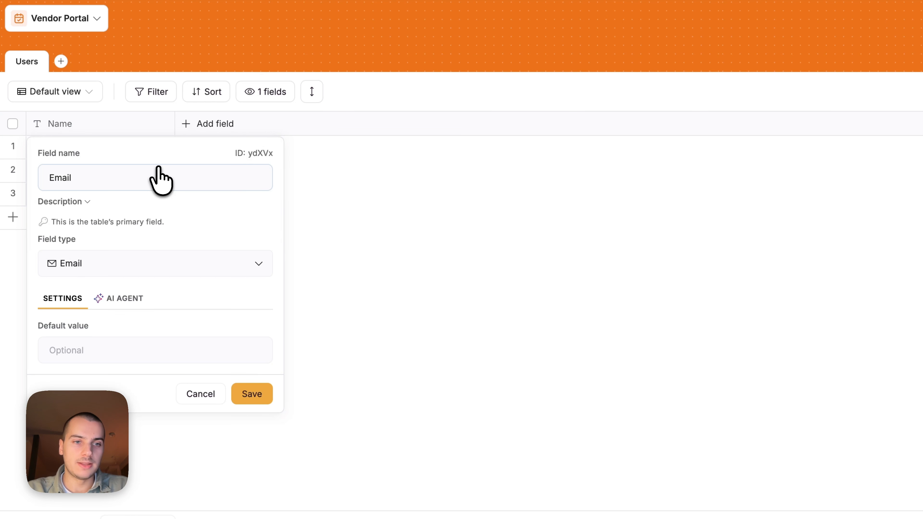
pyautogui.click(247, 385)
pyautogui.click(596, 304)
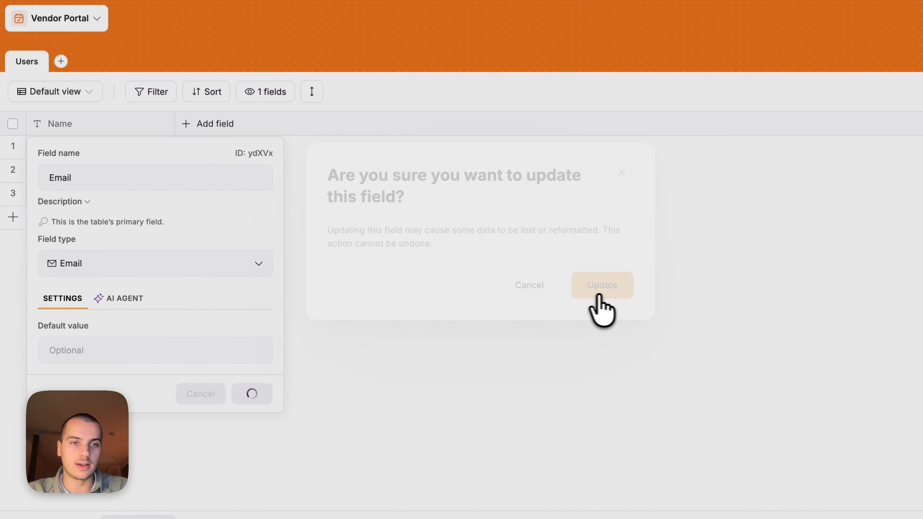
pyautogui.moveTo(175, 121); pyautogui.dragTo(284, 173)
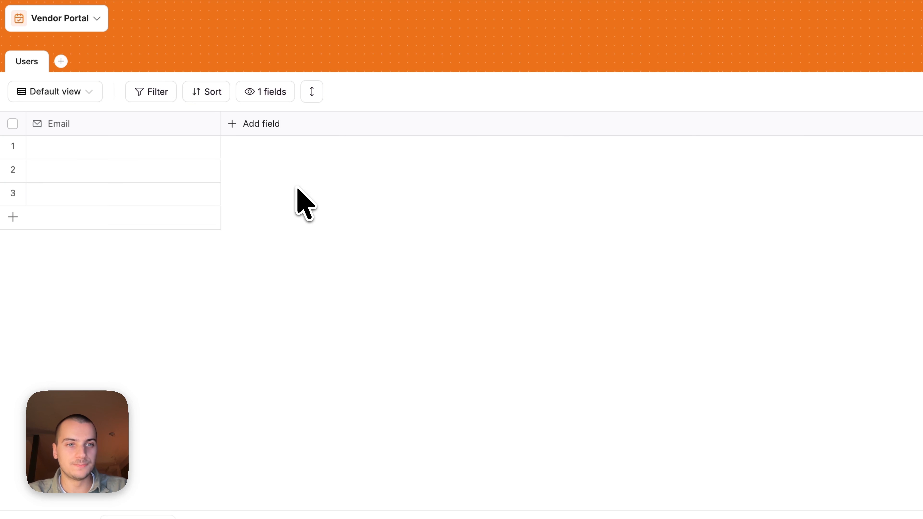
# - Enter a sample user's e-mail address in the first row's Email cell
pyautogui.click(101, 146)
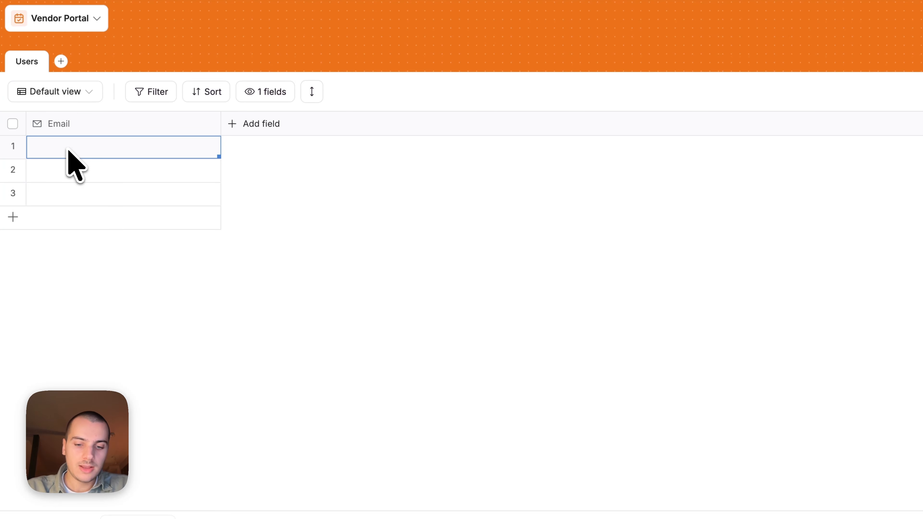
pyautogui.write('jeanne@example.com')
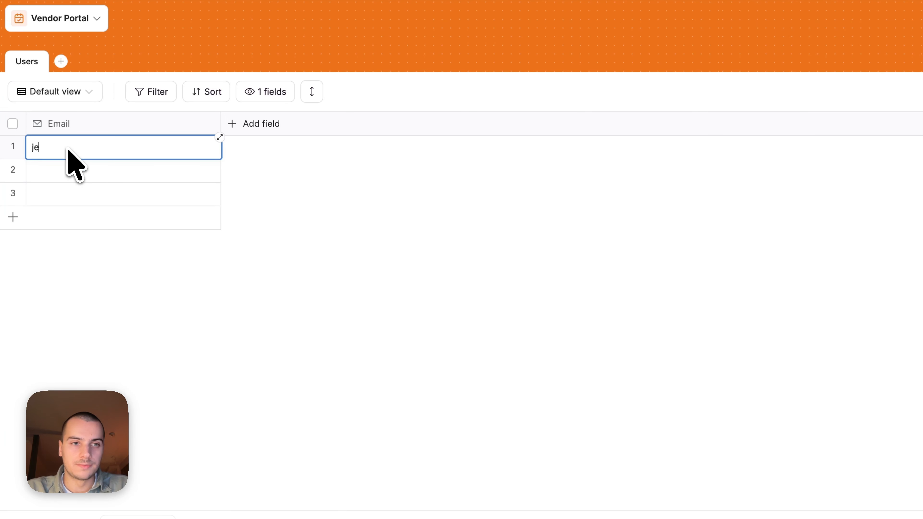
pyautogui.click(262, 191)
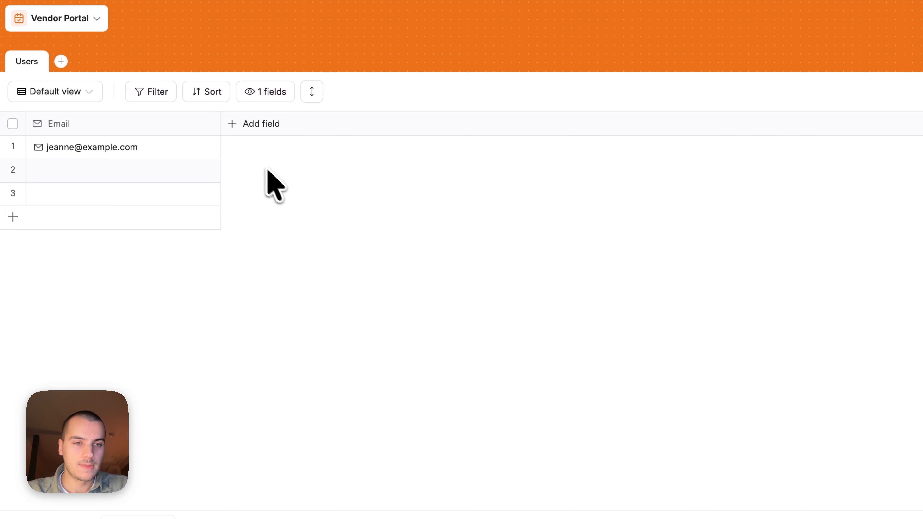
pyautogui.click(106, 147)
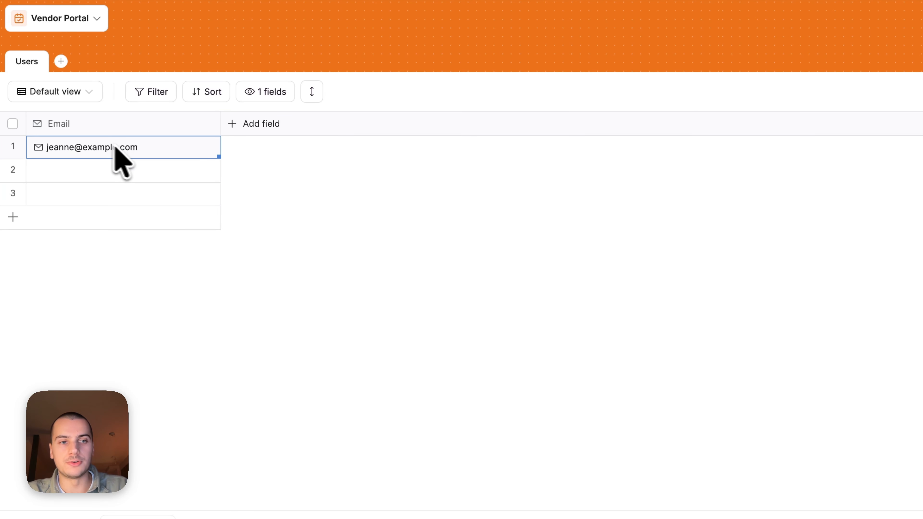
pyautogui.click(316, 203)
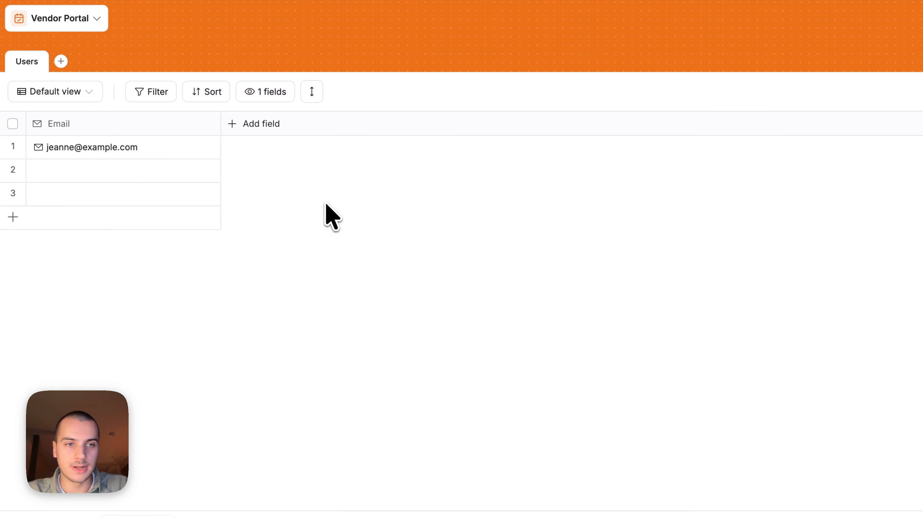
# - Add a Short text field named Full Name to Users and widen its column
pyautogui.click(250, 126)
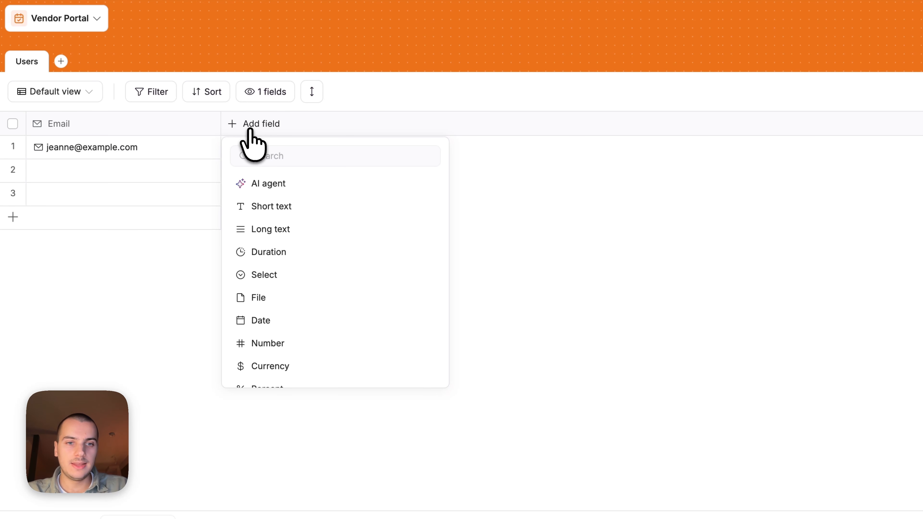
pyautogui.click(285, 205)
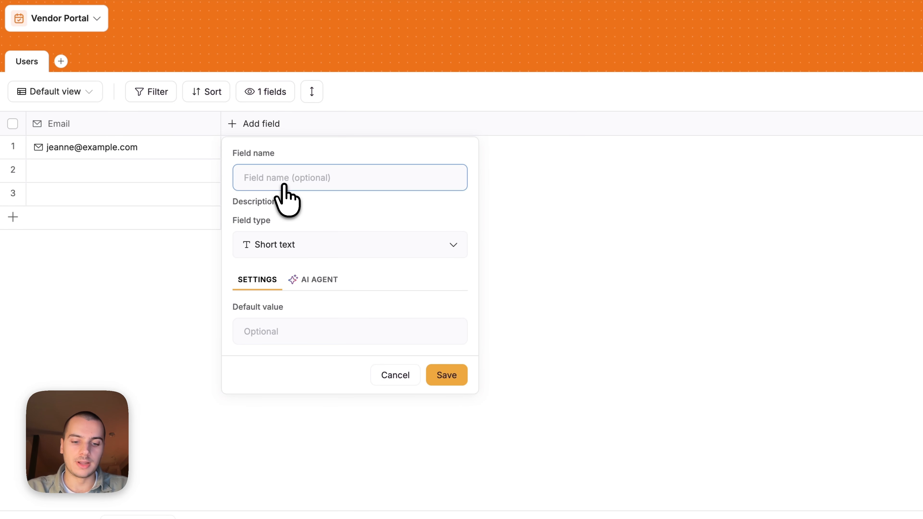
pyautogui.write('Full Name')
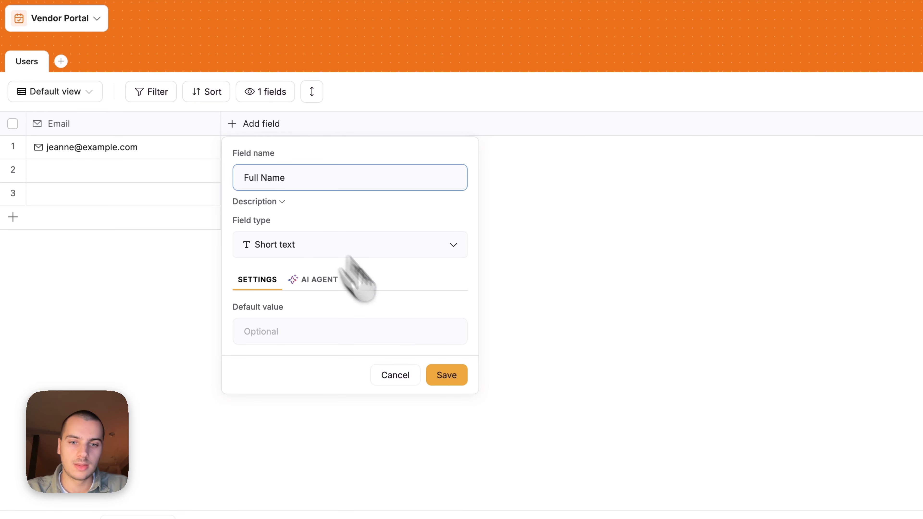
pyautogui.click(454, 379)
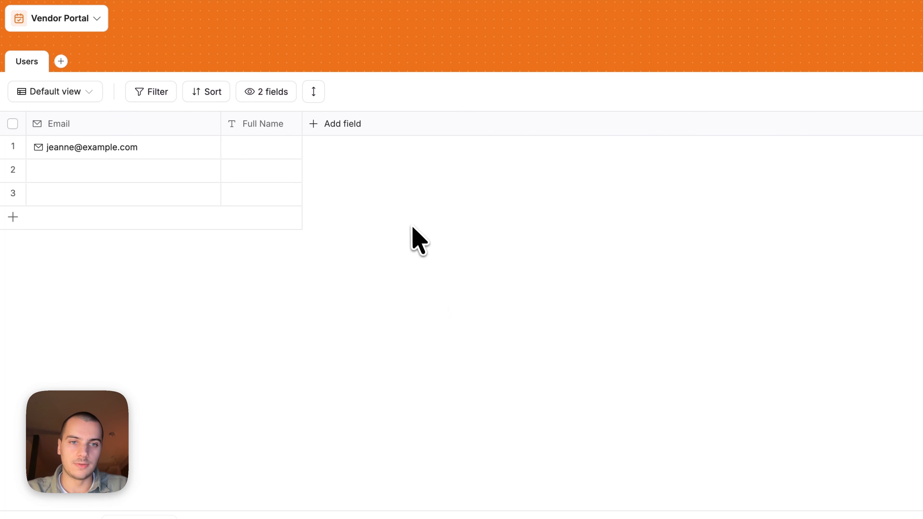
pyautogui.moveTo(303, 124); pyautogui.dragTo(415, 218)
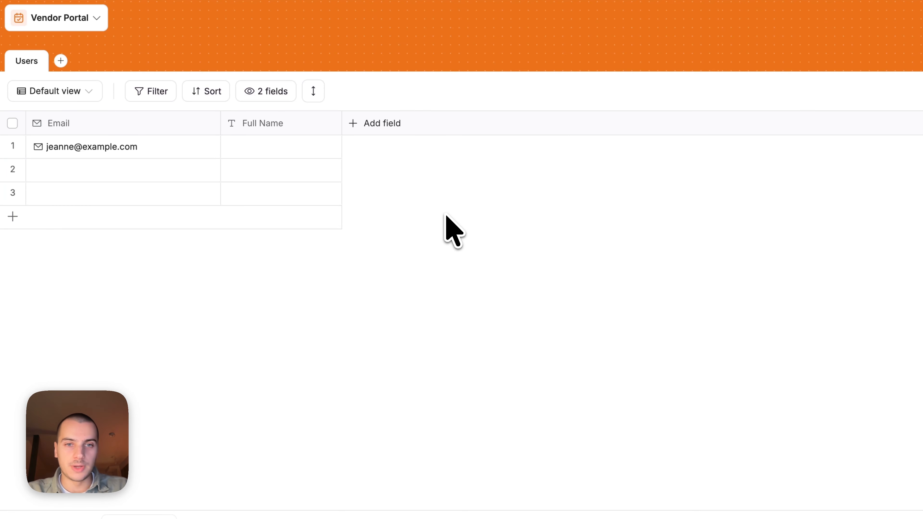
# - Add a Single select field named Role to the Users table
pyautogui.click(377, 123)
pyautogui.click(384, 271)
pyautogui.write('Role')
pyautogui.moveTo(436, 123); pyautogui.dragTo(447, 123)
# - Fill in the first user's full name and set their Role to Admin
pyautogui.click(264, 142)
pyautogui.write('Jeanne Dupont')
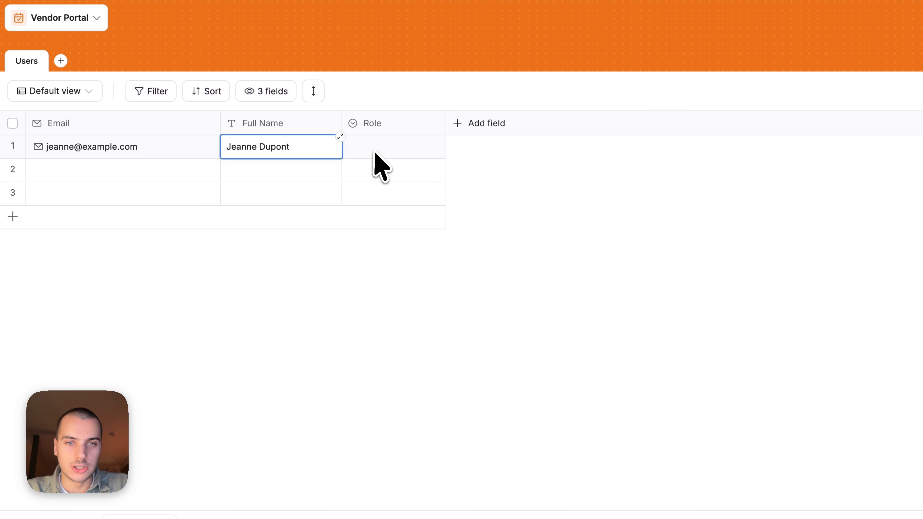
pyautogui.doubleClick(375, 152)
pyautogui.click(378, 228)
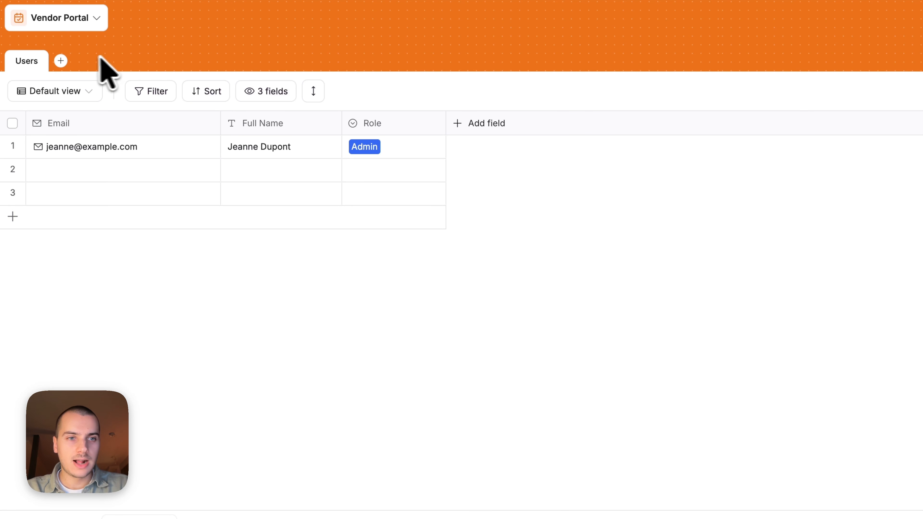
# - Add two blank tables named Vendors and Invoices
pyautogui.click(60, 61)
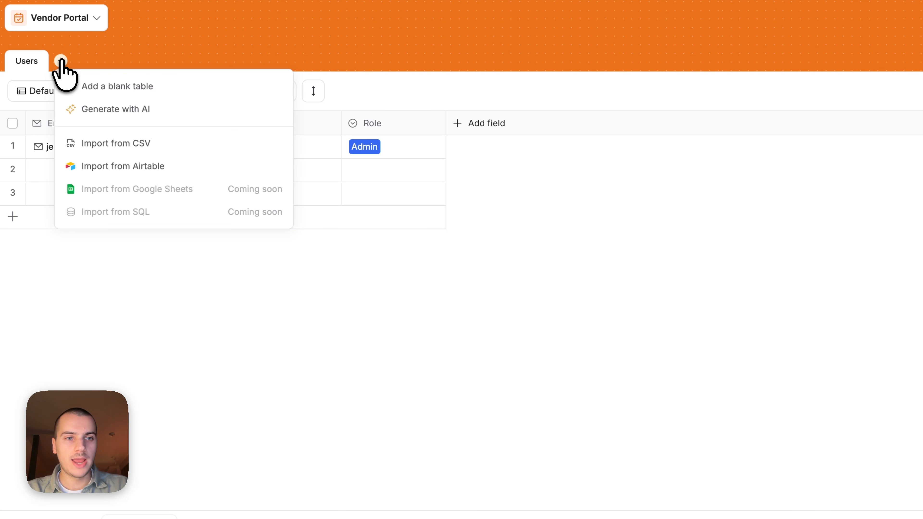
pyautogui.click(117, 93)
pyautogui.write('Vendors')
pyautogui.press('Return')
pyautogui.click(117, 61)
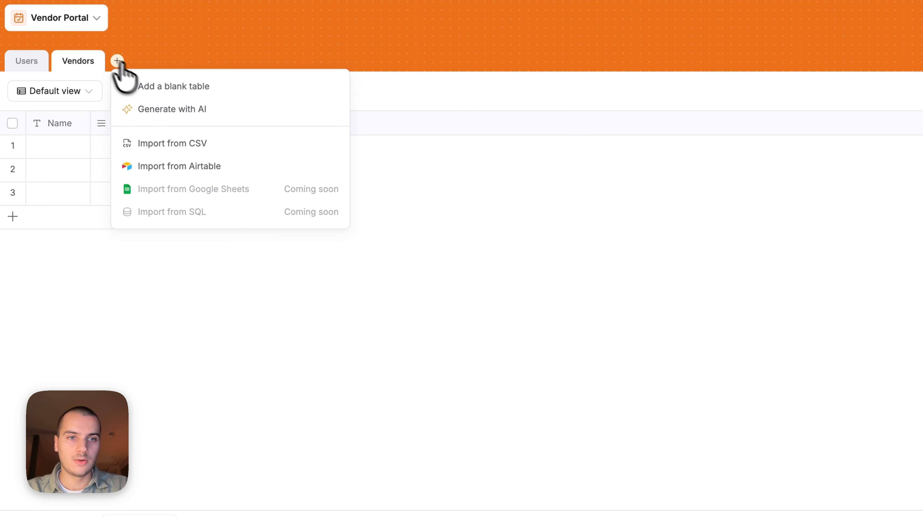
pyautogui.click(157, 87)
pyautogui.write('Invoices')
pyautogui.press('Return')
# - Add blank Tasks and Documents tables, moving Tasks before Invoices
pyautogui.click(173, 61)
pyautogui.click(207, 87)
pyautogui.write('Tasks')
pyautogui.press('Return')
pyautogui.click(220, 61)
pyautogui.click(236, 87)
pyautogui.write('Documents')
pyautogui.press('Return')
pyautogui.moveTo(186, 61); pyautogui.dragTo(140, 65)
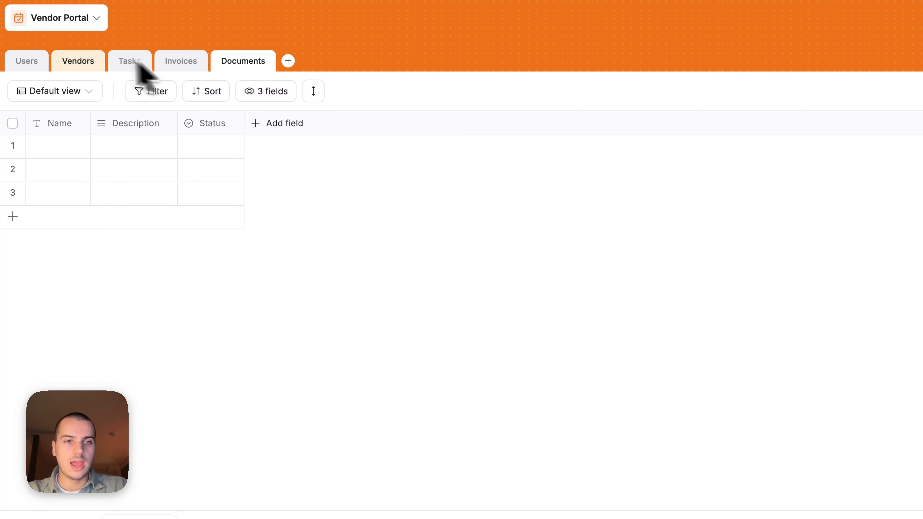
# - Enter Acme Corp as the first vendor's Name in the Vendors table
pyautogui.click(32, 60)
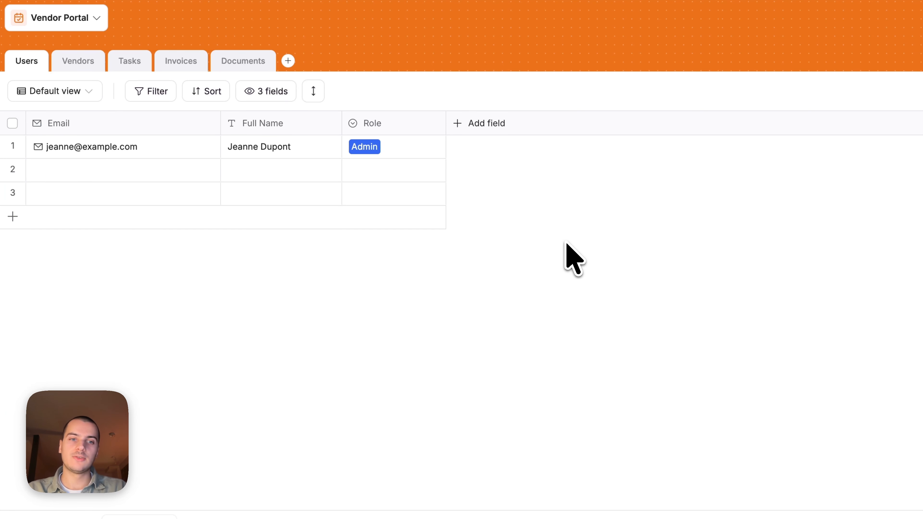
pyautogui.click(149, 156)
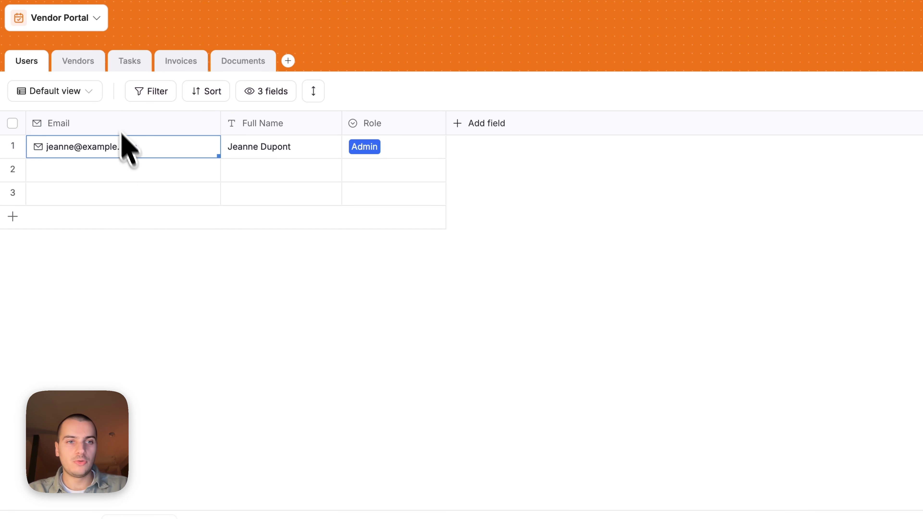
pyautogui.click(81, 69)
pyautogui.moveTo(90, 122); pyautogui.dragTo(153, 120)
pyautogui.click(80, 144)
pyautogui.write('Acme Corp')
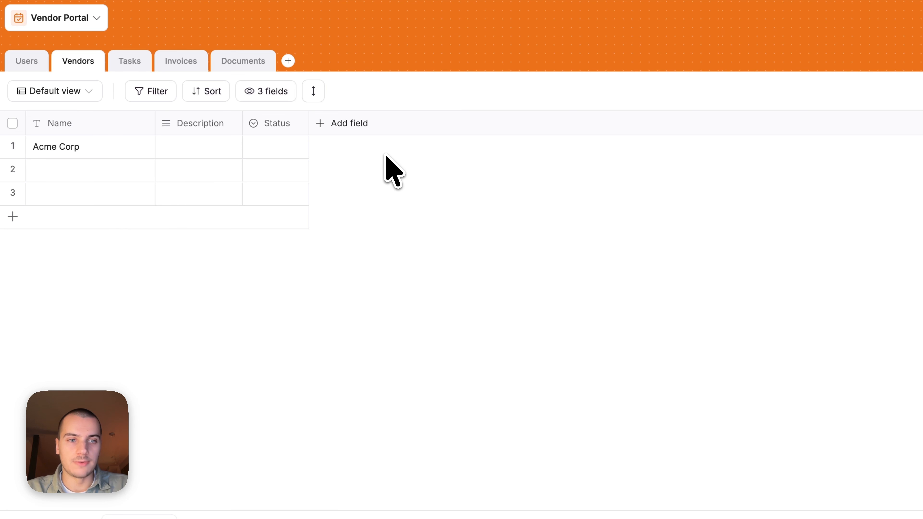
pyautogui.click(37, 66)
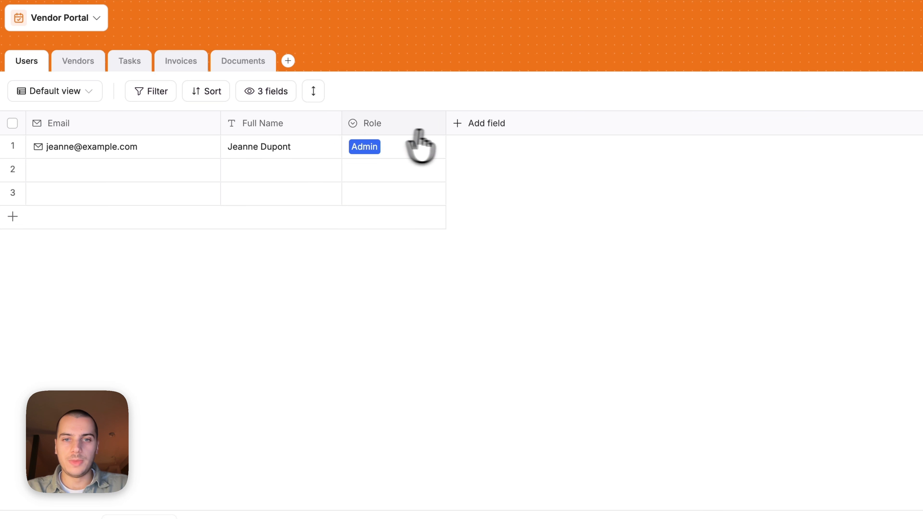
# - Create a single-record Related record field 'Works at' linking to Vendors, skipping lookup fields
pyautogui.click(459, 127)
pyautogui.write('rela')
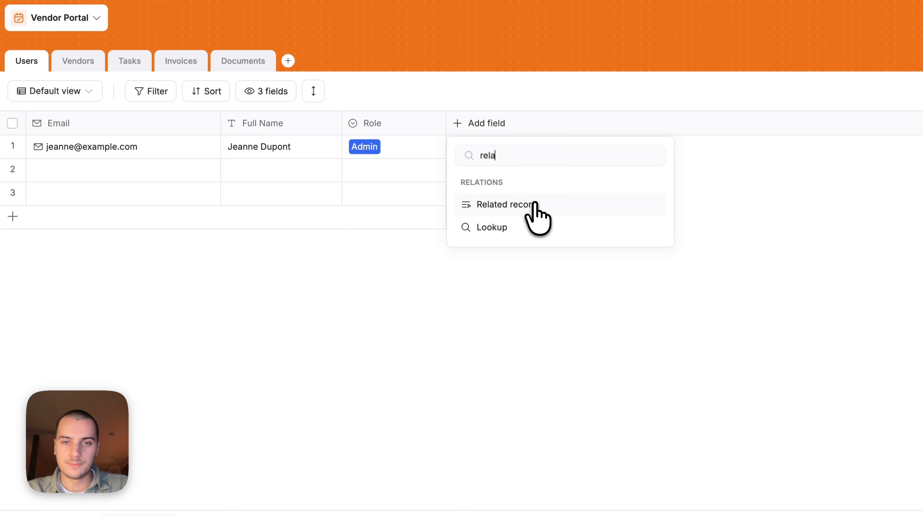
pyautogui.click(534, 202)
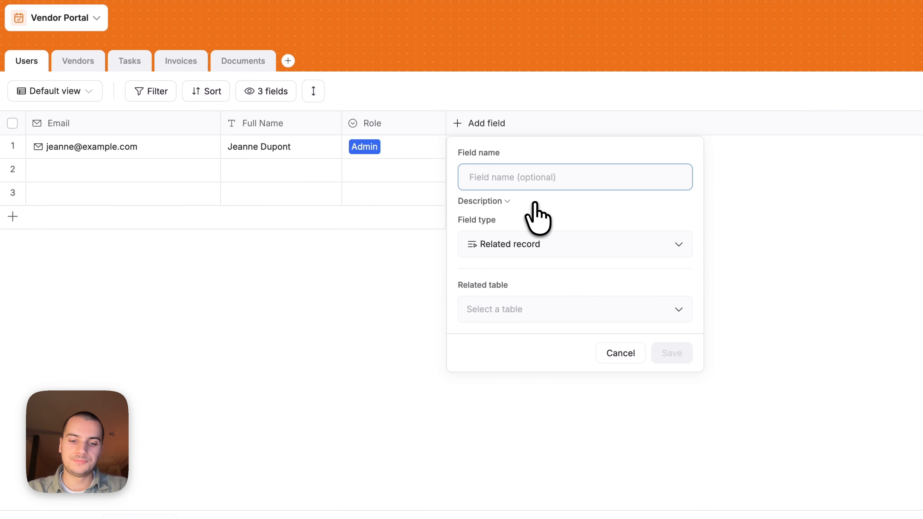
pyautogui.write('Works at')
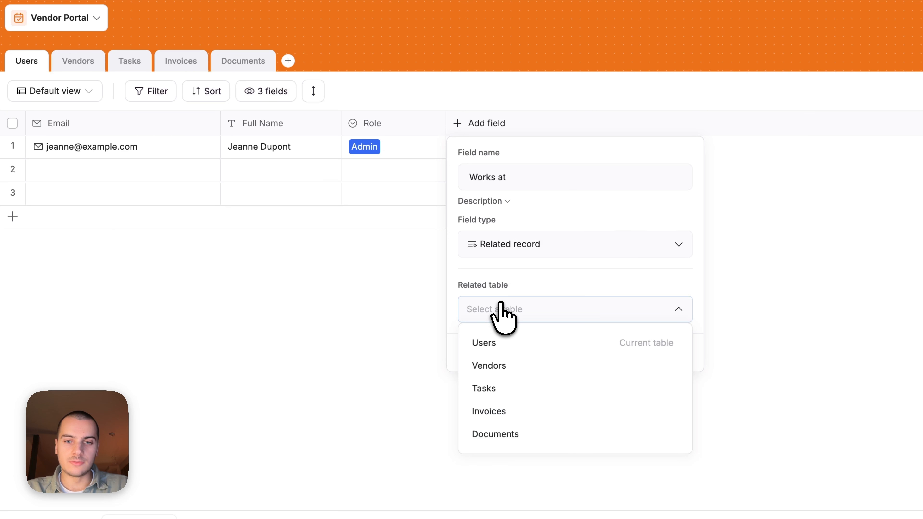
pyautogui.click(509, 366)
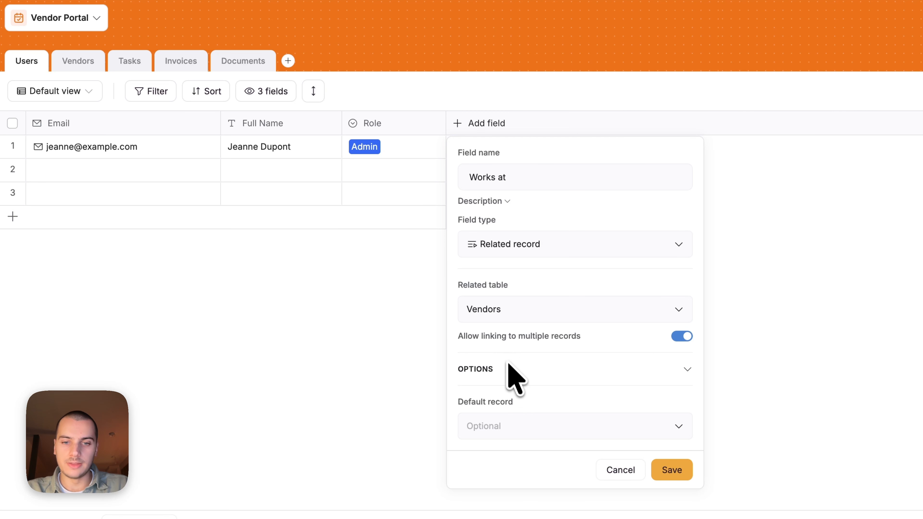
pyautogui.click(683, 337)
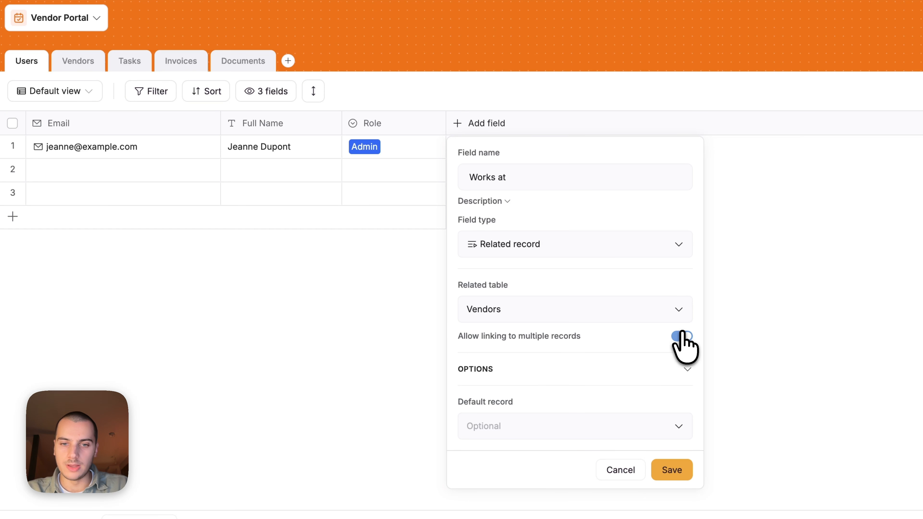
pyautogui.click(667, 473)
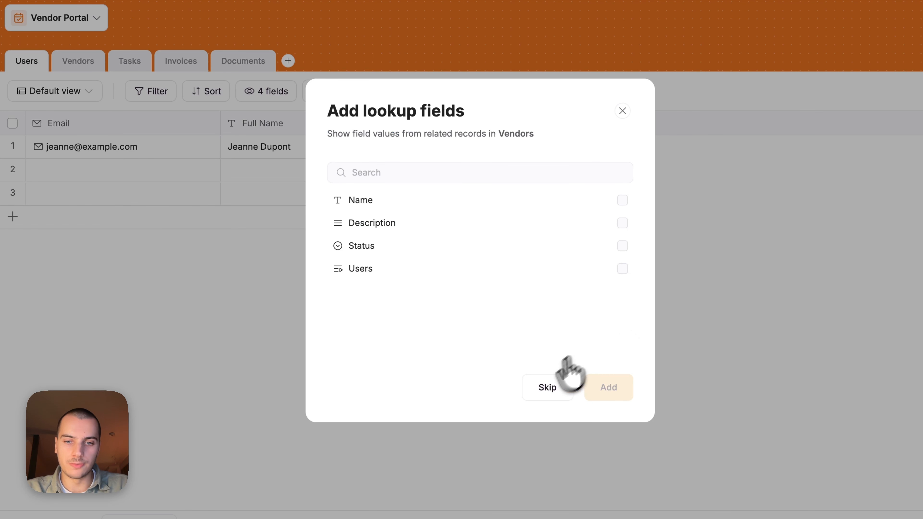
pyautogui.click(544, 389)
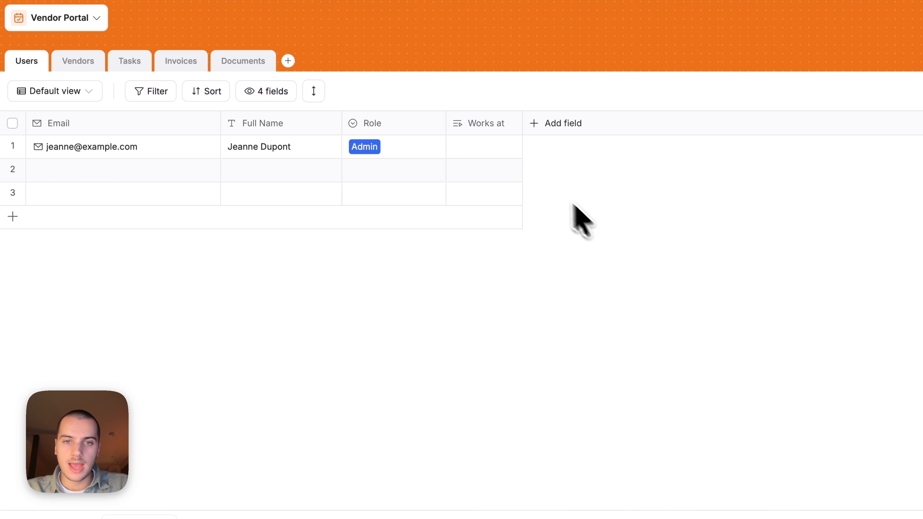
# - Link the first user to Acme Corp in Works at and change their Role to Vendor
pyautogui.click(486, 153)
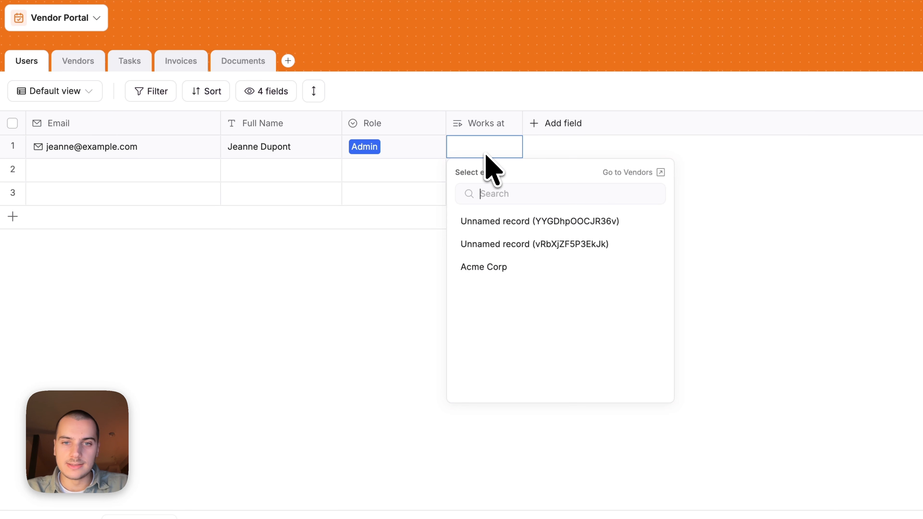
pyautogui.click(489, 268)
pyautogui.moveTo(522, 124); pyautogui.dragTo(549, 124)
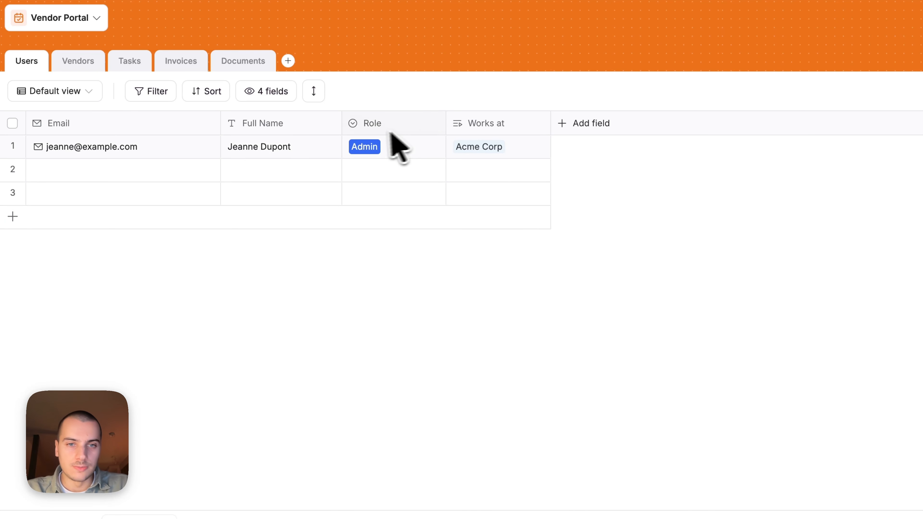
pyautogui.click(371, 147)
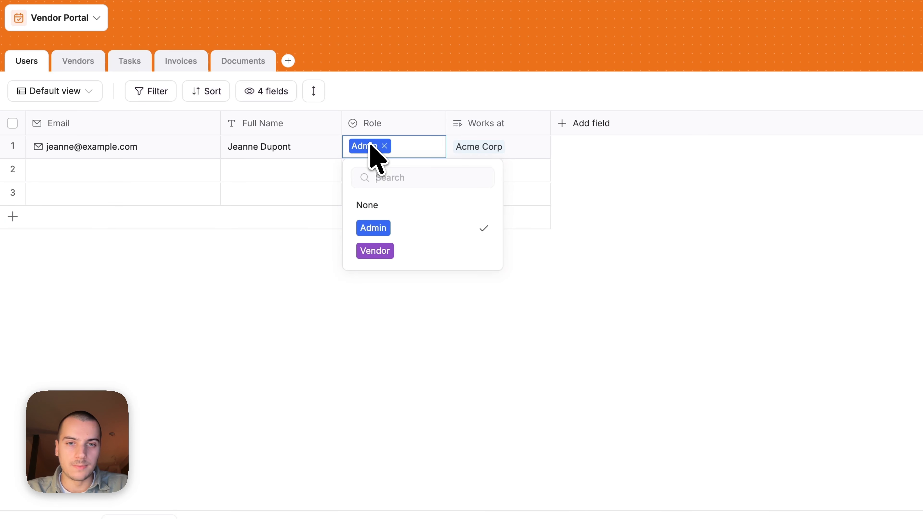
pyautogui.click(378, 251)
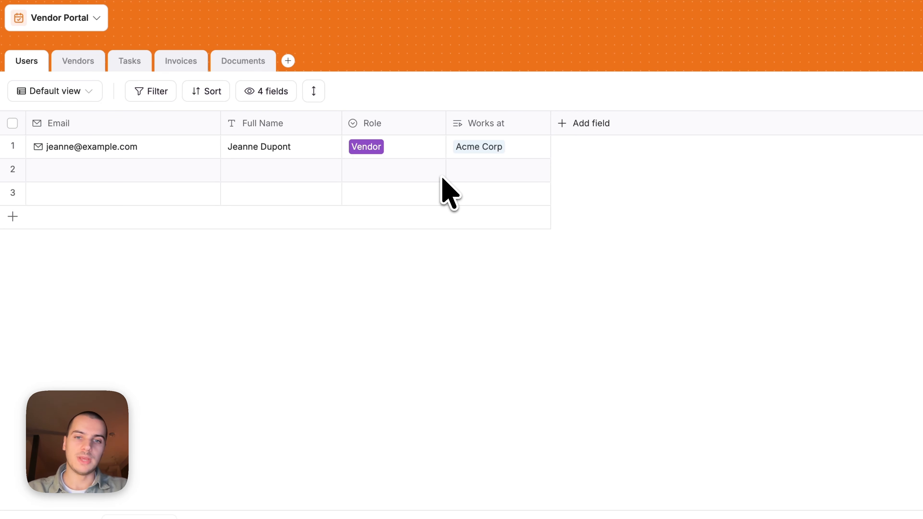
pyautogui.click(82, 66)
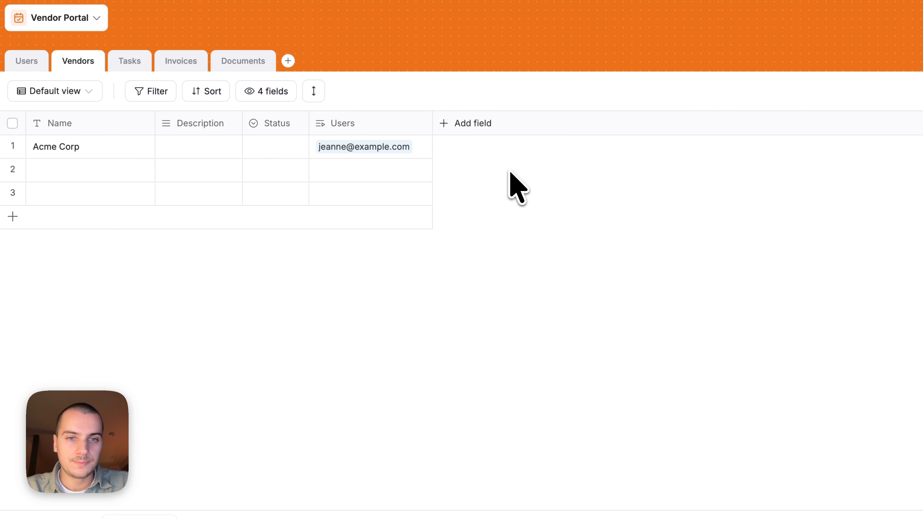
# - Add a Full Name lookup from the linked Users field to Vendors
pyautogui.click(380, 123)
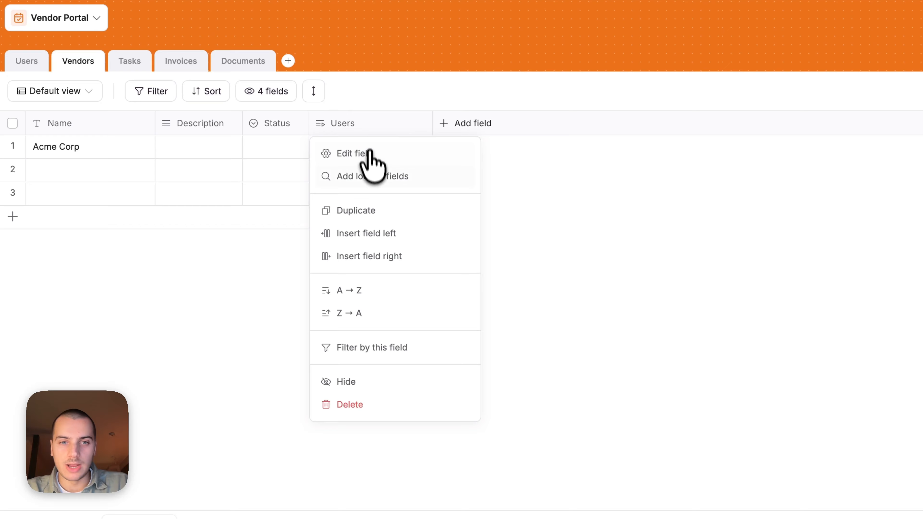
pyautogui.click(372, 176)
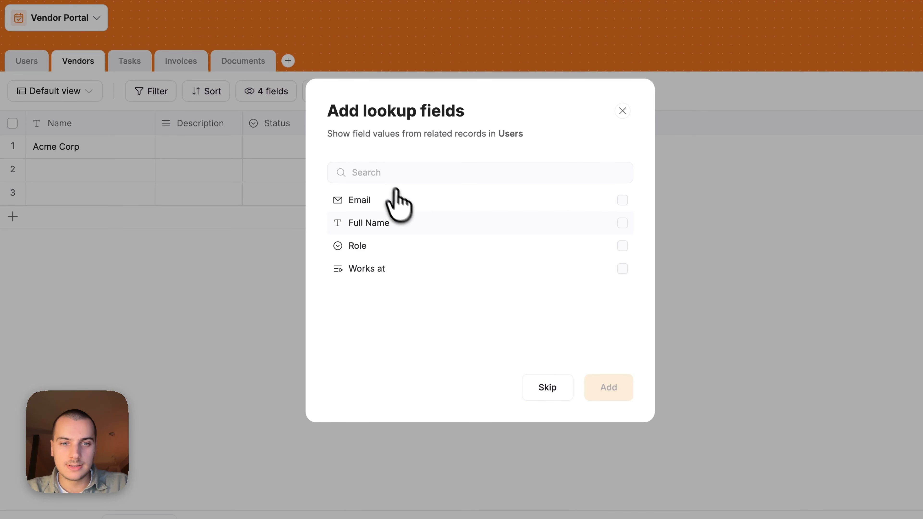
pyautogui.click(411, 218)
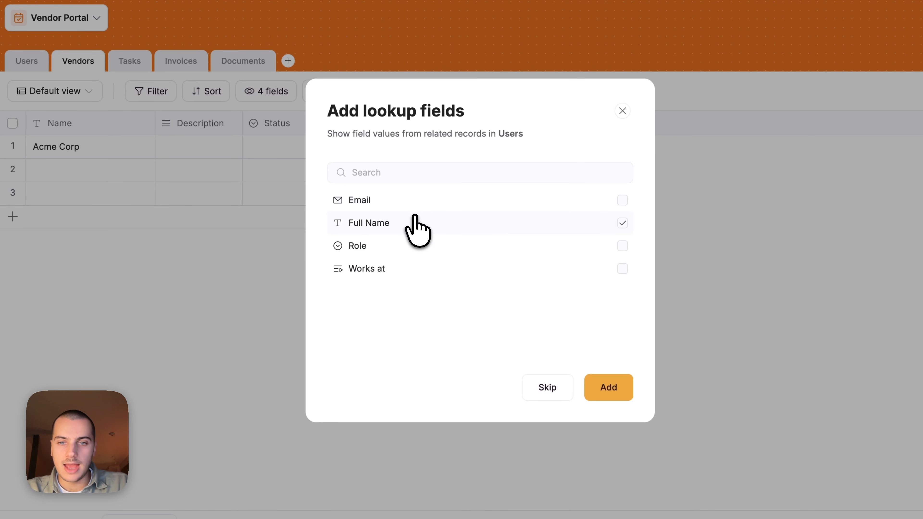
pyautogui.click(597, 397)
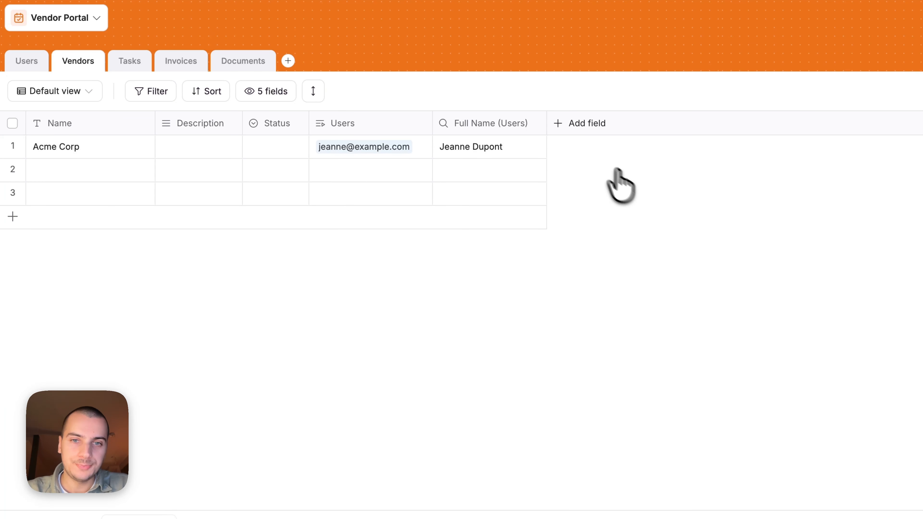
# - Rename the lookup field to 'Full names of the team'
pyautogui.click(476, 123)
pyautogui.moveTo(534, 177); pyautogui.dragTo(421, 179)
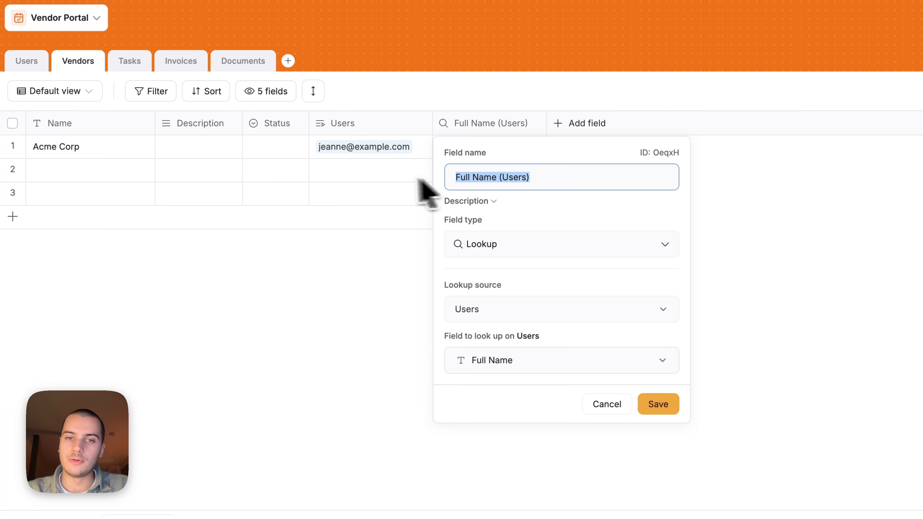
pyautogui.write('Fu')
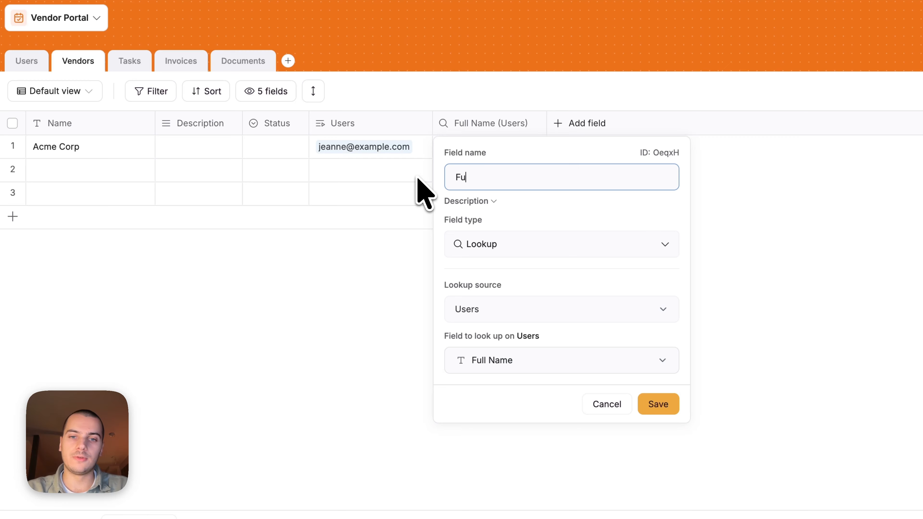
pyautogui.write('ll names of th')
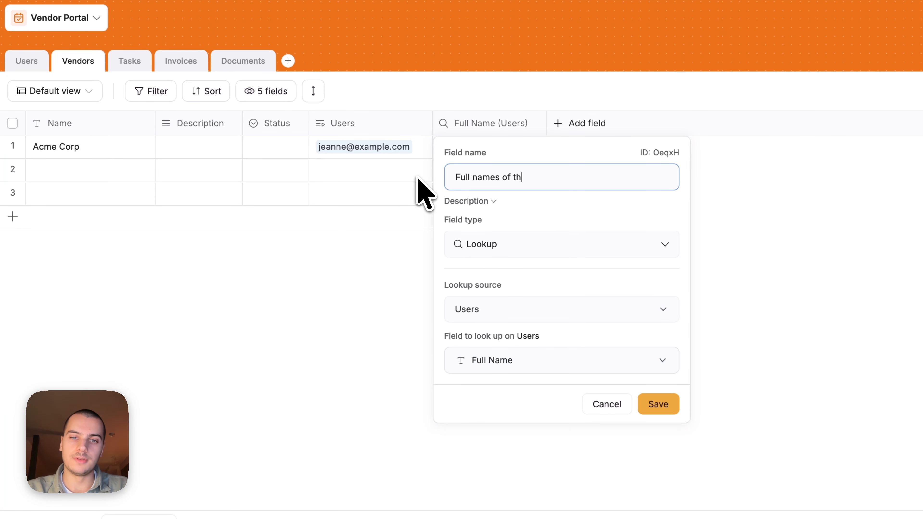
pyautogui.write('e team')
pyautogui.press('Return')
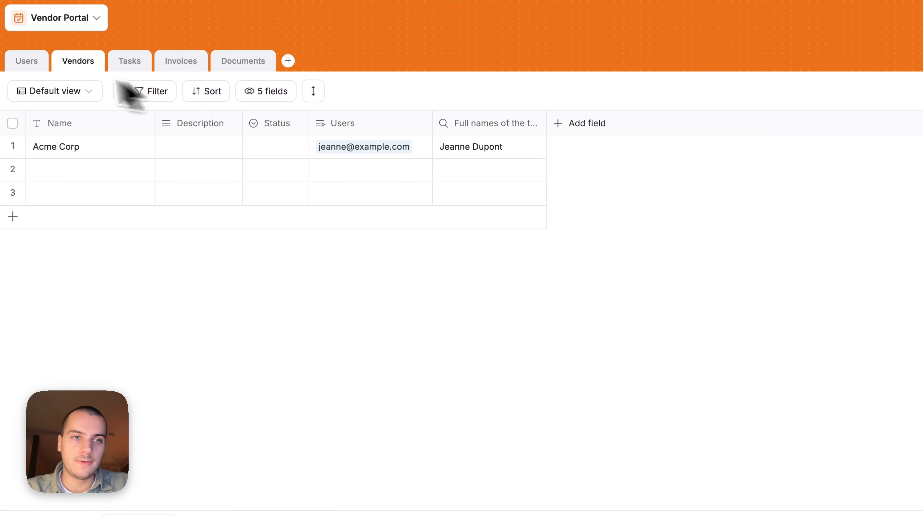
pyautogui.click(35, 68)
# - Enter a second user's full name, set Role to Vendor, and link them to Acme Corp
pyautogui.click(240, 171)
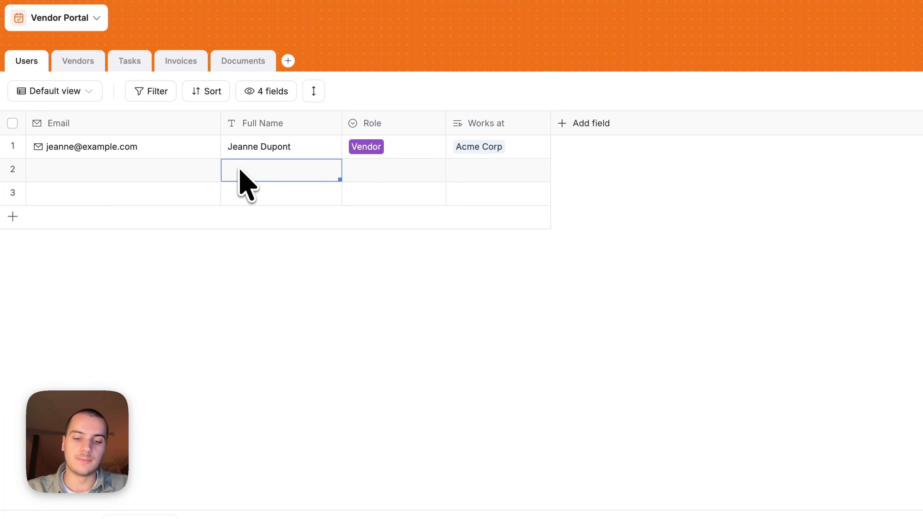
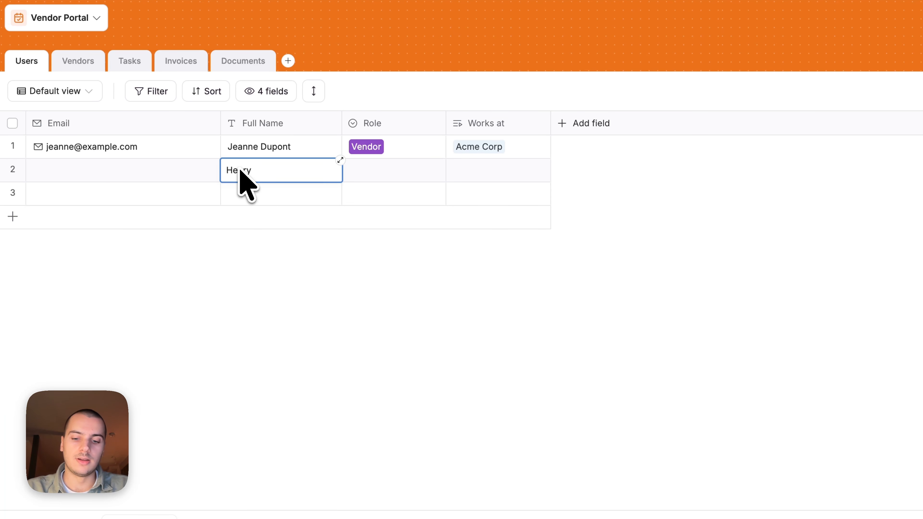
pyautogui.click(367, 170)
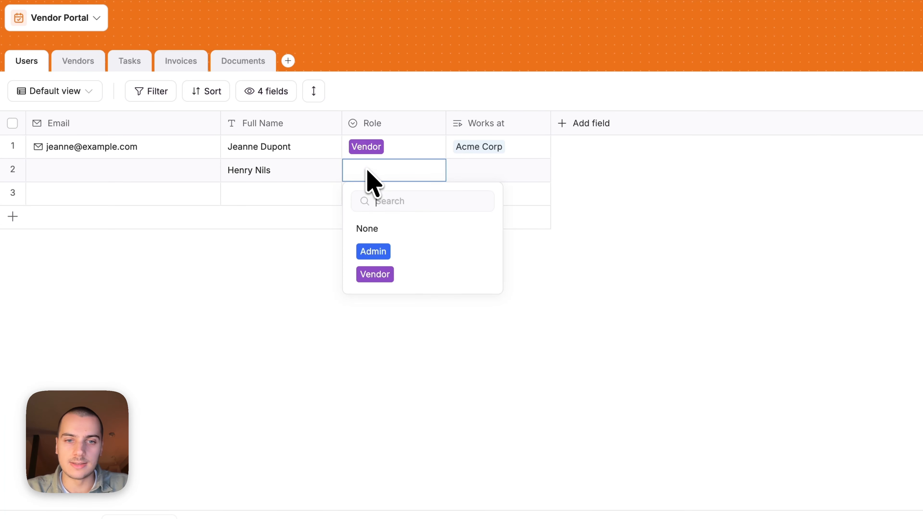
pyautogui.click(408, 265)
pyautogui.click(499, 150)
pyautogui.hotkey('ctrl', 'c')
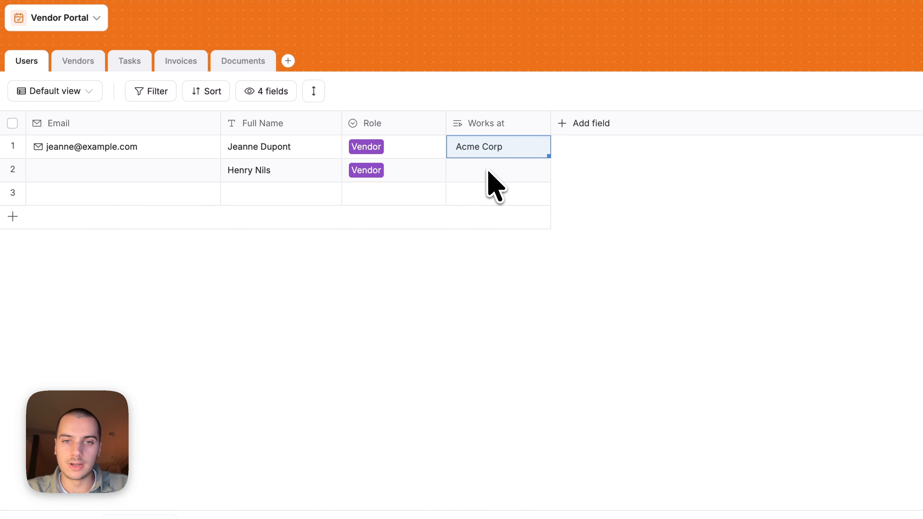
pyautogui.click(490, 175)
pyautogui.hotkey('ctrl', 'v')
# - Expand Acme Corp's team names lookup in Vendors to confirm both names appear
pyautogui.click(96, 62)
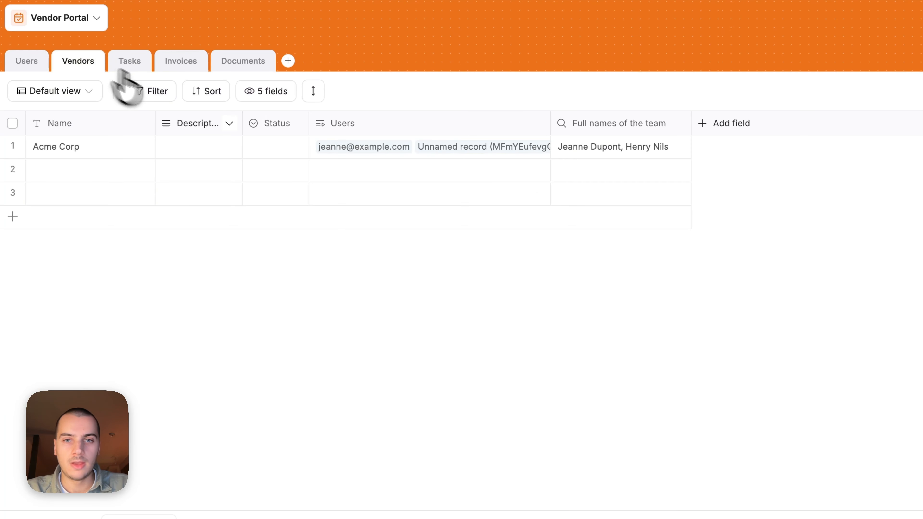
pyautogui.click(600, 149)
pyautogui.click(675, 147)
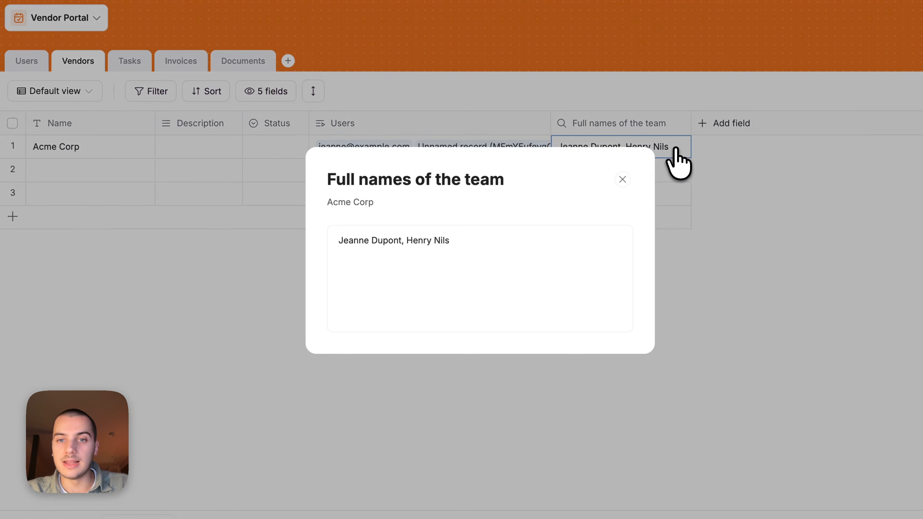
pyautogui.click(799, 245)
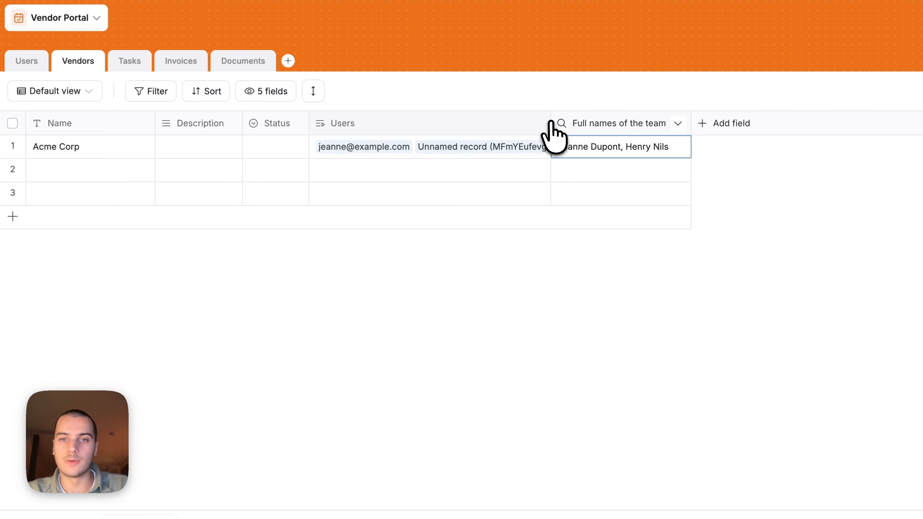
# - Delete the 'Full names of the team' lookup field from Vendors, then return to Users
pyautogui.moveTo(550, 122); pyautogui.dragTo(584, 124)
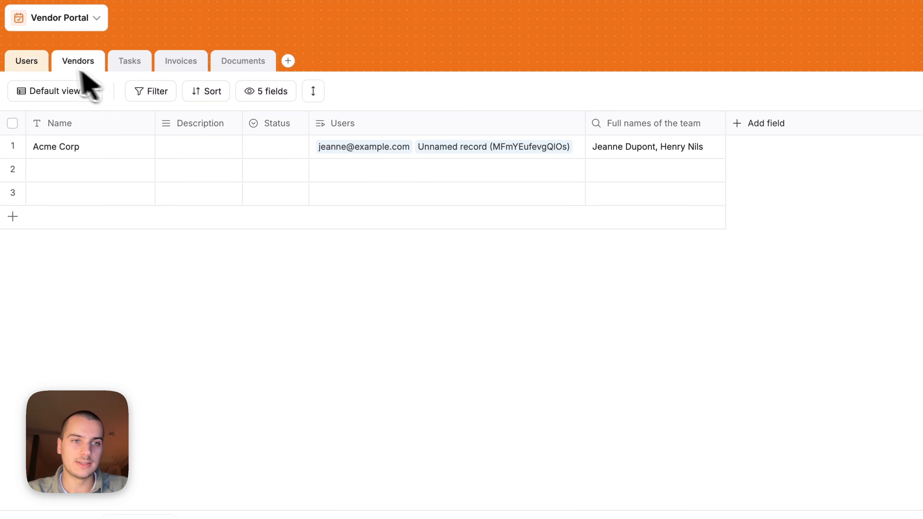
pyautogui.click(617, 125)
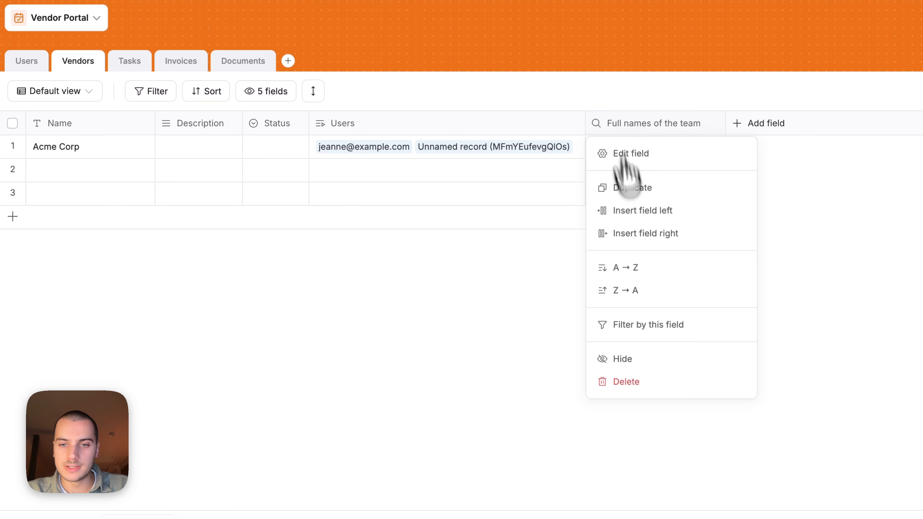
pyautogui.click(648, 387)
pyautogui.click(596, 302)
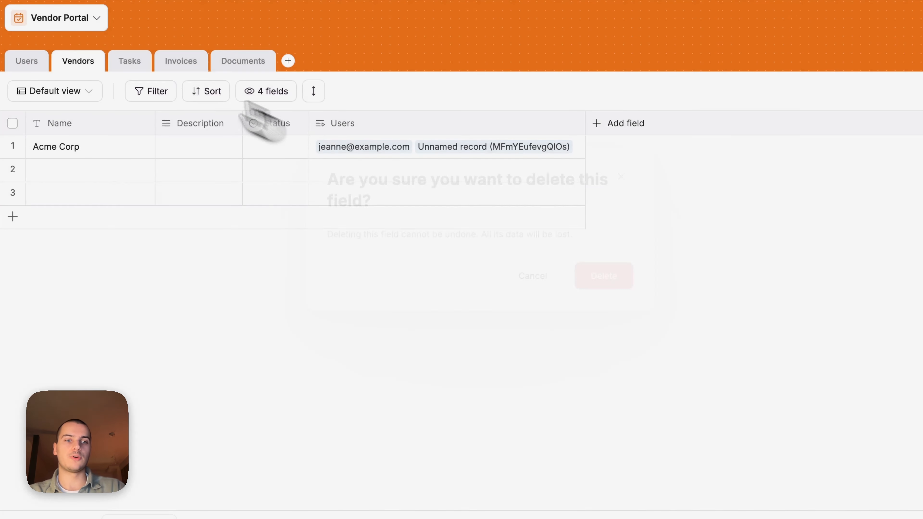
pyautogui.click(27, 61)
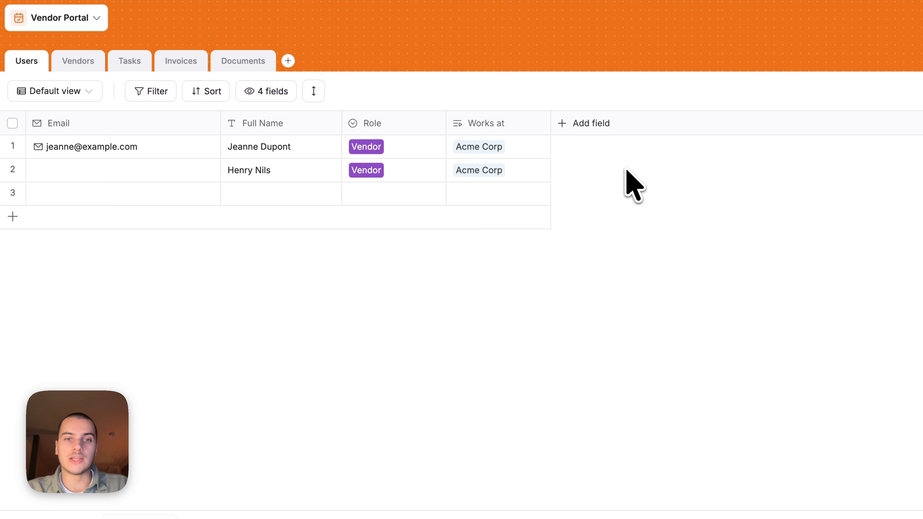
pyautogui.click(376, 197)
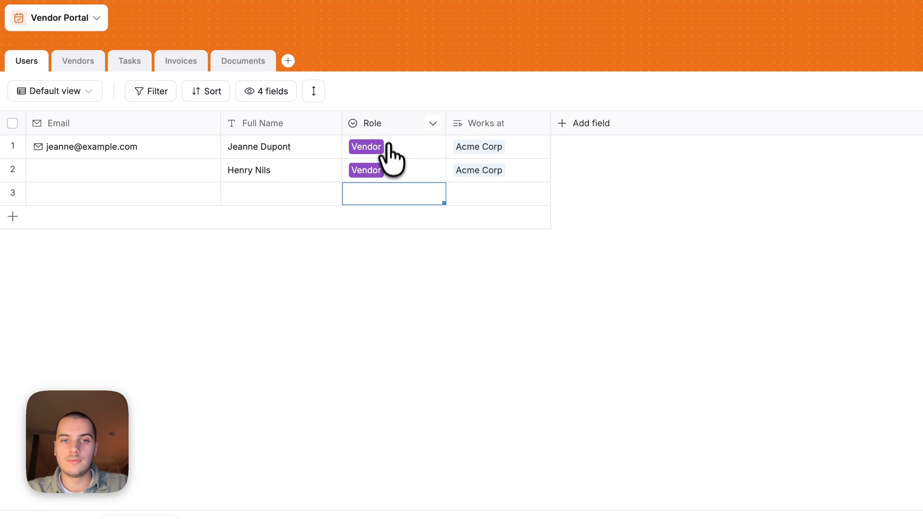
pyautogui.click(379, 130)
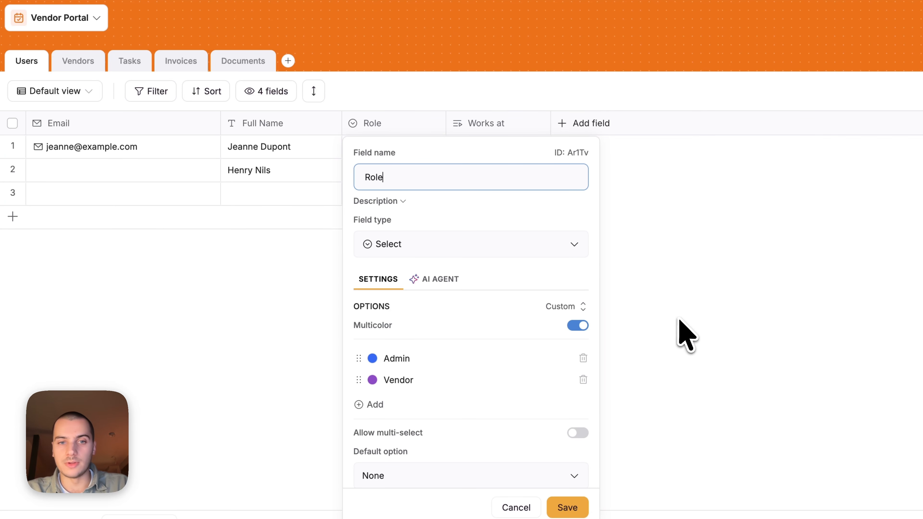
pyautogui.click(686, 330)
pyautogui.click(407, 201)
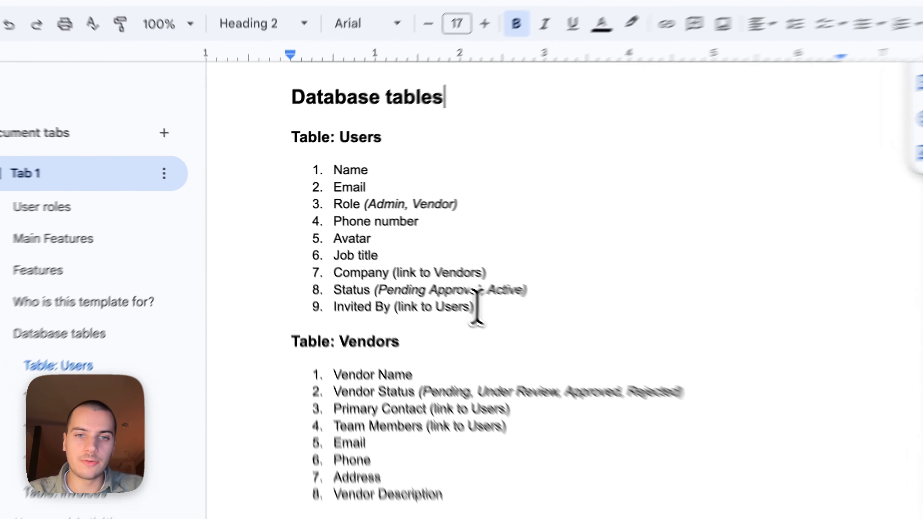
pyautogui.moveTo(412, 271); pyautogui.dragTo(332, 239)
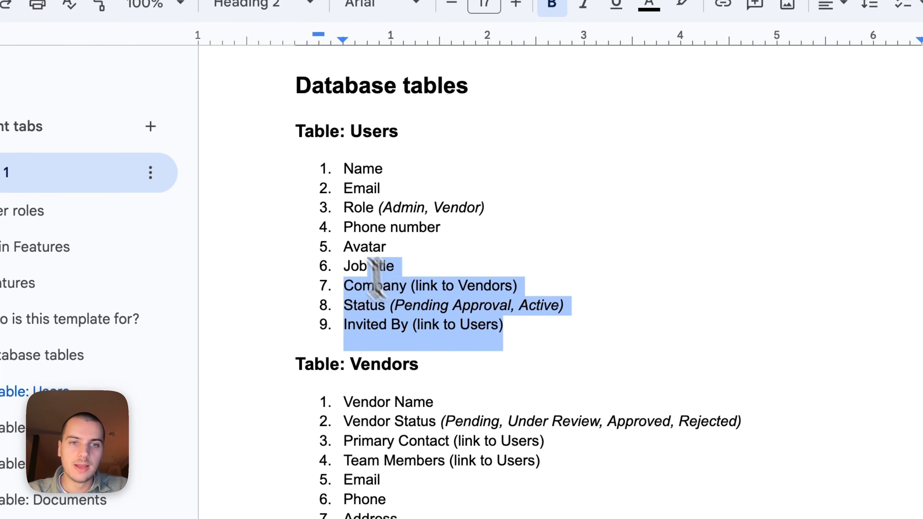
pyautogui.moveTo(376, 277); pyautogui.dragTo(335, 185)
pyautogui.click(402, 233)
pyautogui.scroll(-1, 402, 229)
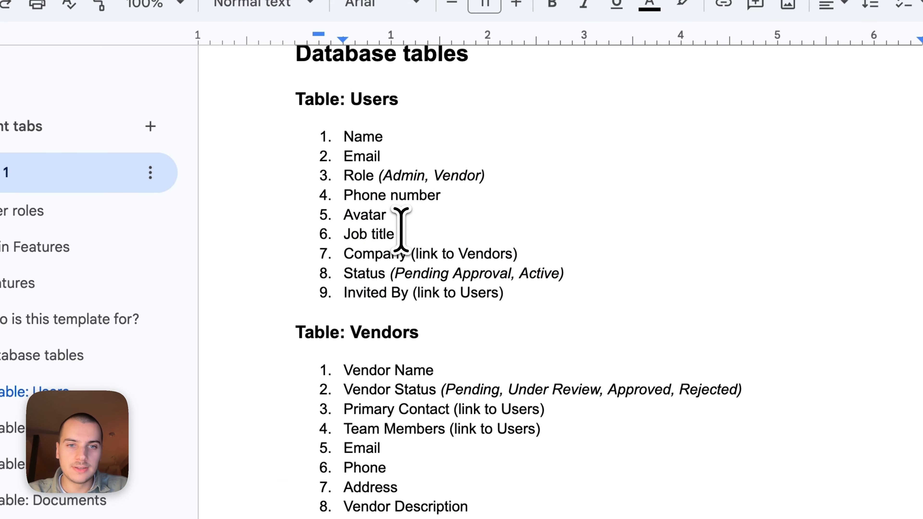
pyautogui.scroll(-20, 402, 228)
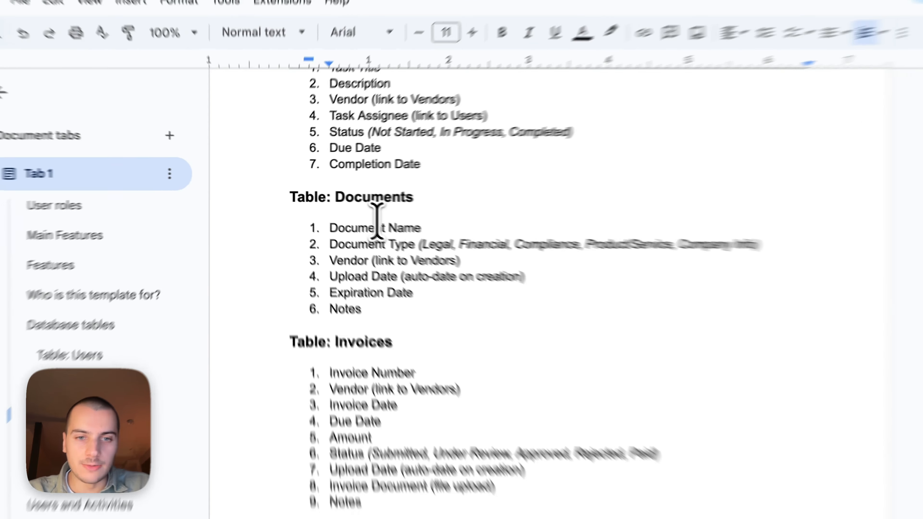
pyautogui.scroll(12, 377, 220)
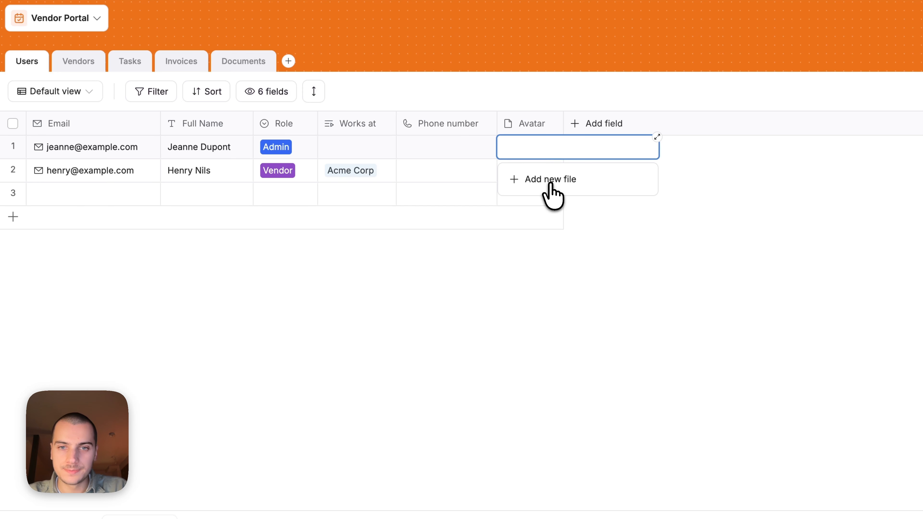
# - Upload a profile image into the first user's Avatar cell
pyautogui.click(551, 181)
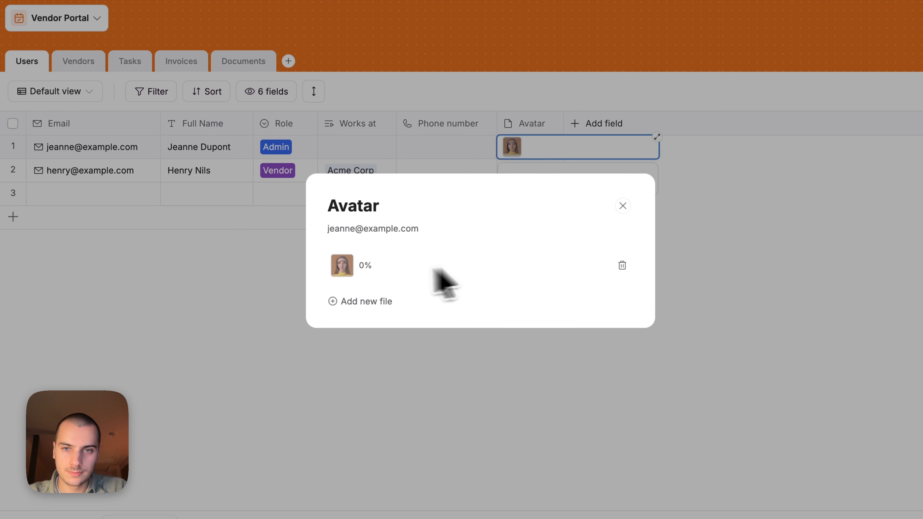
pyautogui.click(758, 308)
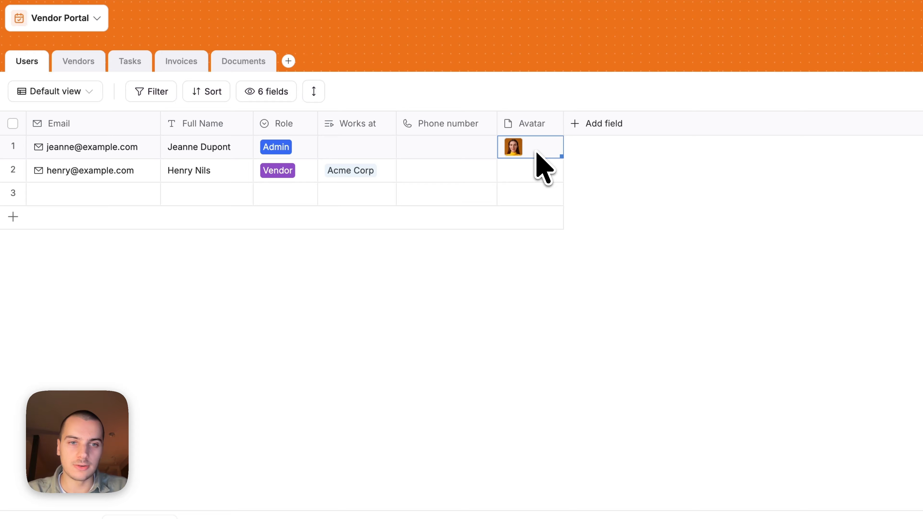
pyautogui.click(626, 200)
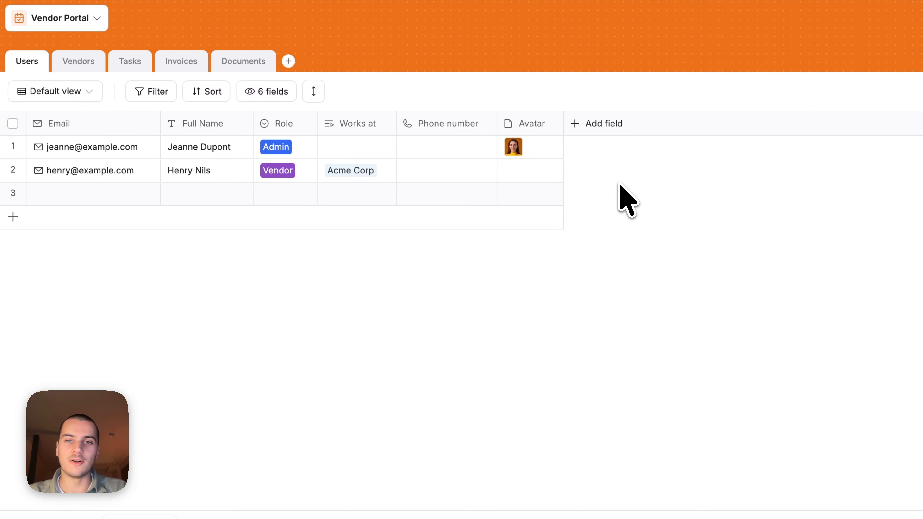
# - Rename Works at to Company and add a Status select field with Pending and Approved options
pyautogui.click(342, 123)
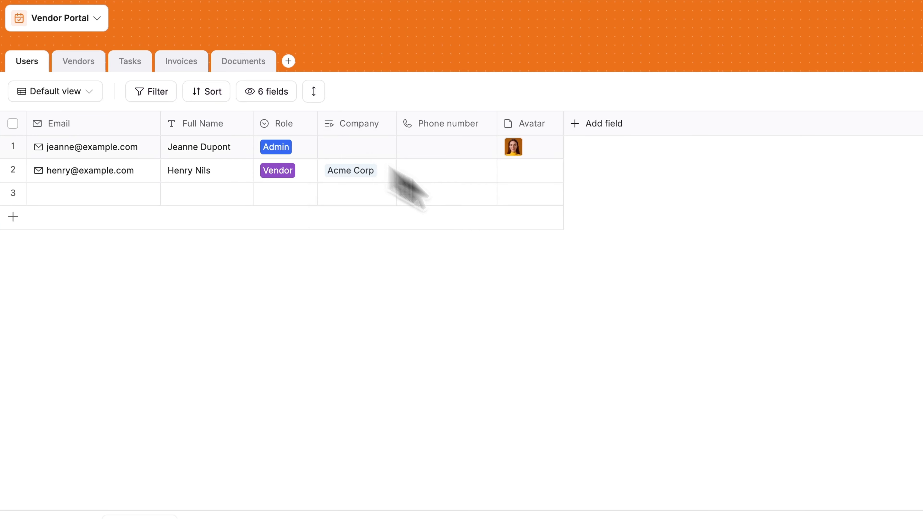
pyautogui.click(589, 126)
pyautogui.click(608, 274)
pyautogui.write('Status')
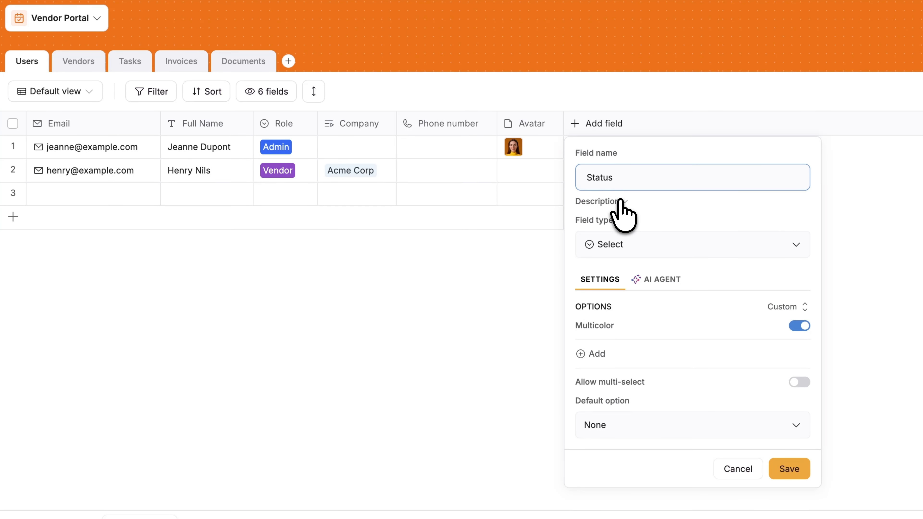
pyautogui.click(596, 354)
pyautogui.write('Pending')
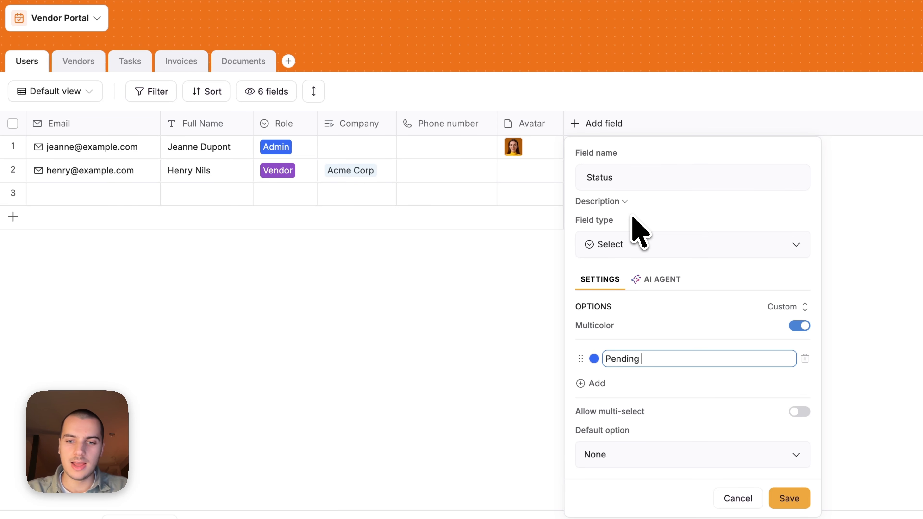
pyautogui.press('Return')
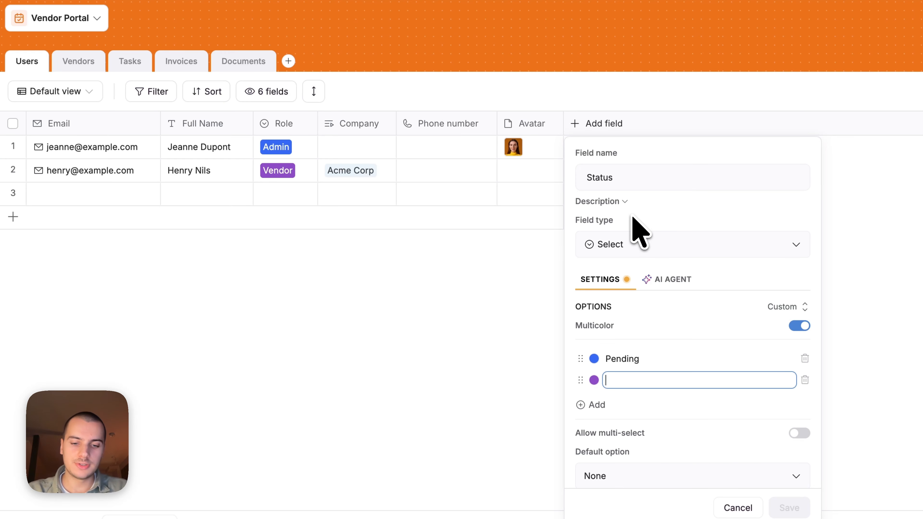
pyautogui.write('Approved')
pyautogui.hotkey('ctrl', 'Return')
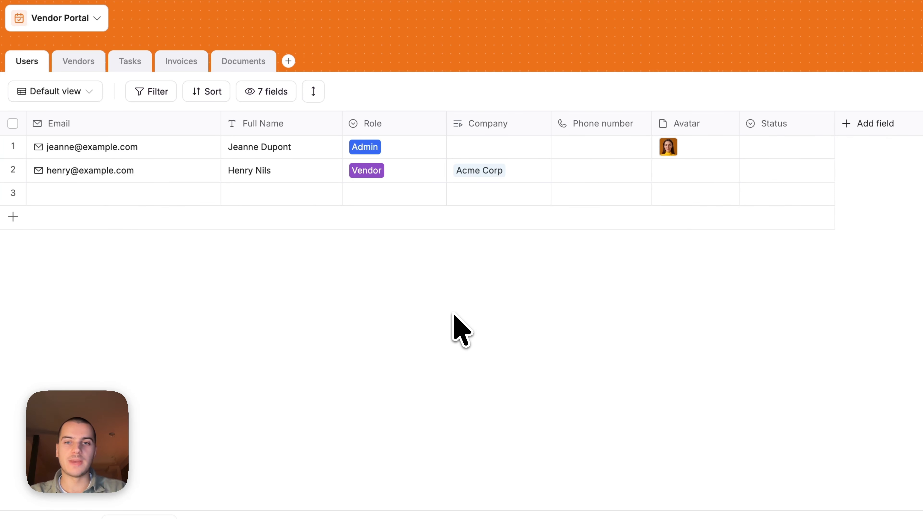
# - Set the second user's Status to Active instead of Pending
pyautogui.click(779, 171)
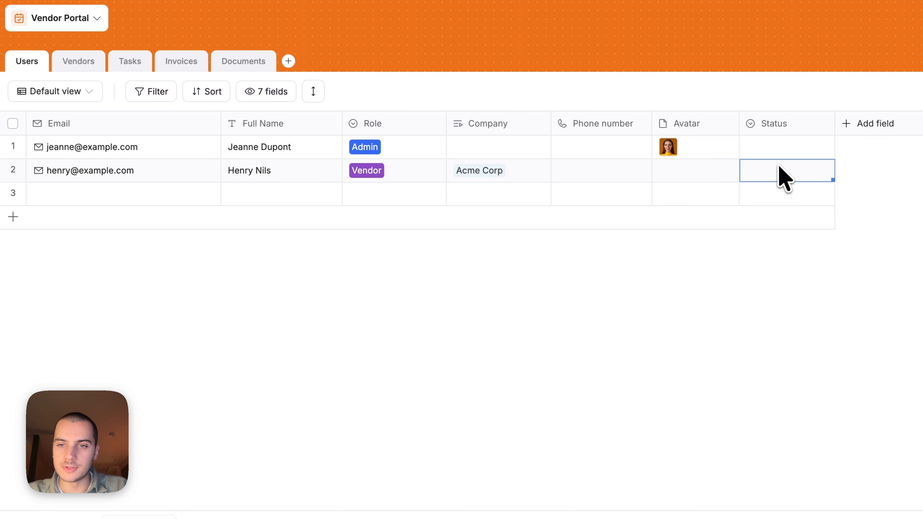
pyautogui.click(785, 251)
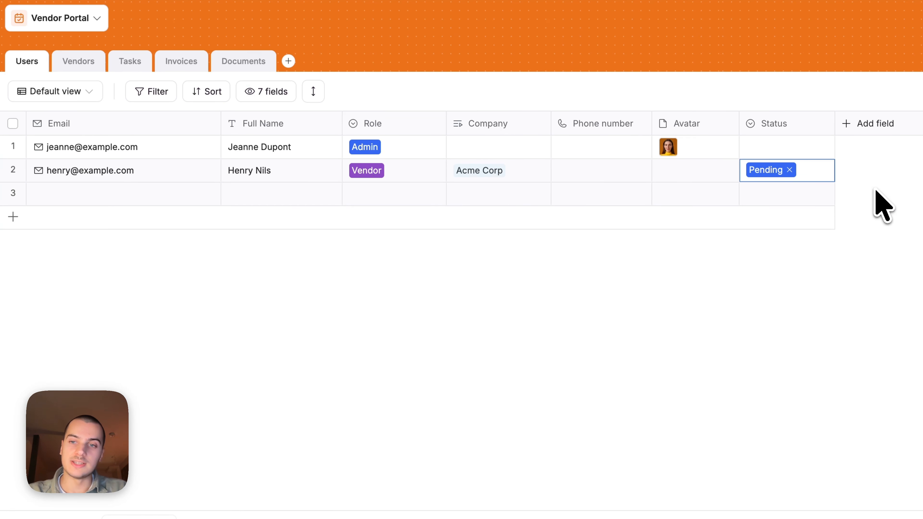
pyautogui.click(791, 168)
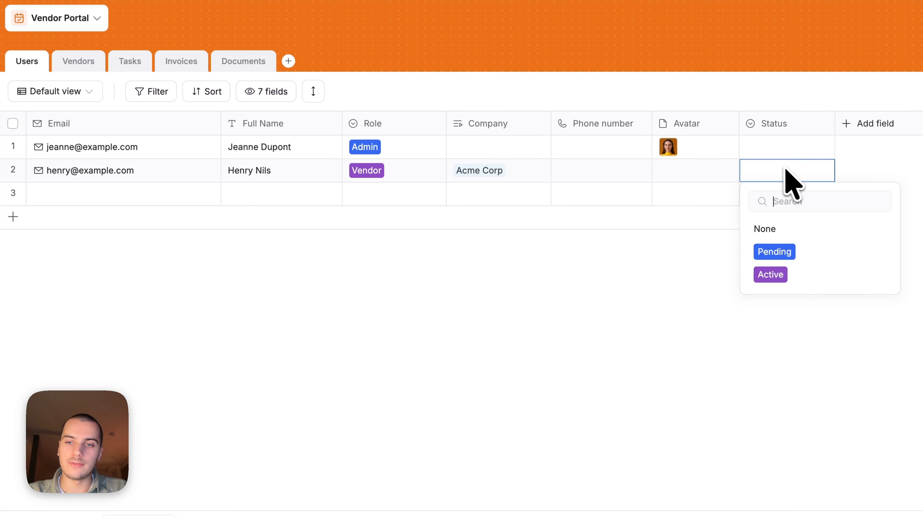
pyautogui.click(770, 275)
pyautogui.click(595, 280)
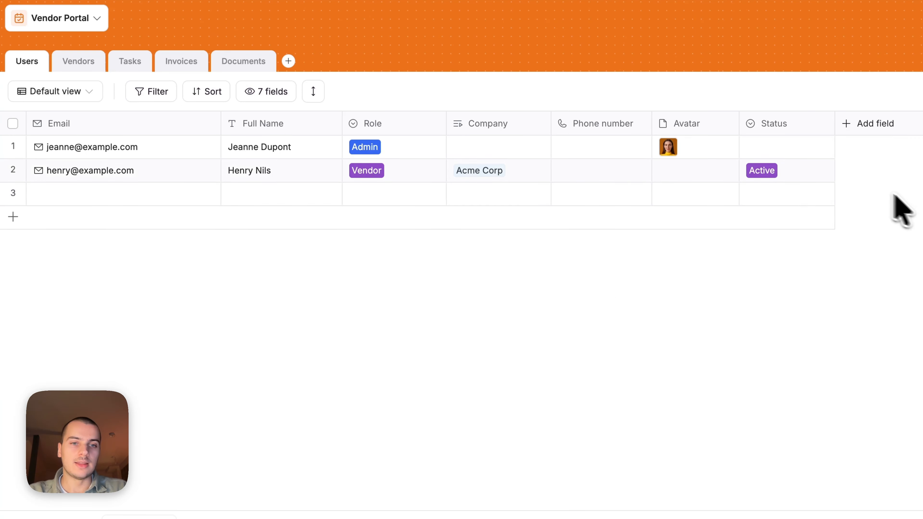
pyautogui.click(267, 177)
pyautogui.click(323, 272)
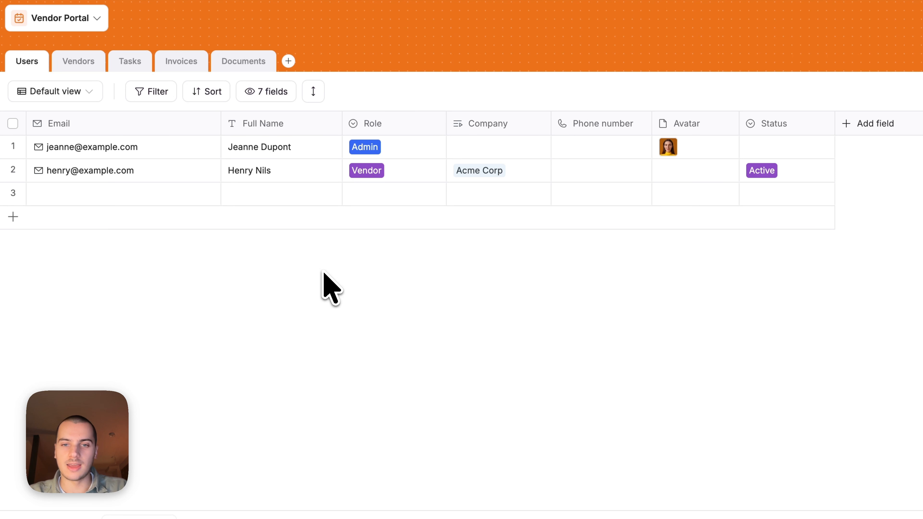
# - Add an 'Invited by' related-record field that links Users to the Users table
pyautogui.click(869, 123)
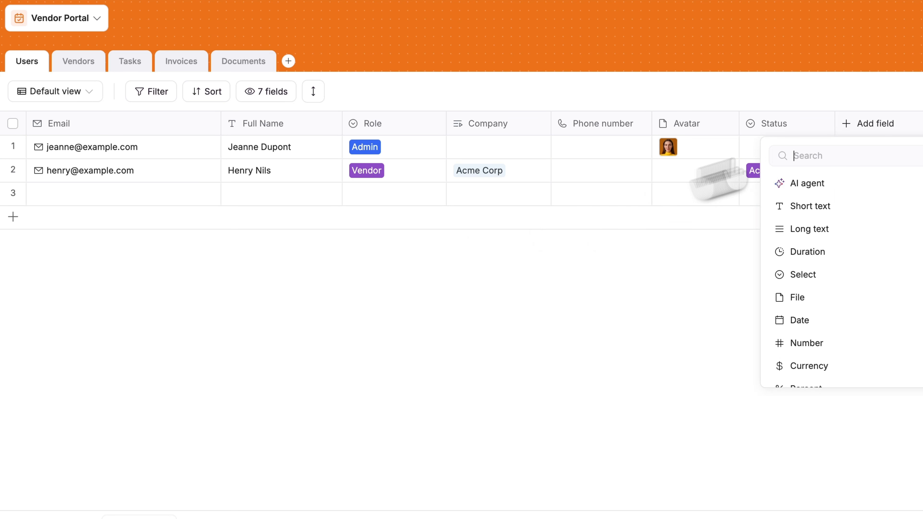
pyautogui.write('Invited by')
pyautogui.click(691, 309)
pyautogui.click(707, 334)
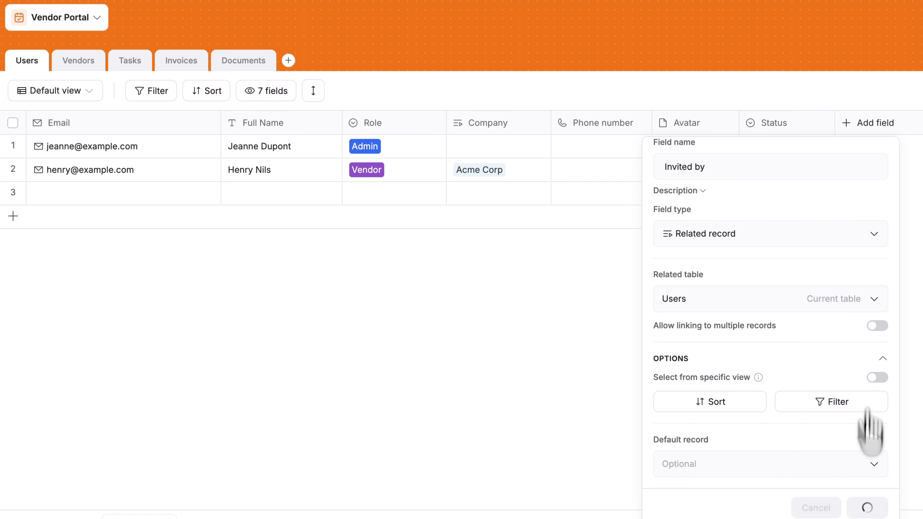
pyautogui.click(867, 508)
# - In the Vendors table, rename the Name field to 'Vendor Name'
pyautogui.click(807, 123)
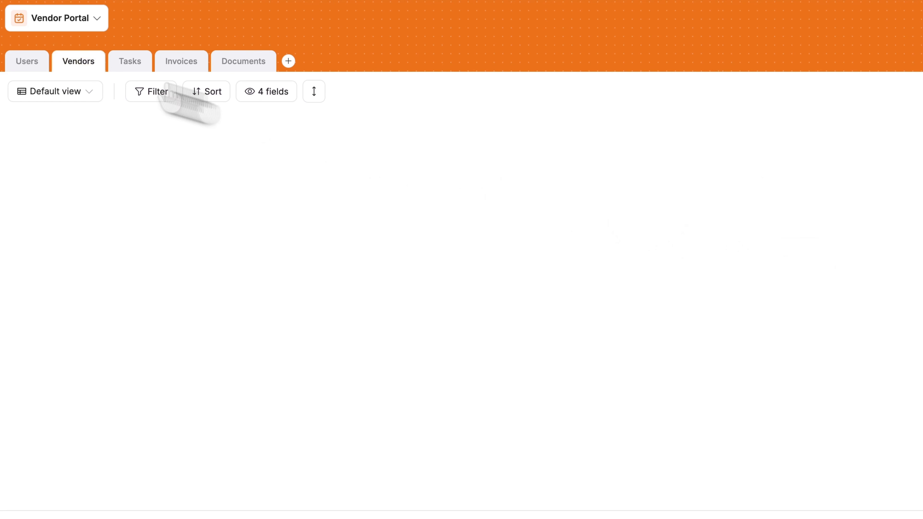
pyautogui.click(69, 126)
pyautogui.write('Vendor Name')
pyautogui.press('Return')
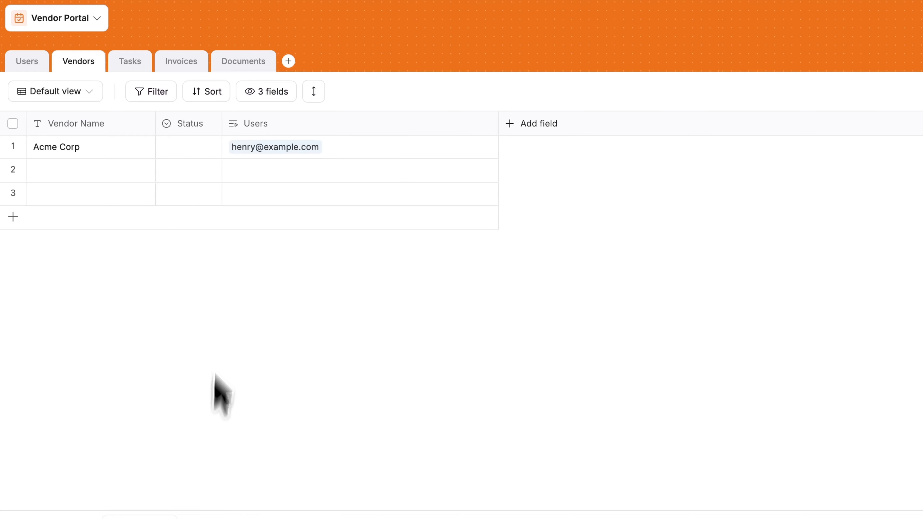
# - Rename Status to Vendor Status with options Under review (yellow), Approved (green) and Rejected (red)
pyautogui.click(187, 123)
pyautogui.write('Vendor Status')
pyautogui.doubleClick(209, 359)
pyautogui.write('Under review')
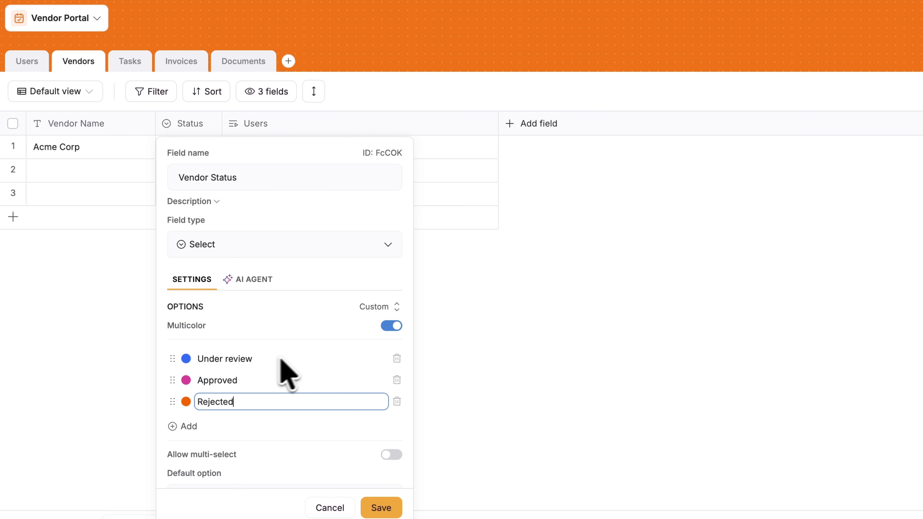
pyautogui.click(186, 359)
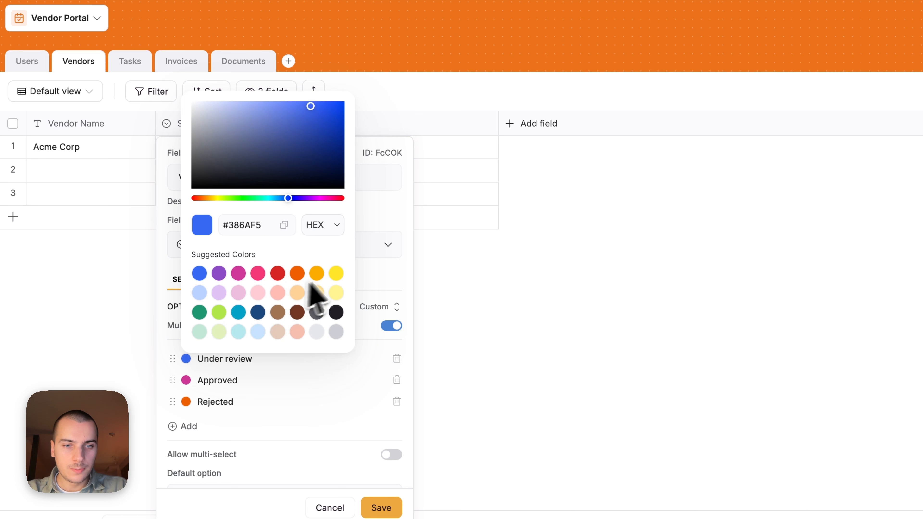
pyautogui.click(336, 293)
pyautogui.click(186, 380)
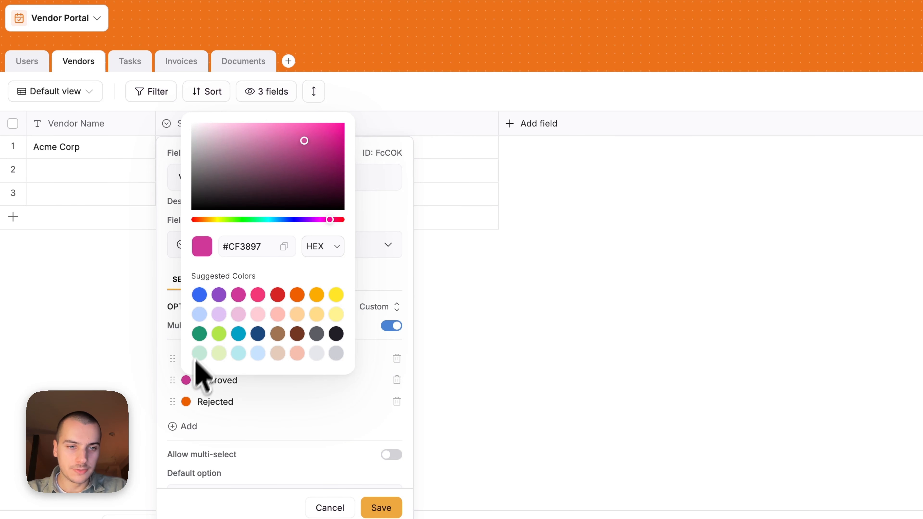
pyautogui.click(199, 334)
pyautogui.click(187, 402)
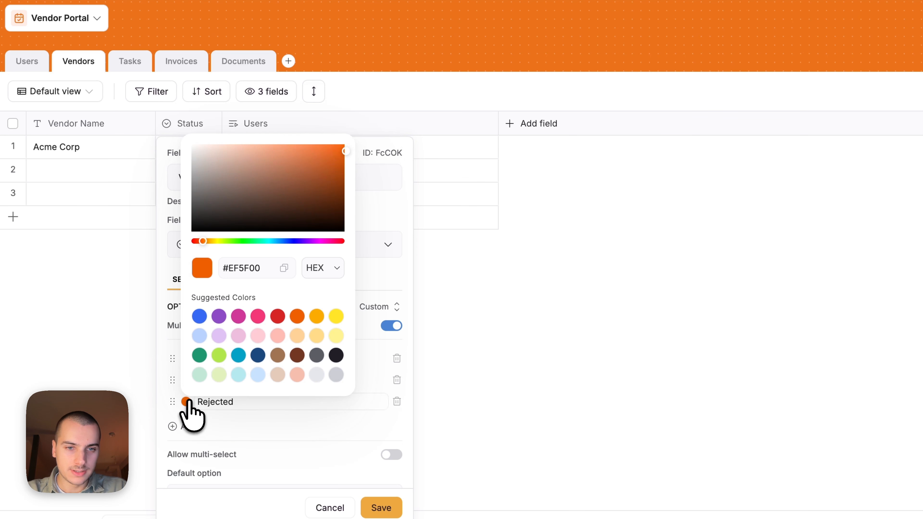
pyautogui.click(277, 315)
pyautogui.click(381, 508)
# - Widen the Vendor Status column and set Acme Corp's status to Approved
pyautogui.moveTo(220, 124); pyautogui.dragTo(283, 134)
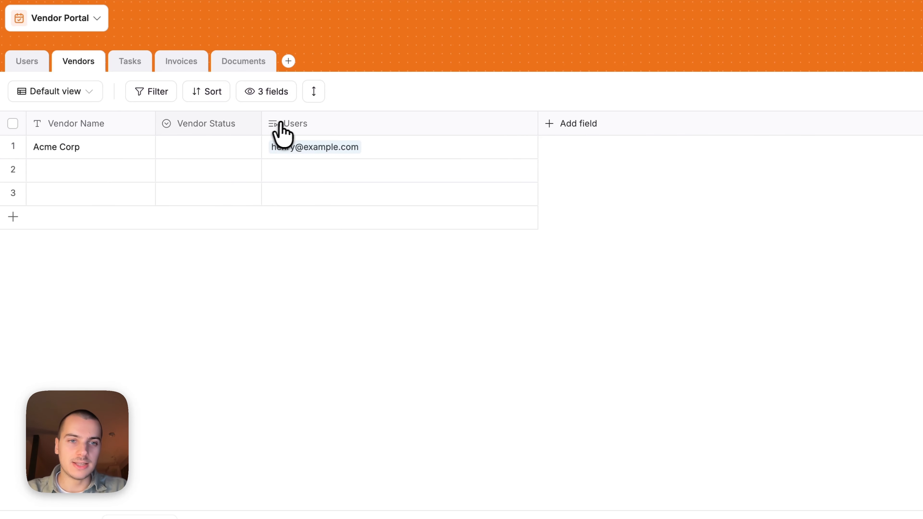
pyautogui.click(192, 150)
pyautogui.click(192, 151)
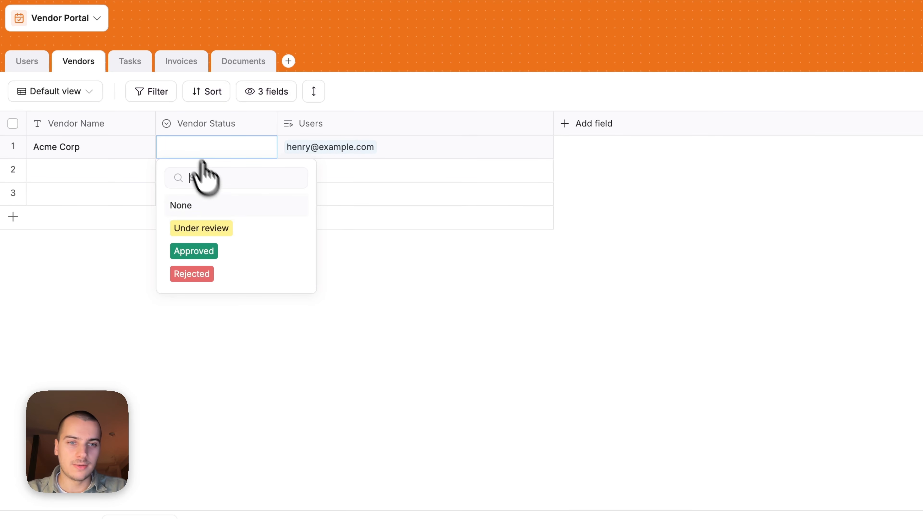
pyautogui.click(241, 254)
pyautogui.click(287, 369)
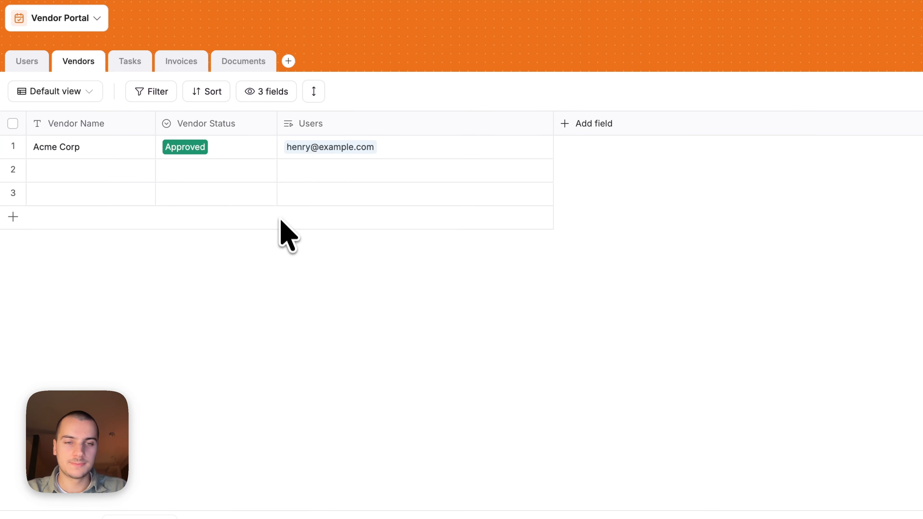
pyautogui.click(334, 127)
# - Rename the Users field to Team Members and add a short-text Address field
pyautogui.write('Team Members')
pyautogui.press('Return')
pyautogui.click(589, 123)
pyautogui.click(615, 207)
pyautogui.write('Address')
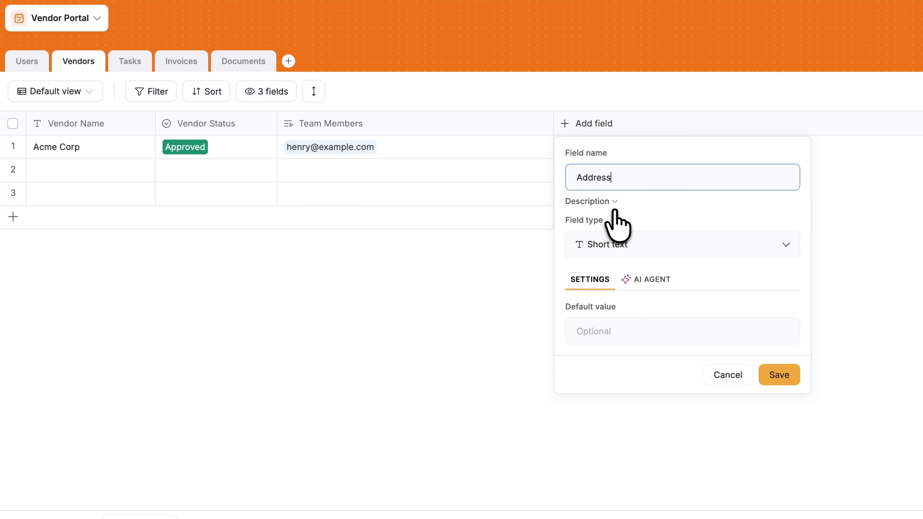
pyautogui.press('Return')
pyautogui.click(679, 126)
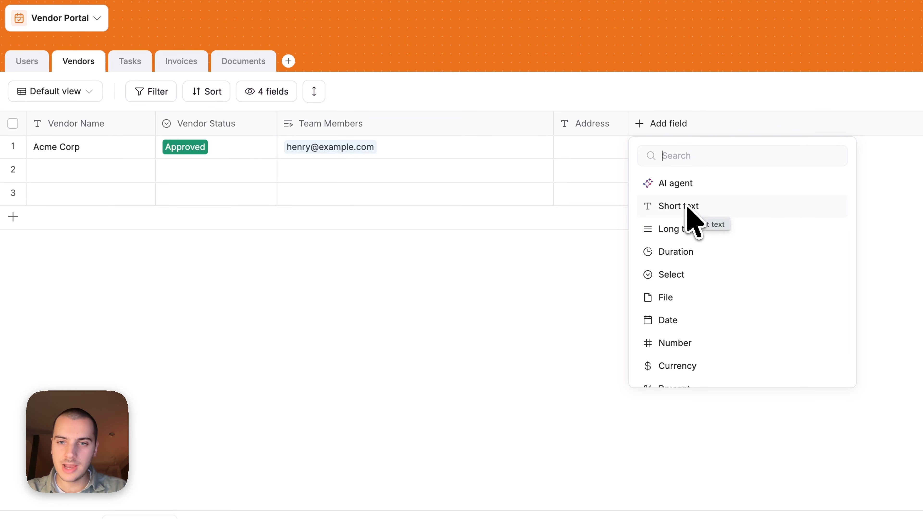
pyautogui.click(591, 143)
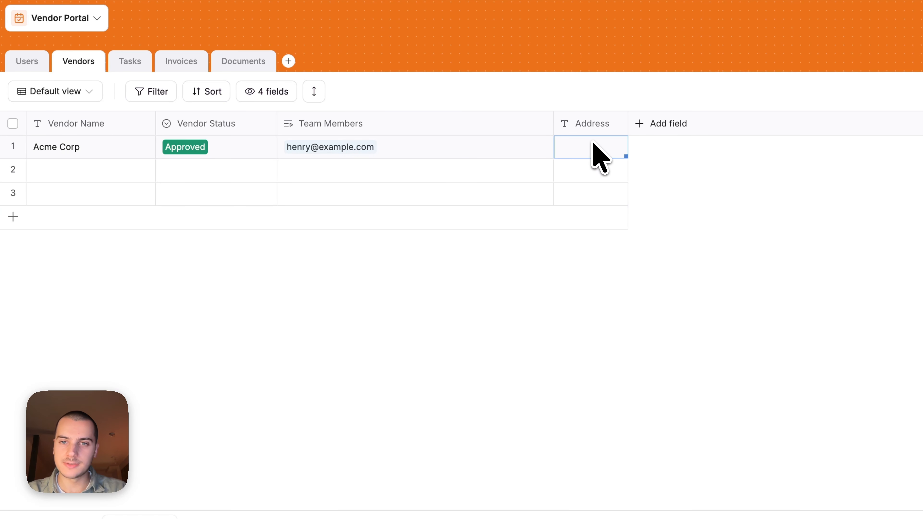
pyautogui.moveTo(627, 124); pyautogui.dragTo(680, 123)
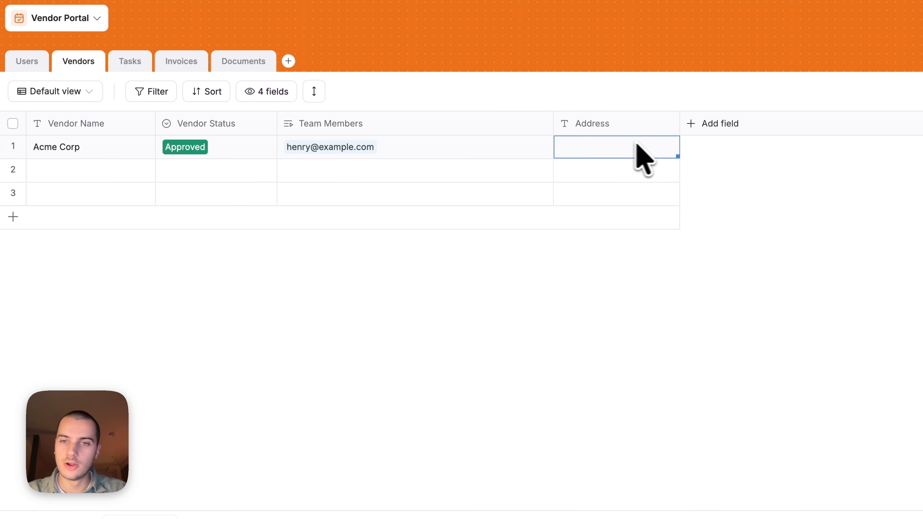
pyautogui.click(729, 165)
# - Add a long-text field named 'Vendor Description'
pyautogui.click(711, 127)
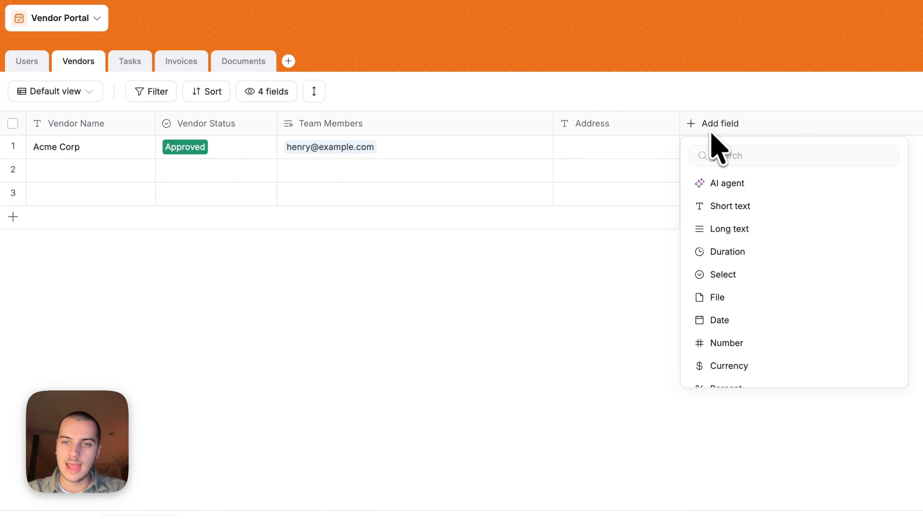
pyautogui.click(742, 229)
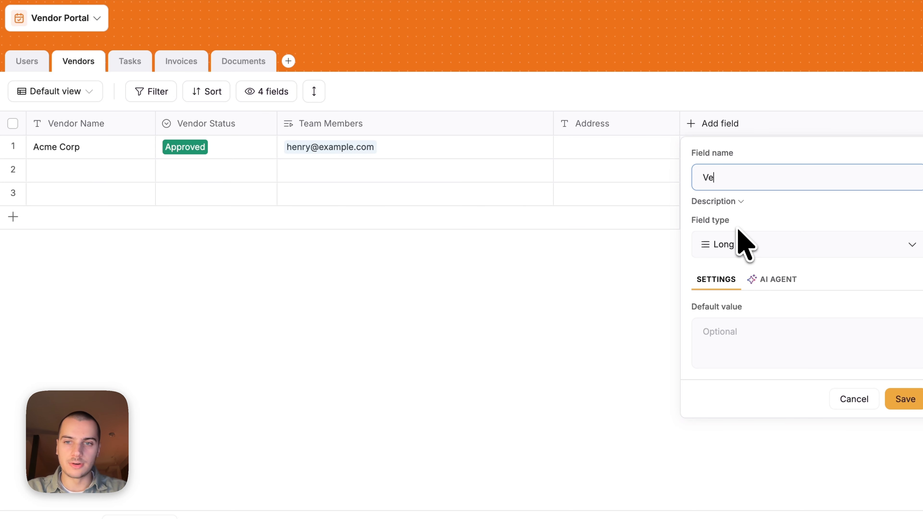
pyautogui.write('Vendor Descrip')
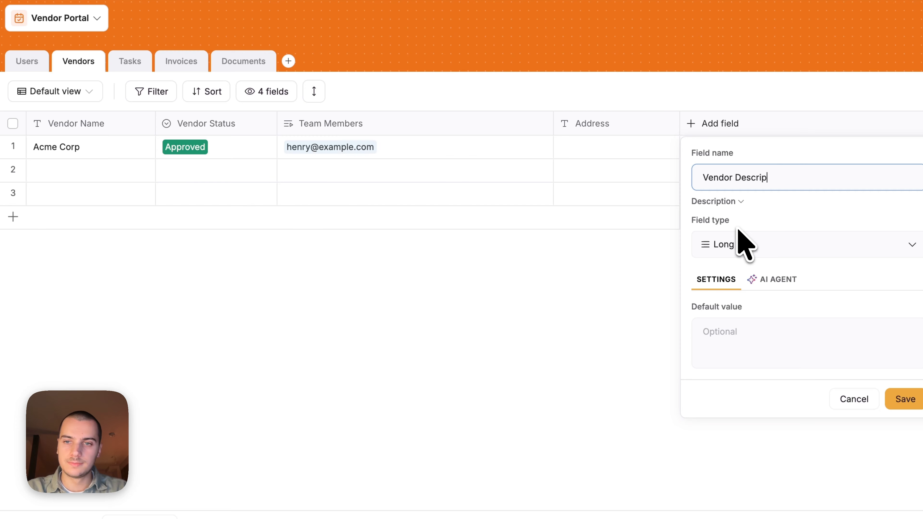
pyautogui.write('tion')
pyautogui.press('Return')
# - Add a Category single-select field with six pasted vendor-type options and widen its column
pyautogui.click(832, 123)
pyautogui.click(803, 206)
pyautogui.write('Category')
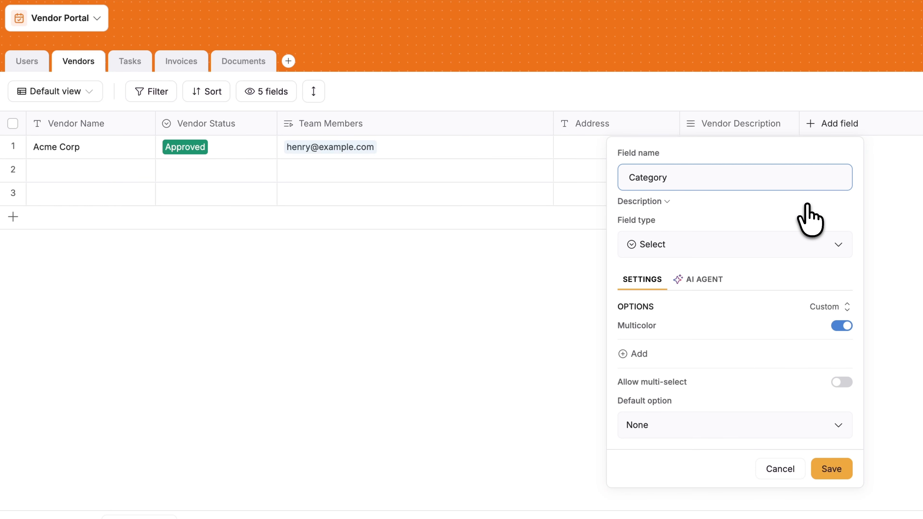
pyautogui.click(633, 354)
pyautogui.write('Equipment Materials Catering Maintenance Services Venue')
pyautogui.scroll(-1, 742, 413)
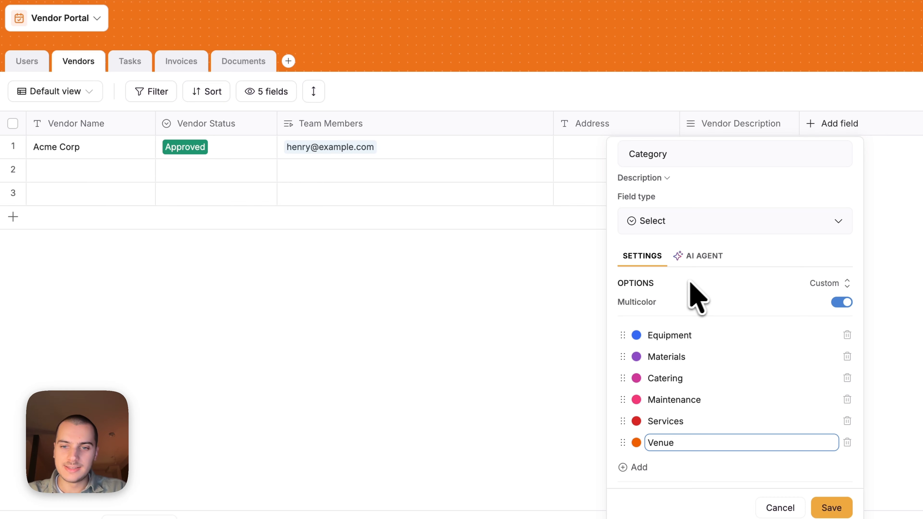
pyautogui.scroll(1, 685, 400)
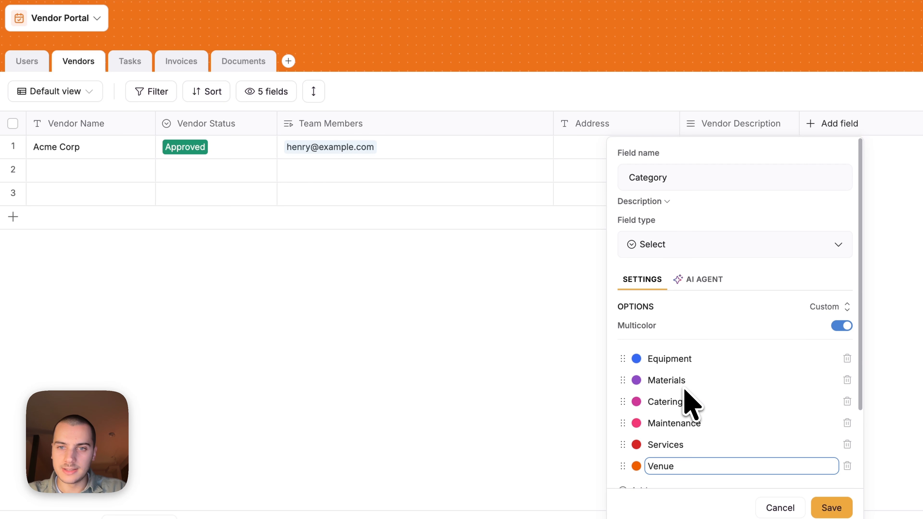
pyautogui.scroll(-3, 697, 302)
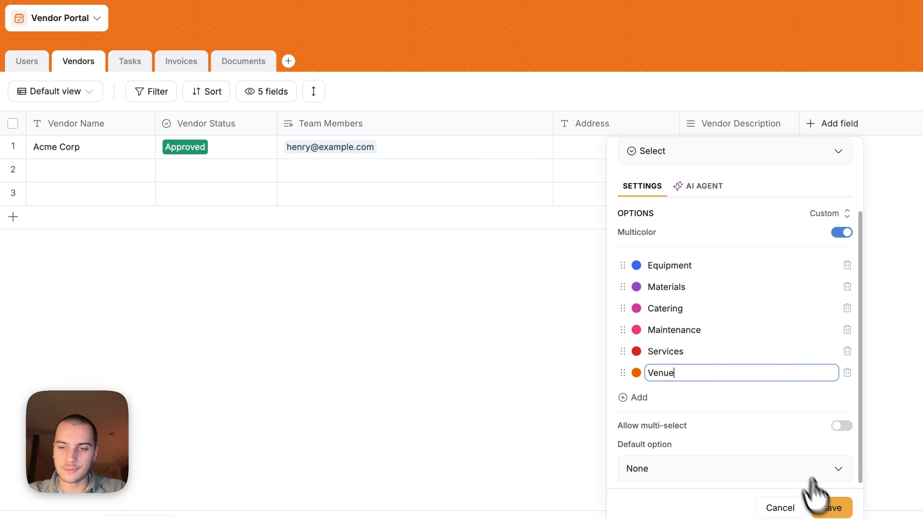
pyautogui.click(833, 507)
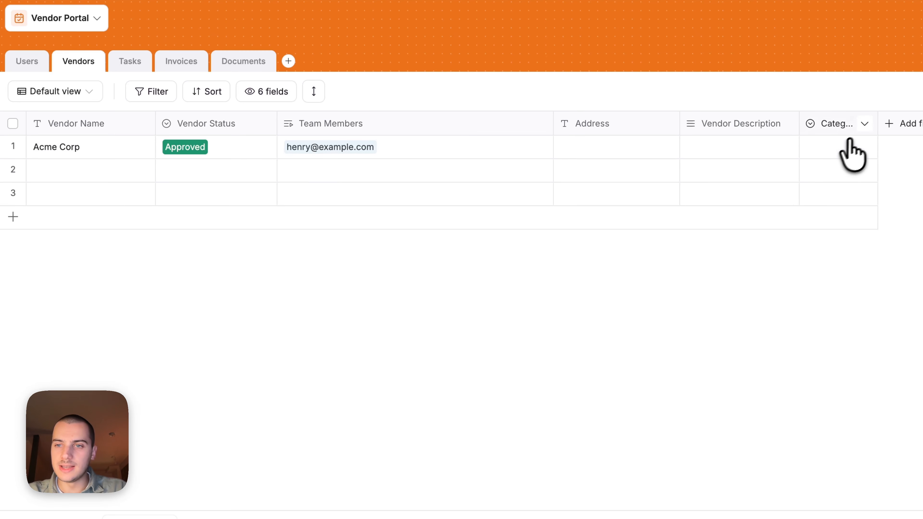
pyautogui.moveTo(877, 123); pyautogui.dragTo(894, 123)
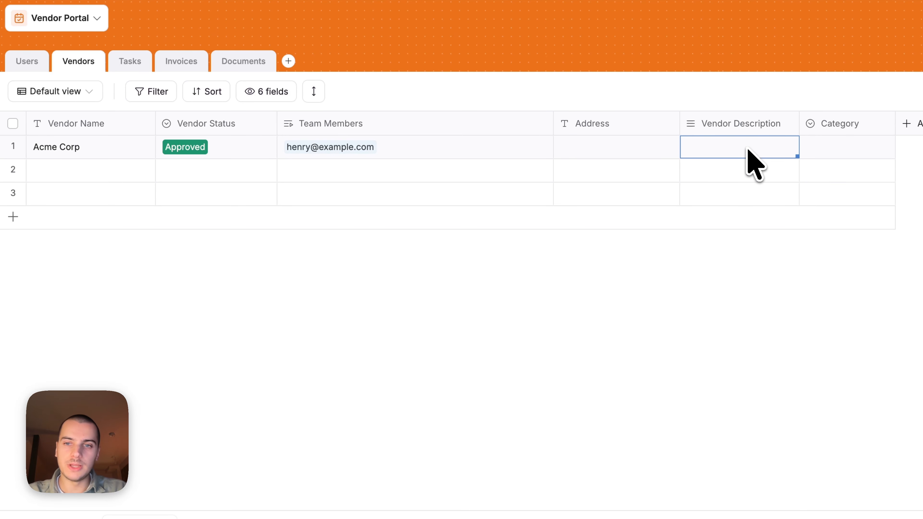
# - Enter Acme Corp's description: 'Catering services, specialized in dessert'
pyautogui.doubleClick(718, 145)
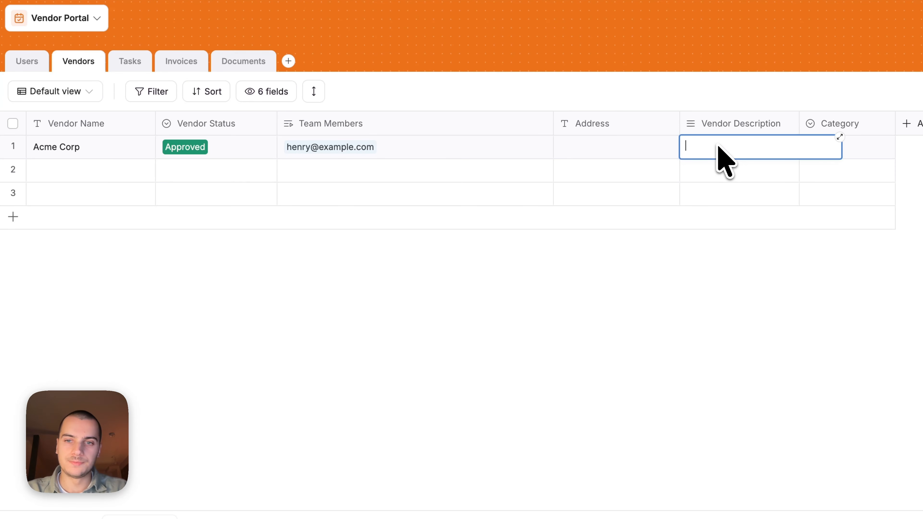
pyautogui.write('Catering services, specialized in dessert')
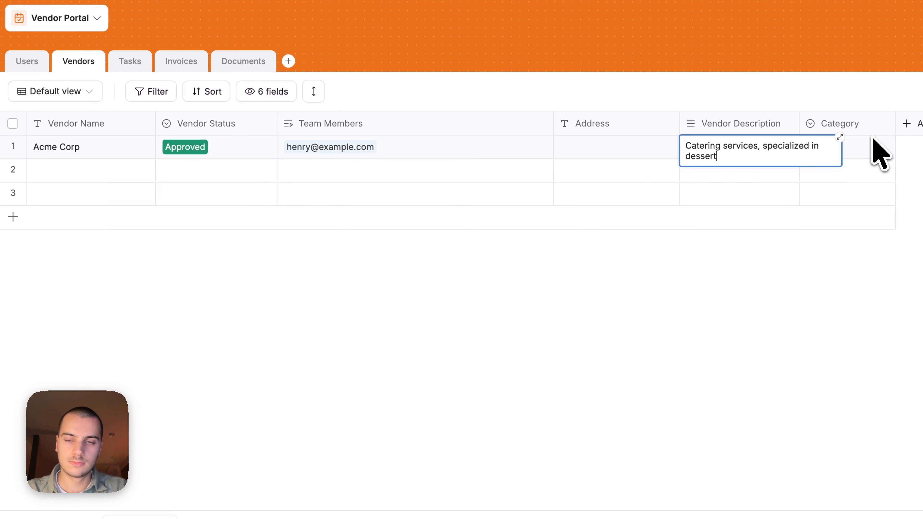
pyautogui.click(914, 149)
# - Turn on Let AI auto-fill in the Category field's AI Agent settings
pyautogui.click(848, 135)
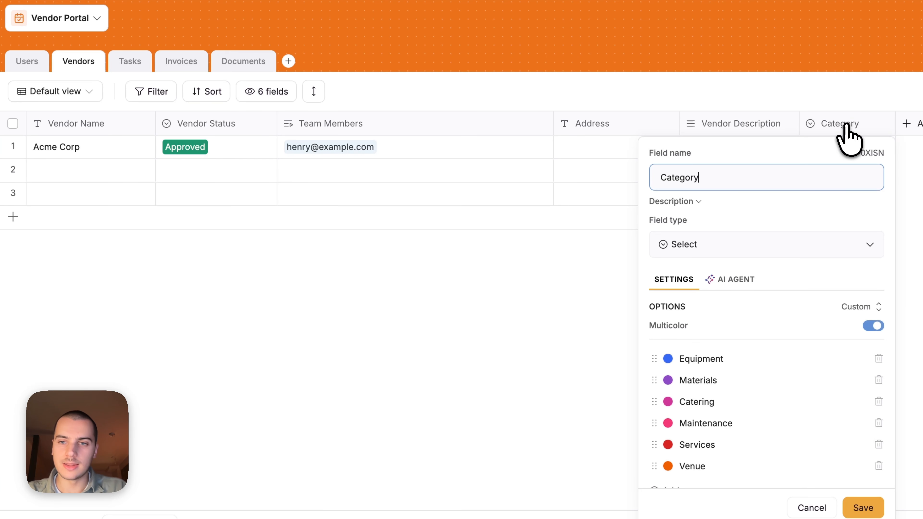
pyautogui.click(741, 281)
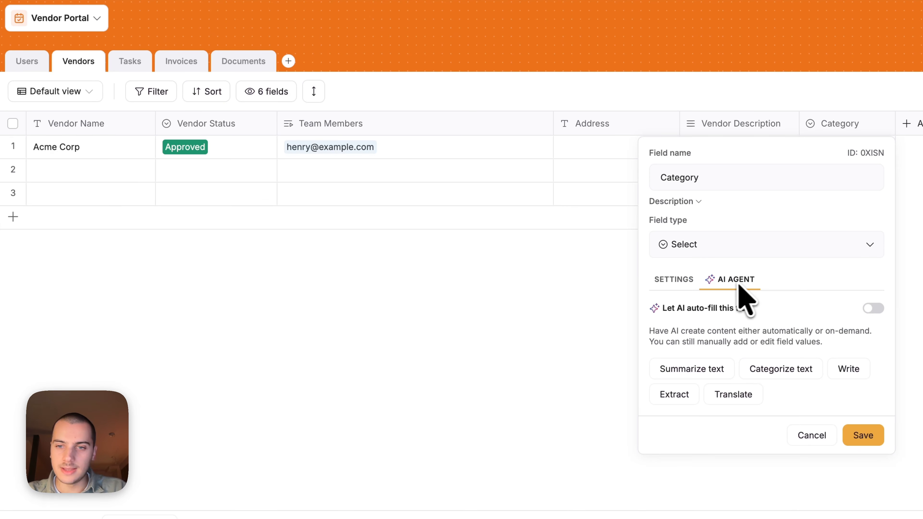
pyautogui.click(877, 309)
pyautogui.scroll(-2, 838, 339)
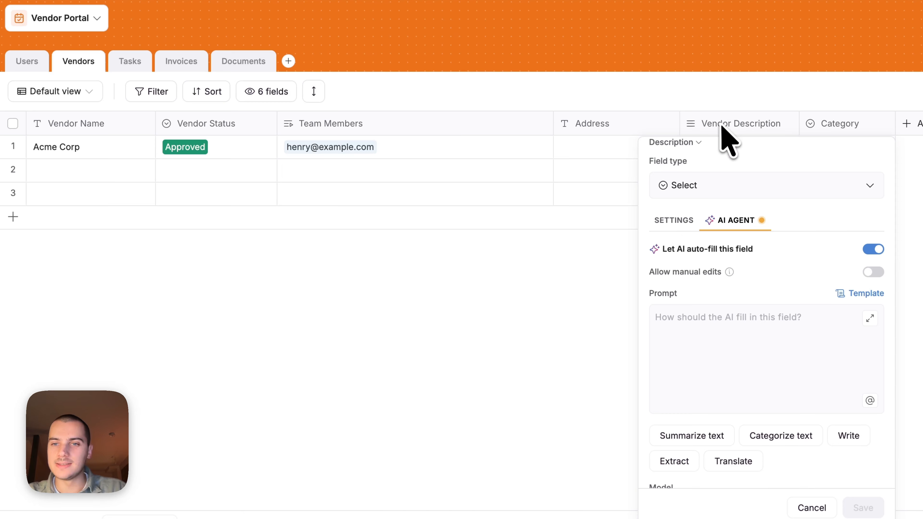
pyautogui.scroll(-2, 745, 283)
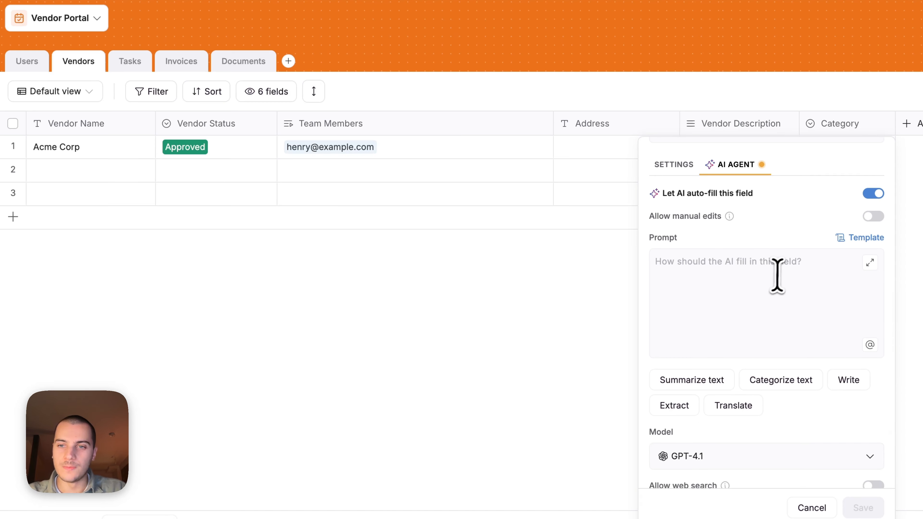
pyautogui.scroll(-1, 786, 273)
# - Write the prompt asking for the vendor category, inserting the Vendor Description field reference
pyautogui.click(744, 227)
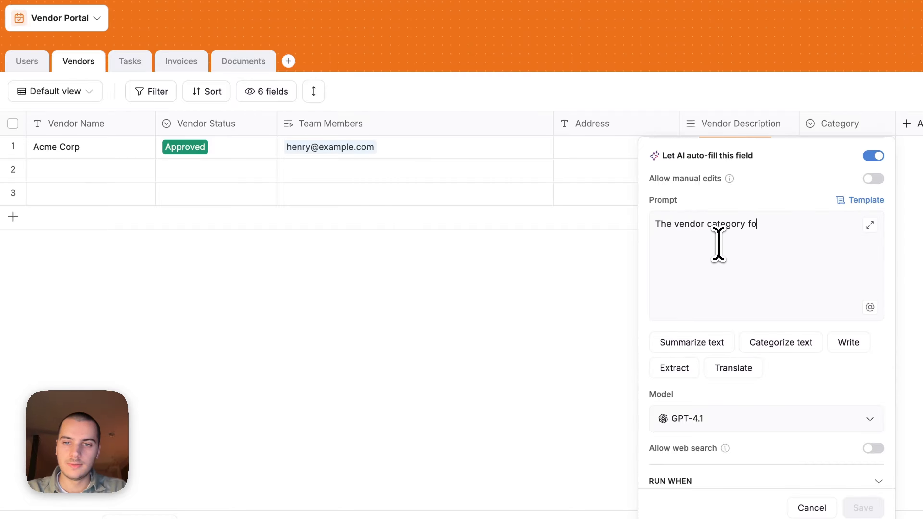
pyautogui.write('cription:')
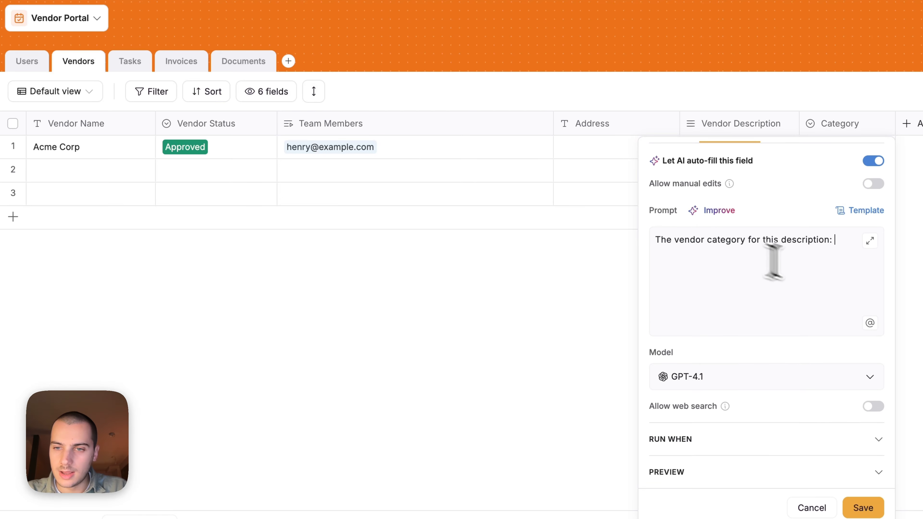
pyautogui.click(870, 323)
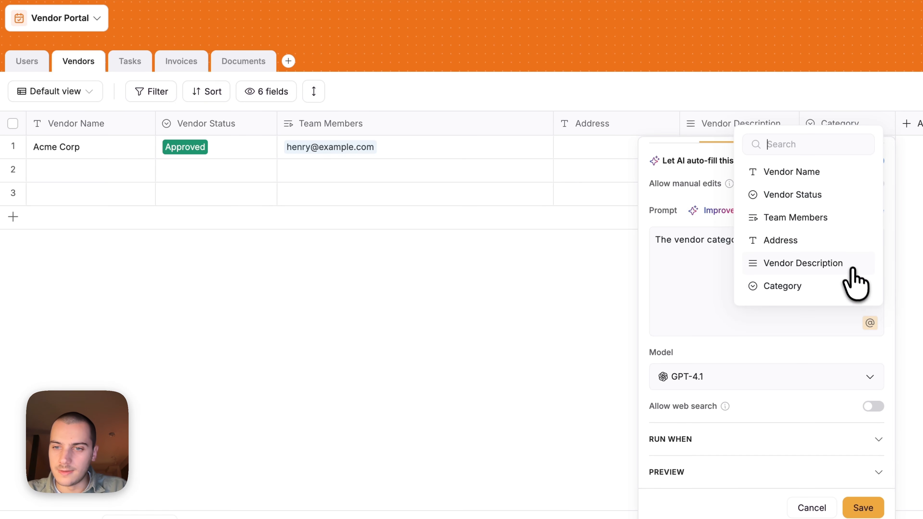
pyautogui.click(843, 263)
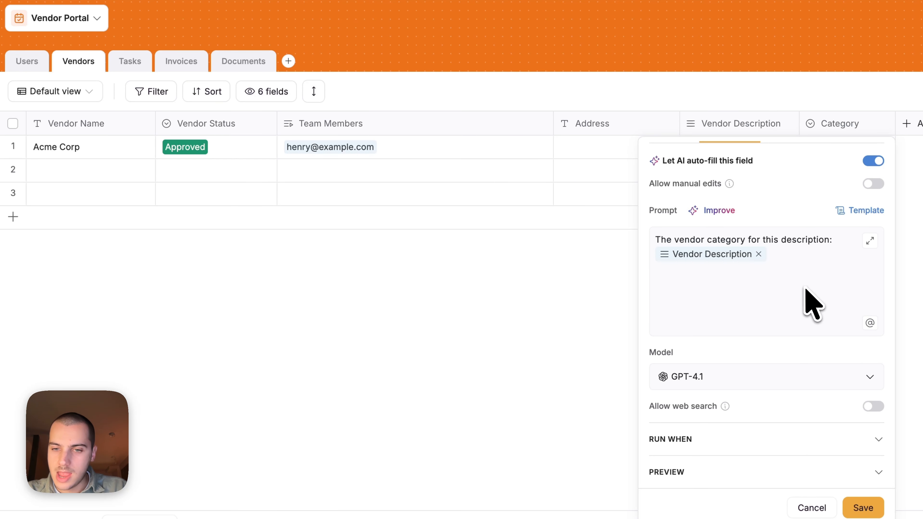
pyautogui.scroll(-1, 810, 305)
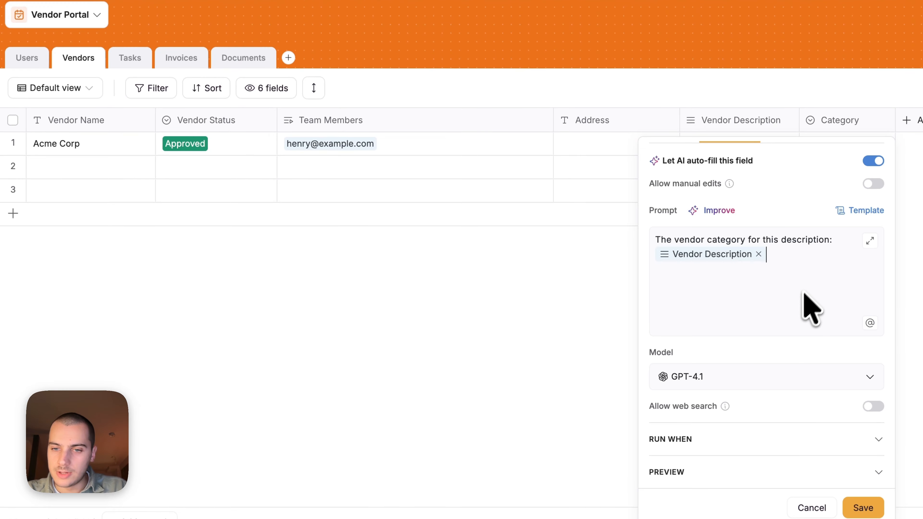
# - Set the Category AI model to GPT-4.1 mini
pyautogui.click(741, 386)
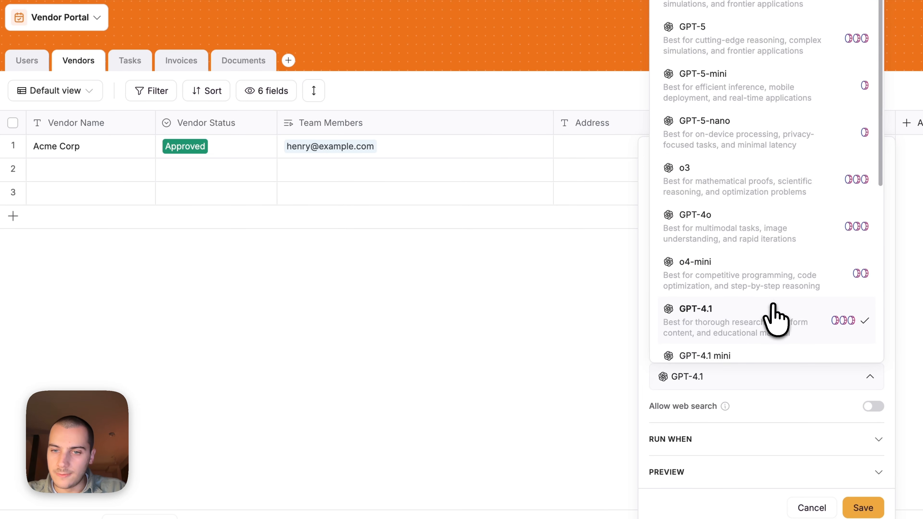
pyautogui.scroll(-1, 770, 322)
pyautogui.click(752, 335)
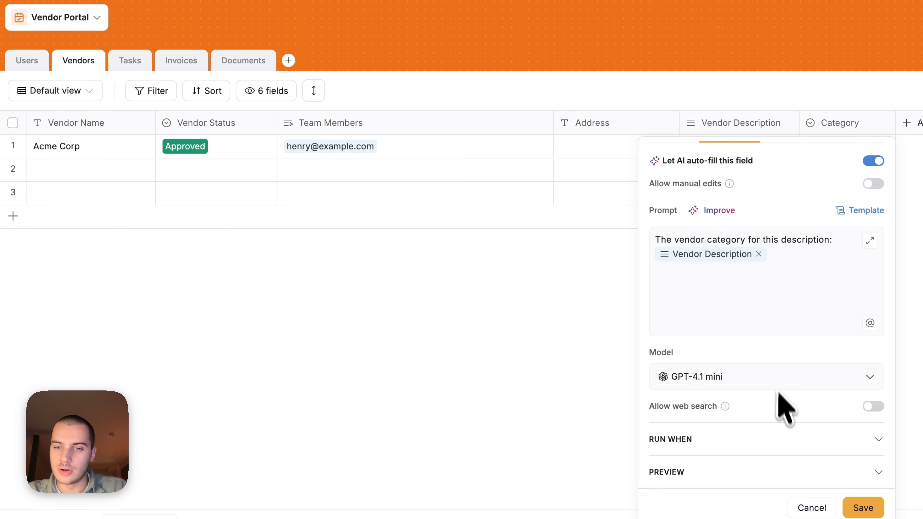
# - Run the AI only when Vendor Description is updated, not on new records, and save
pyautogui.click(863, 440)
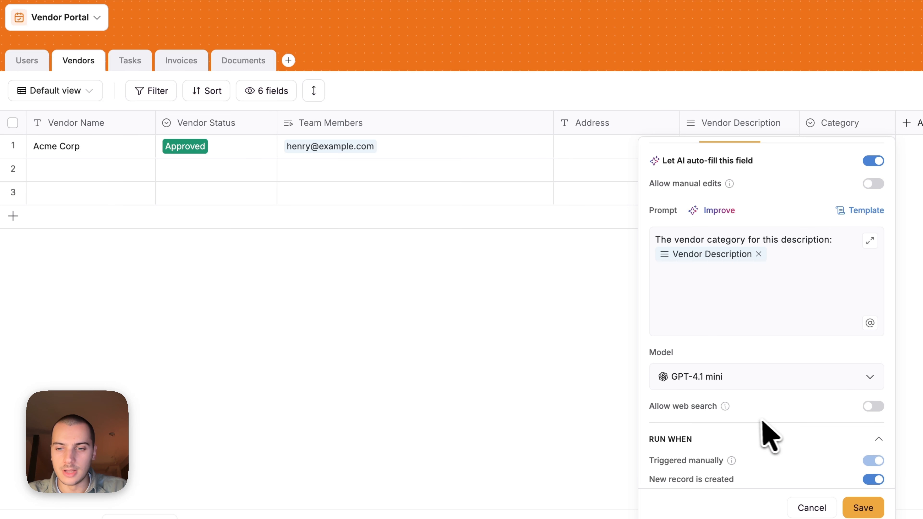
pyautogui.scroll(-4, 760, 433)
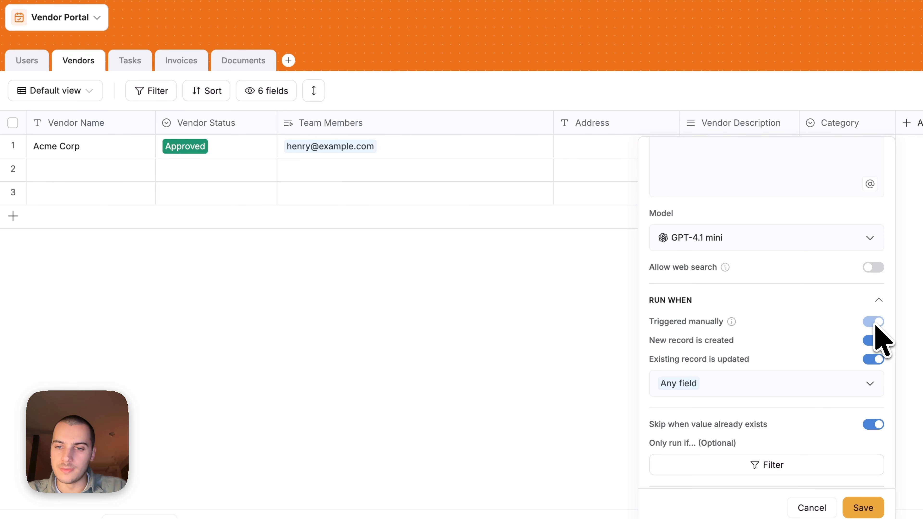
pyautogui.scroll(-1, 874, 330)
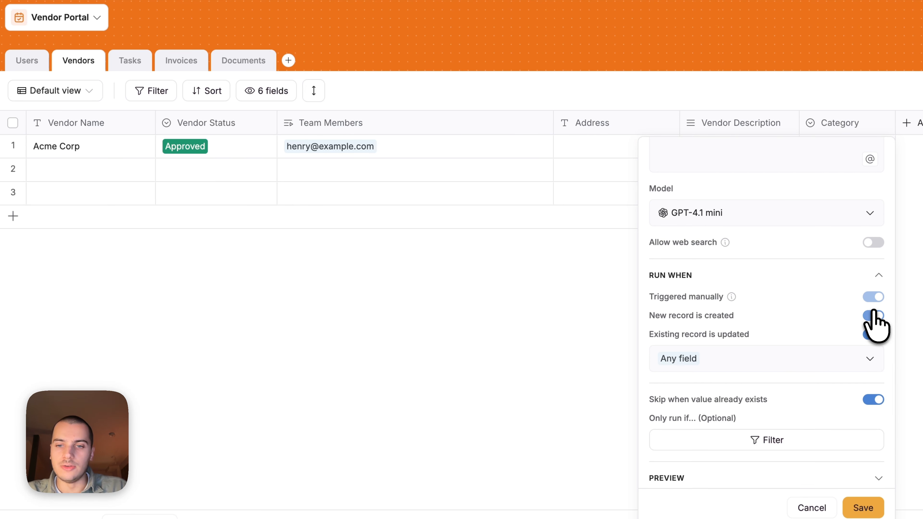
pyautogui.click(874, 316)
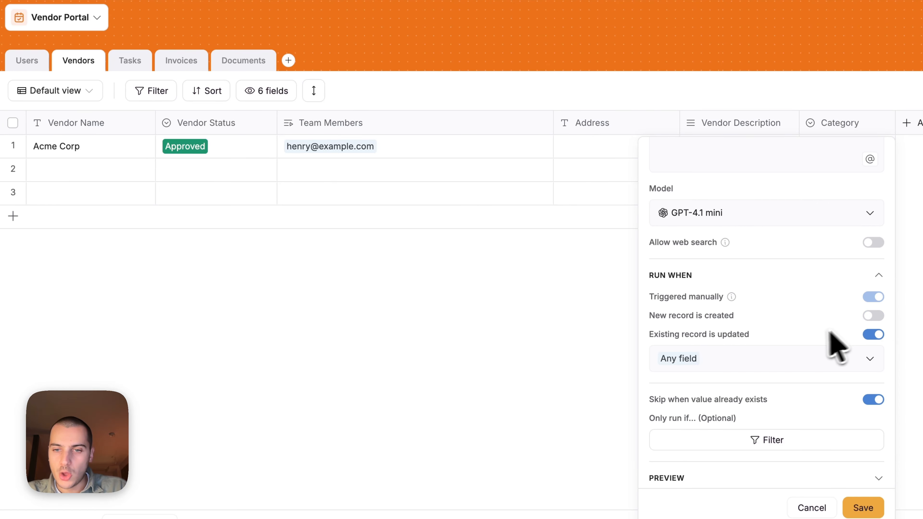
pyautogui.click(793, 357)
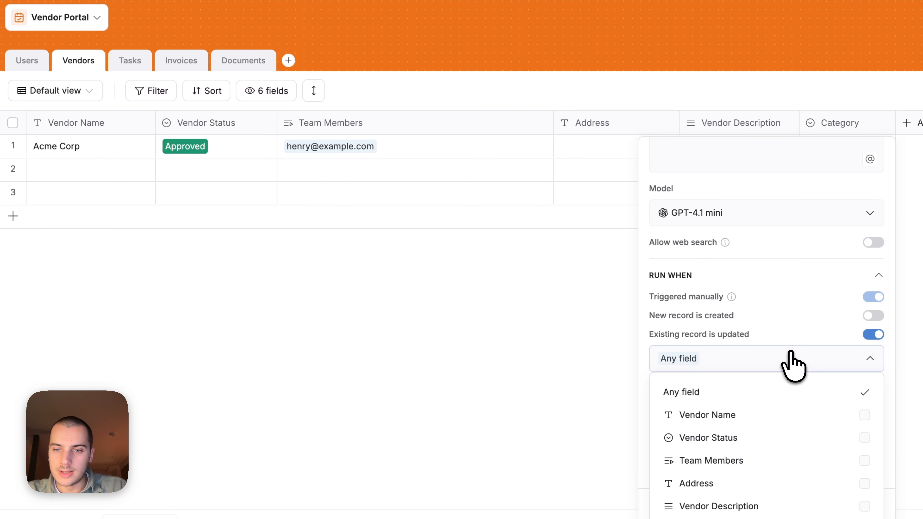
pyautogui.click(767, 507)
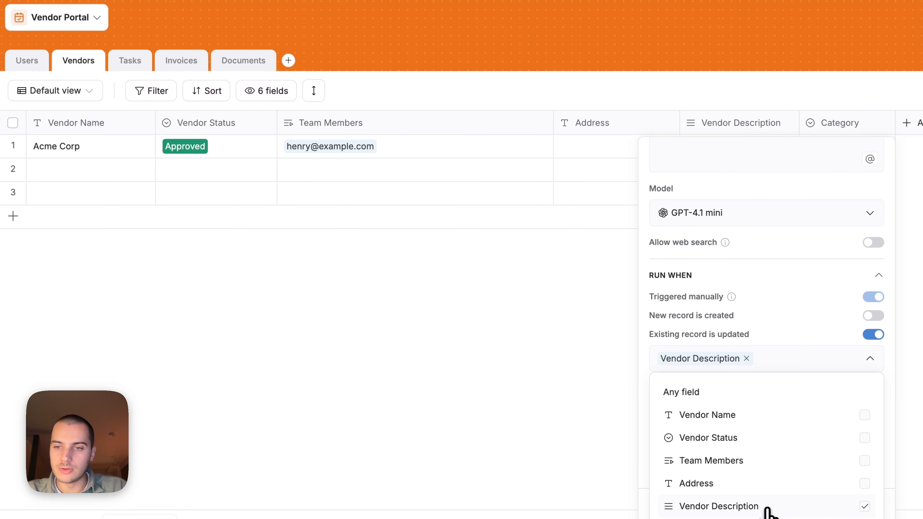
pyautogui.click(803, 360)
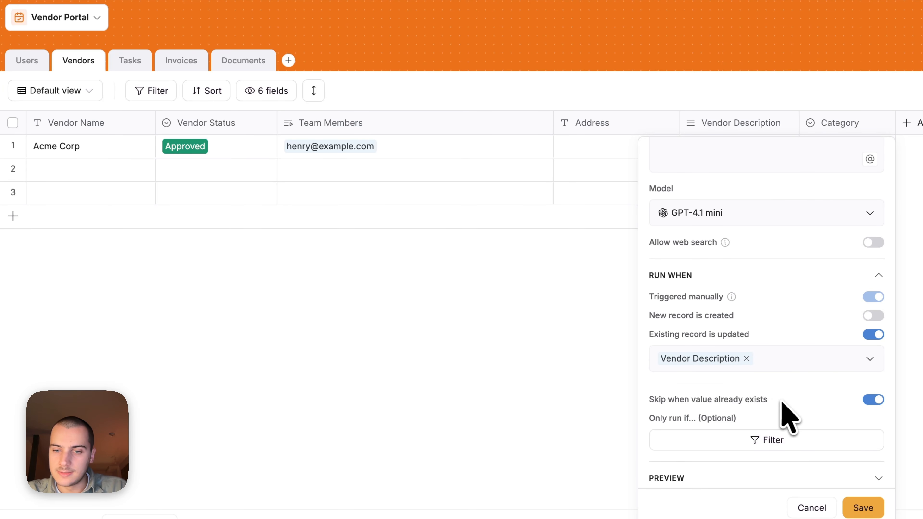
pyautogui.click(856, 509)
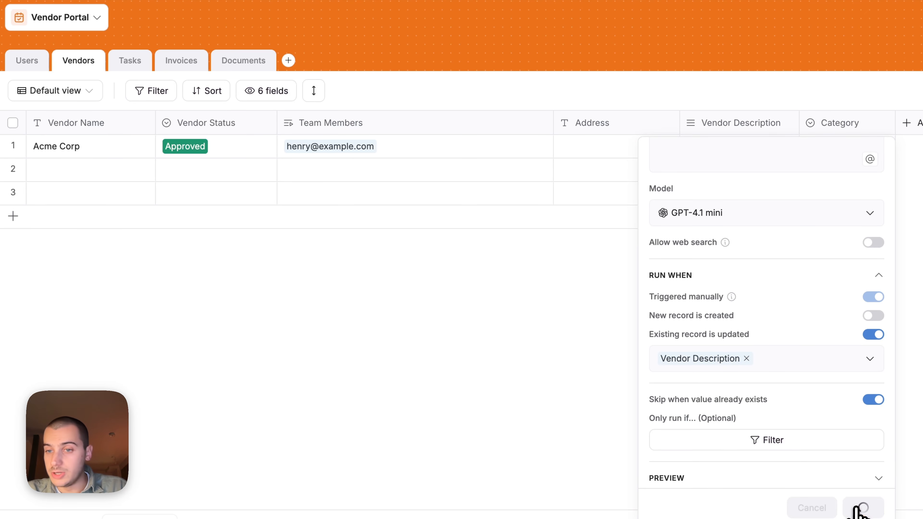
pyautogui.moveTo(800, 122); pyautogui.dragTo(858, 123)
pyautogui.click(788, 153)
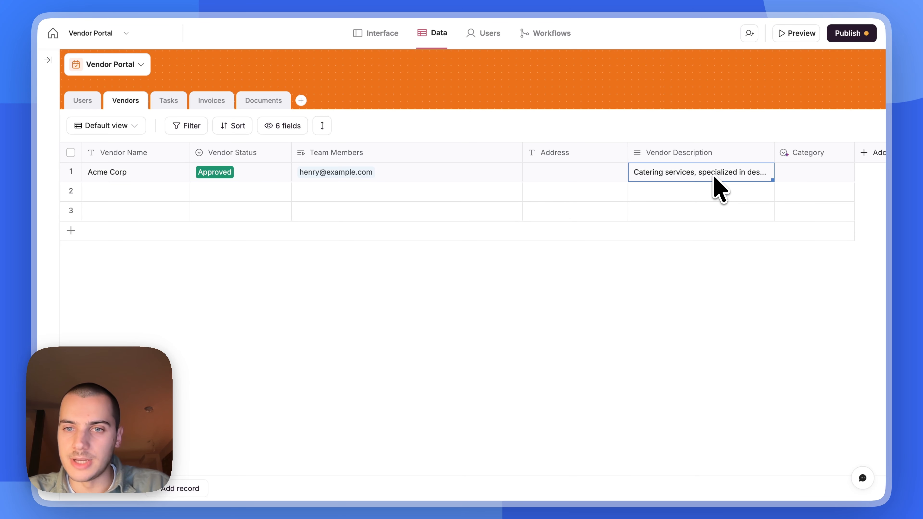
pyautogui.click(697, 191)
pyautogui.hotkey('ctrl', 'v')
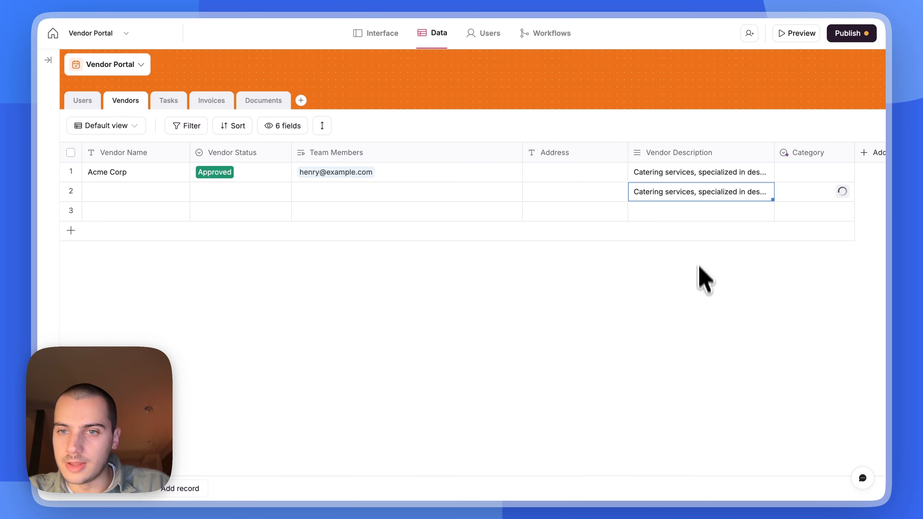
pyautogui.press('Right')
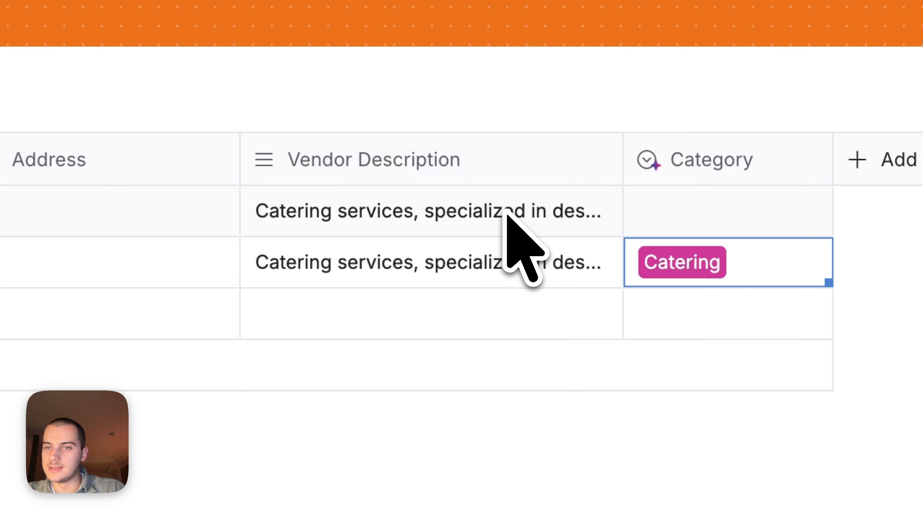
pyautogui.click(509, 219)
pyautogui.press('Return')
pyautogui.press('Escape')
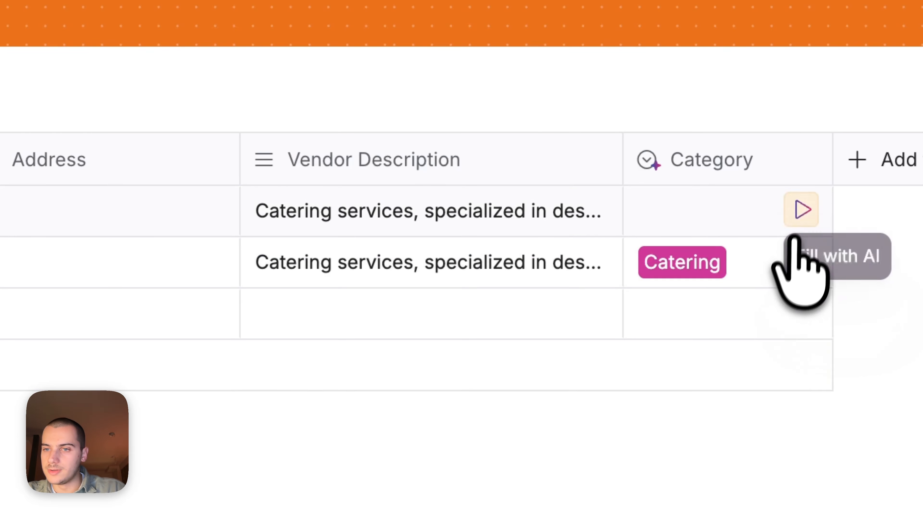
pyautogui.click(800, 211)
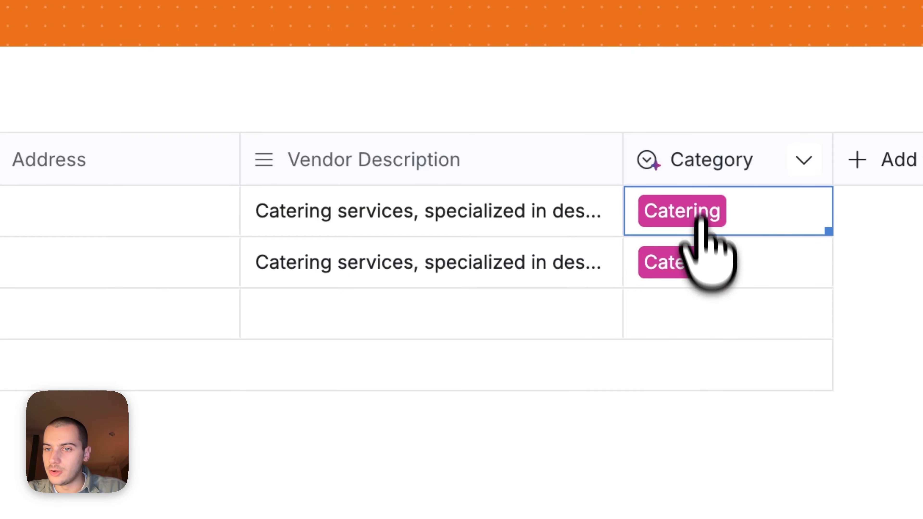
pyautogui.click(701, 161)
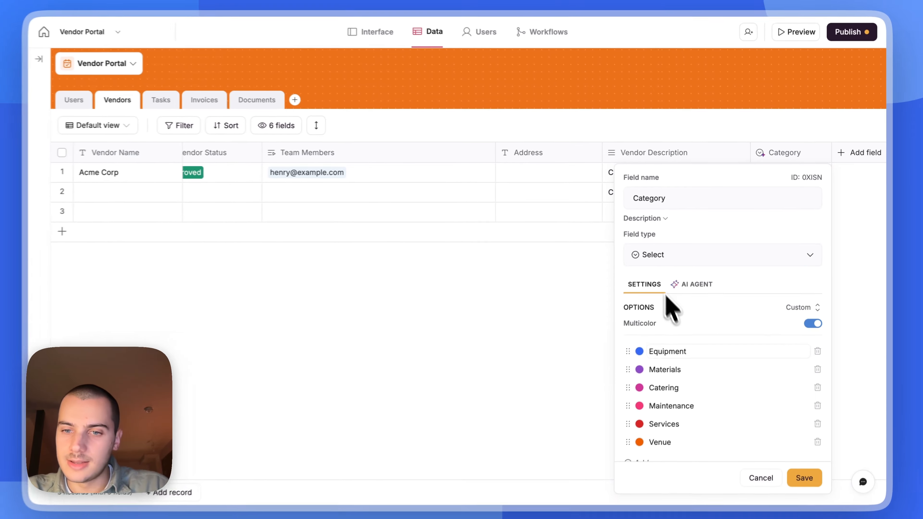
pyautogui.scroll(-3, 691, 346)
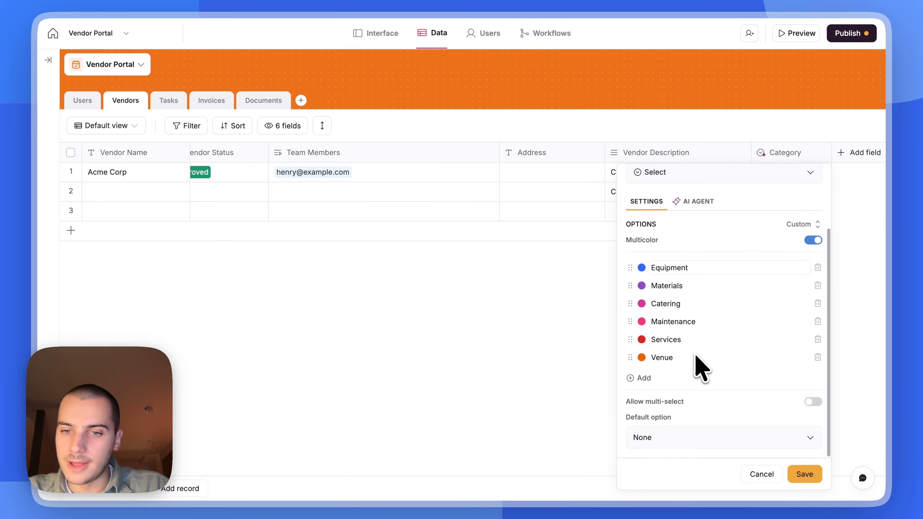
pyautogui.click(509, 333)
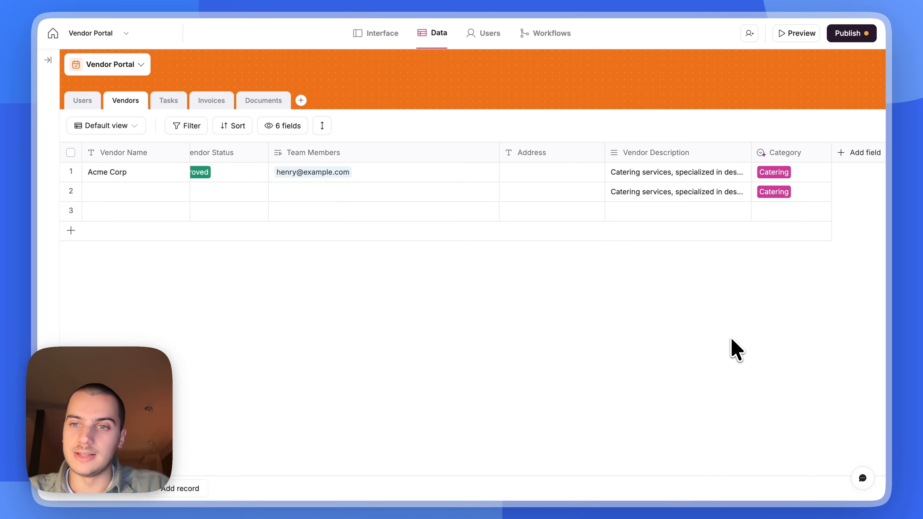
pyautogui.hscroll(-2, 738, 353)
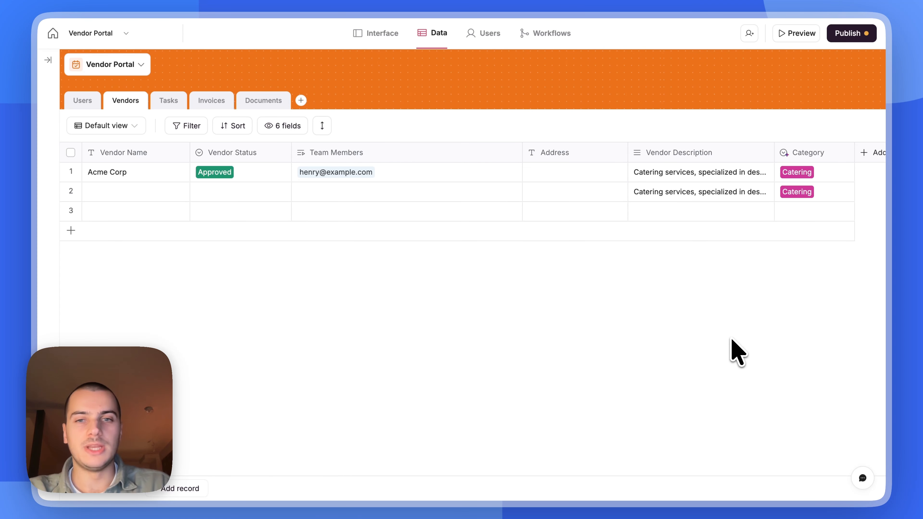
pyautogui.click(690, 172)
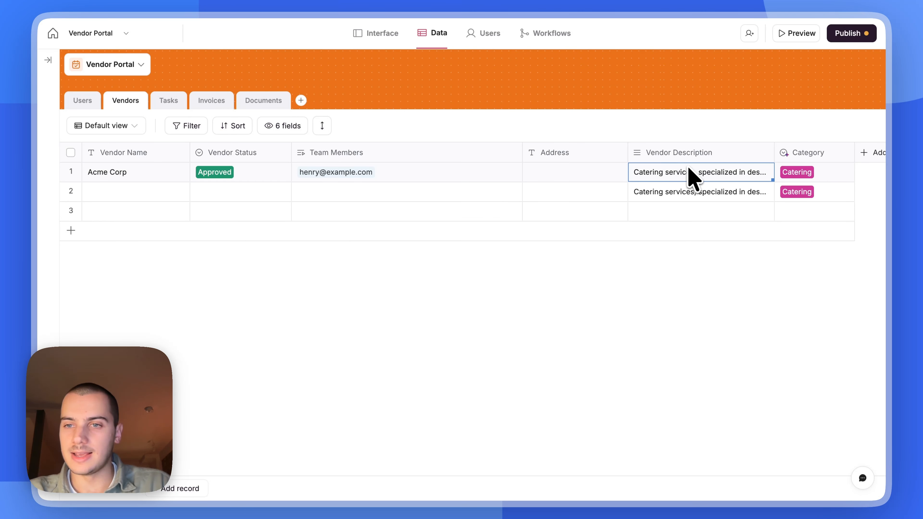
pyautogui.click(799, 172)
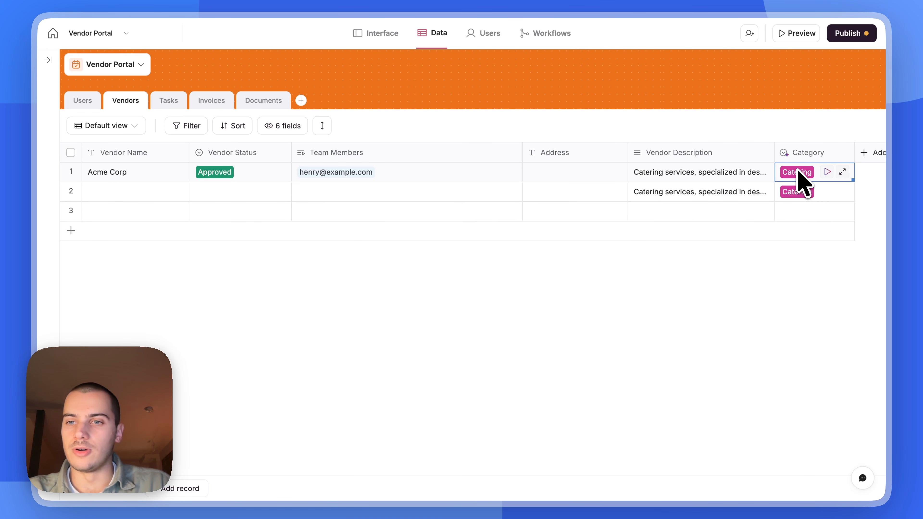
pyautogui.click(667, 342)
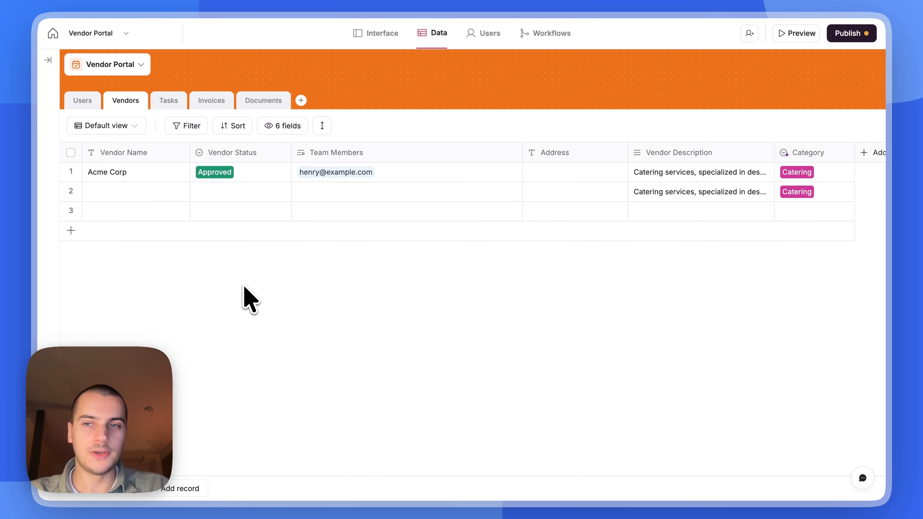
pyautogui.hscroll(2, 244, 297)
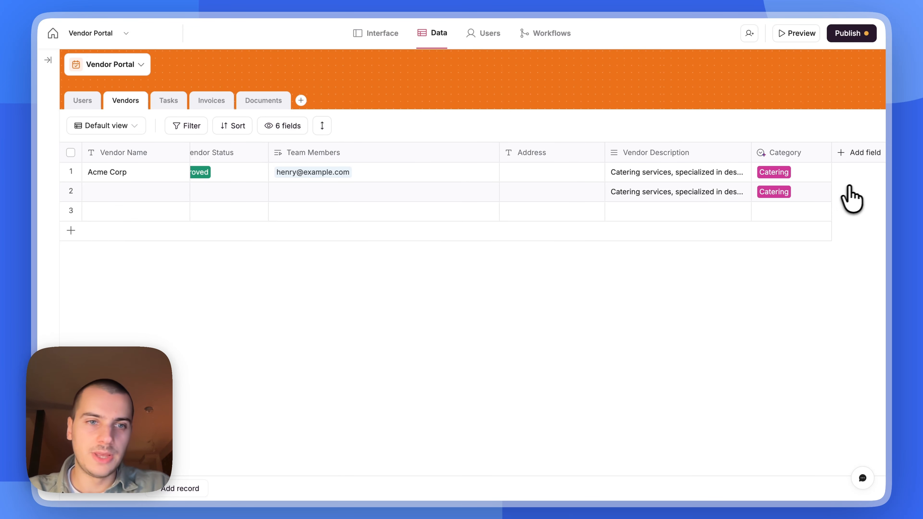
# - Add a date field named 'Process Start Date', copying the name from the spec document
pyautogui.click(857, 154)
pyautogui.write('date')
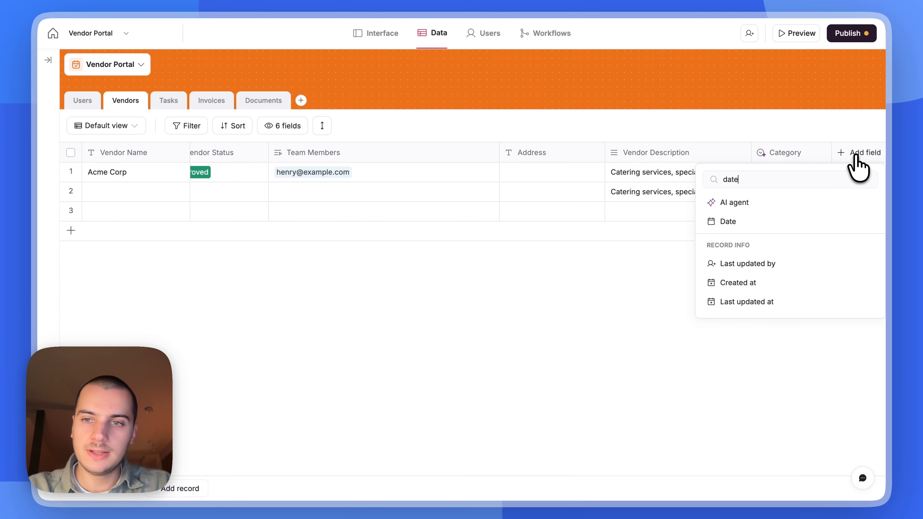
pyautogui.click(770, 221)
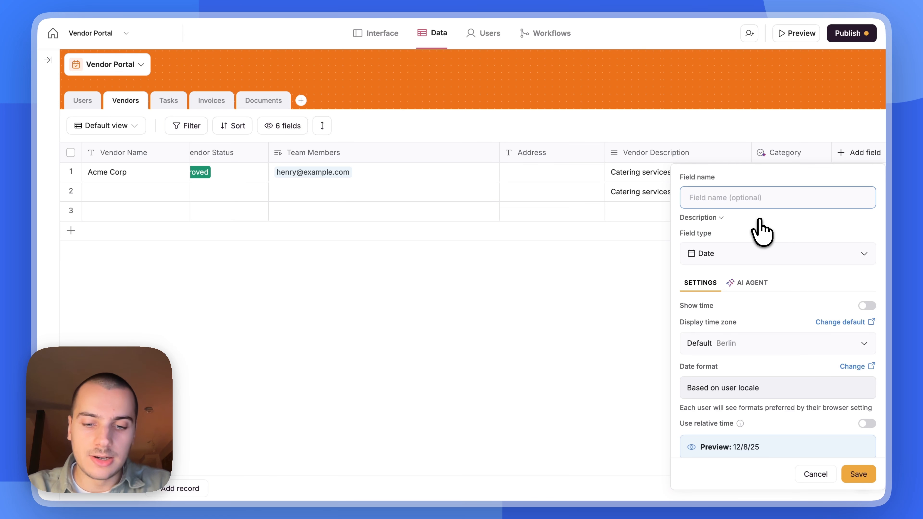
pyautogui.press('super+Tab')
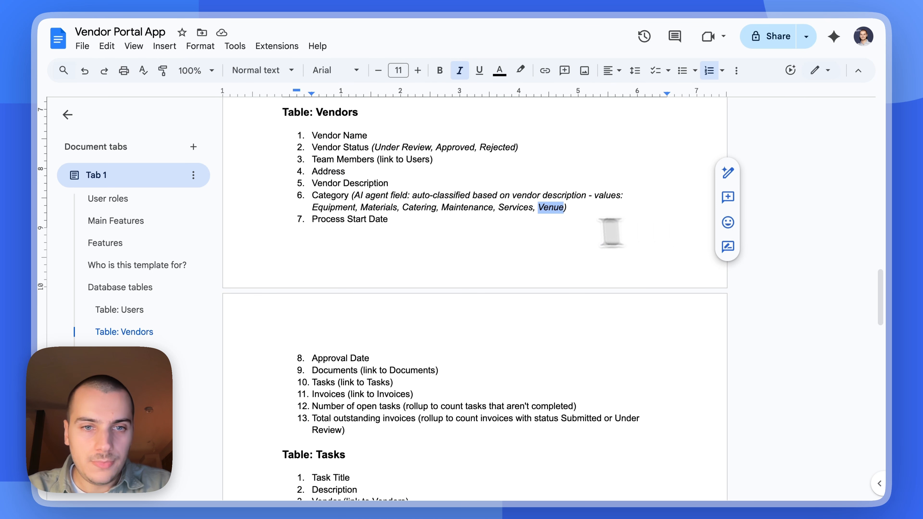
pyautogui.moveTo(389, 220); pyautogui.dragTo(306, 219)
pyautogui.press('super+c')
pyautogui.press('super+Tab')
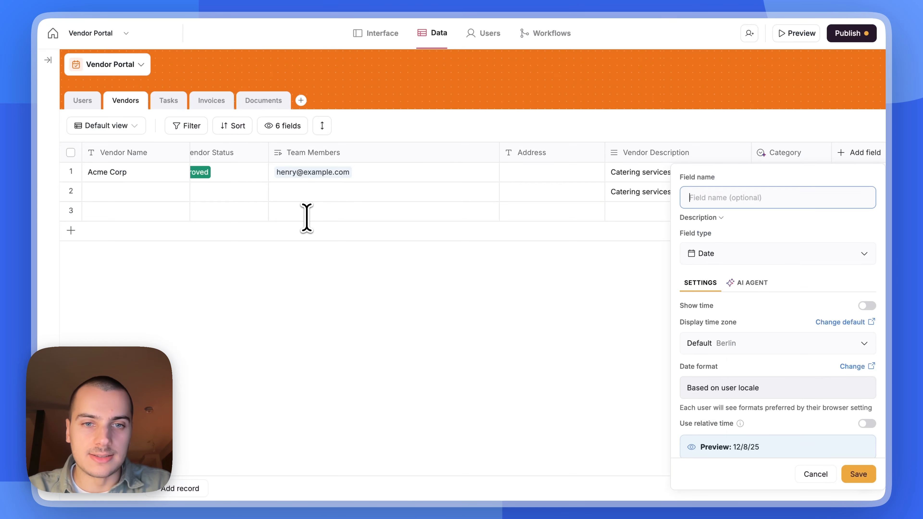
pyautogui.press('super+v')
pyautogui.scroll(-2, 770, 266)
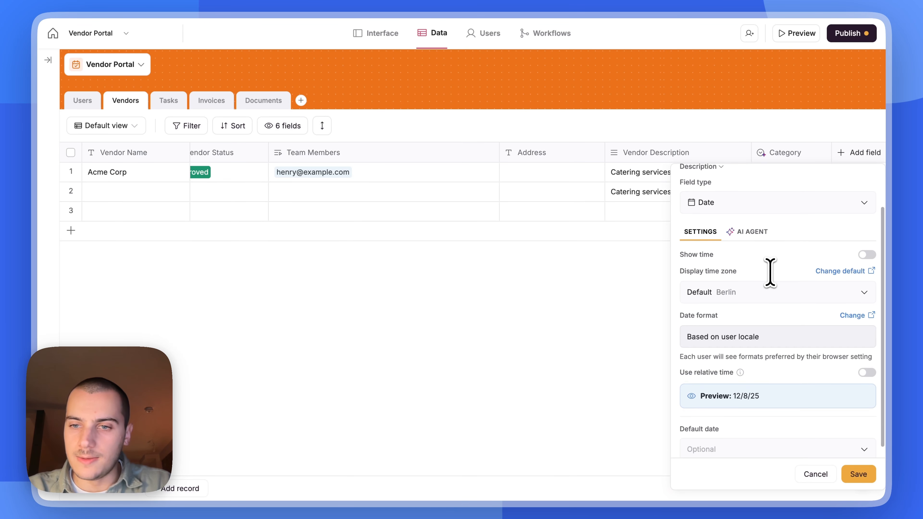
pyautogui.click(861, 476)
# - Set Acme Corp's Process Start Date to December 8 (12/8/25)
pyautogui.hscroll(5, 775, 218)
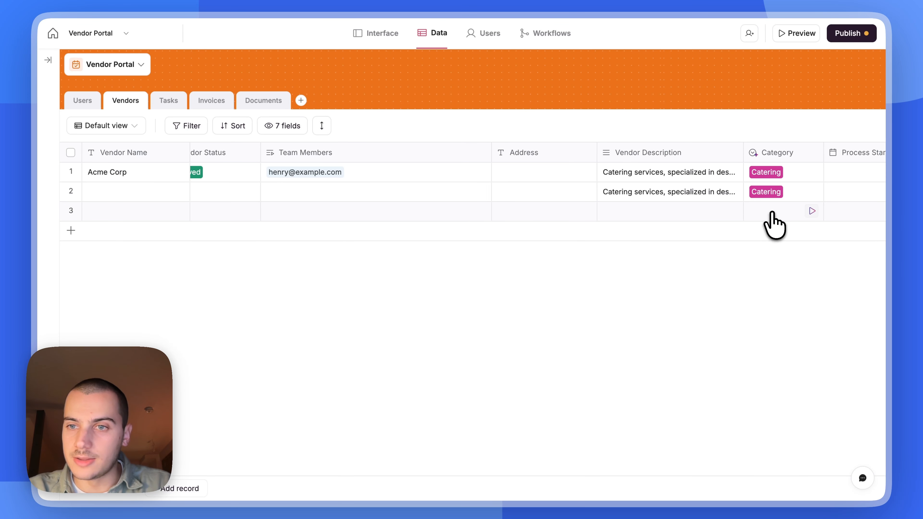
pyautogui.click(783, 176)
pyautogui.click(783, 176)
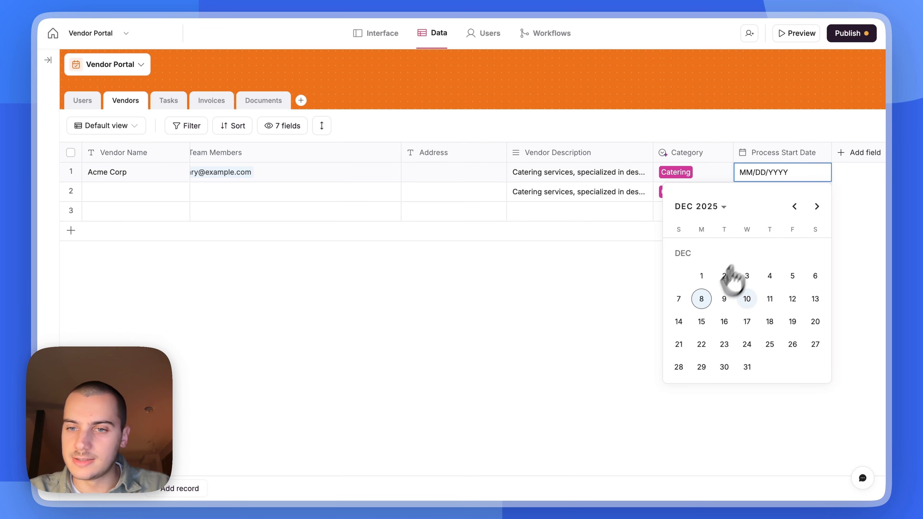
pyautogui.click(701, 299)
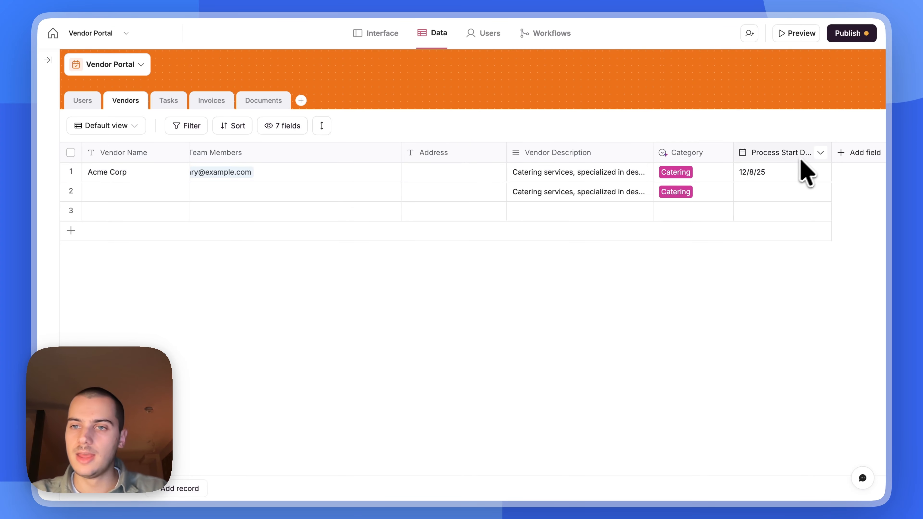
# - Duplicate Process Start Date and rename the copy 'Approval Date'
pyautogui.press('super+Tab')
pyautogui.tripleClick(376, 359)
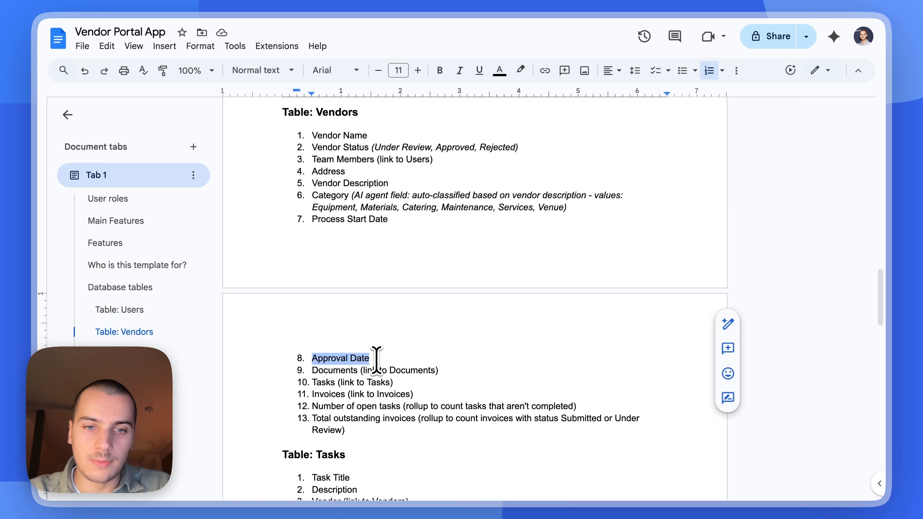
pyautogui.press('super+Tab')
pyautogui.click(784, 154)
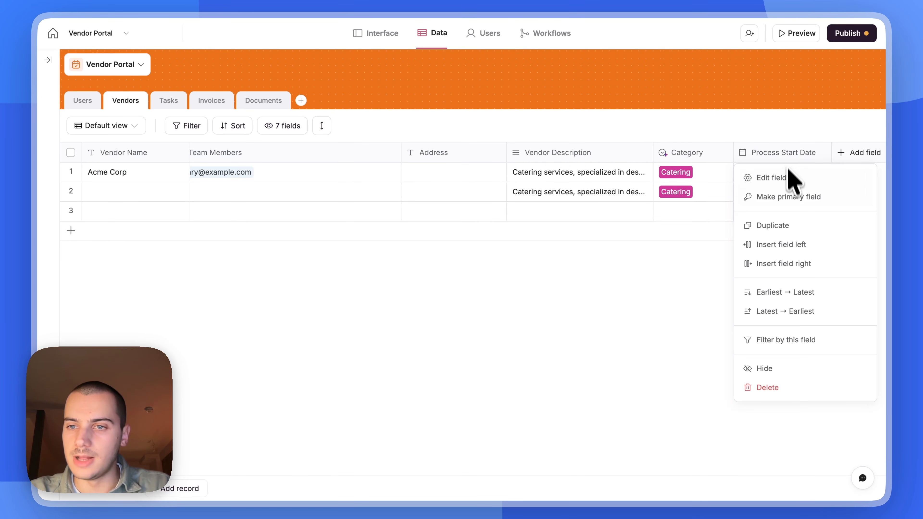
pyautogui.click(784, 227)
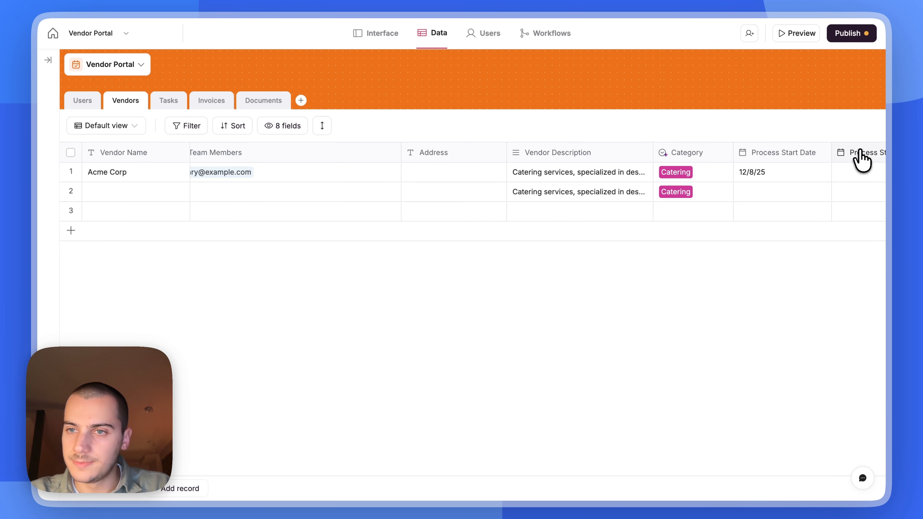
pyautogui.press('super+a')
pyautogui.press('super+v')
pyautogui.press('Return')
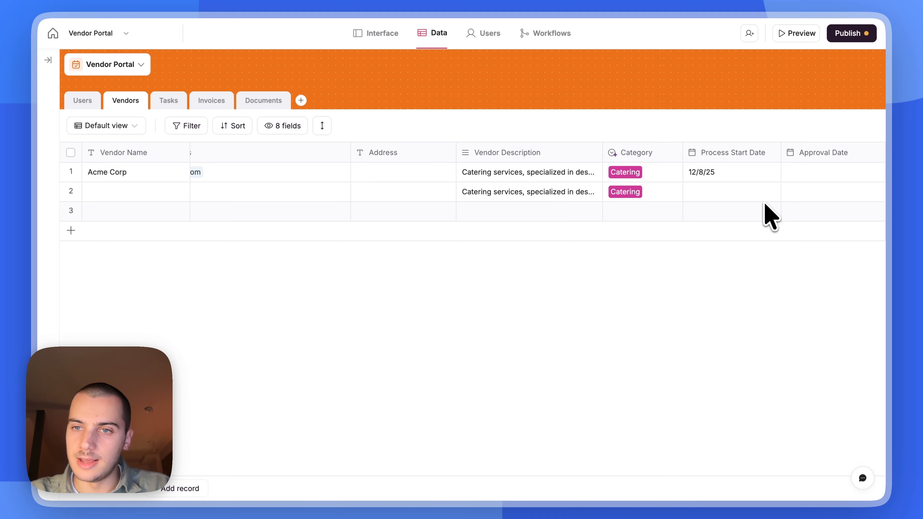
pyautogui.hscroll(3, 777, 218)
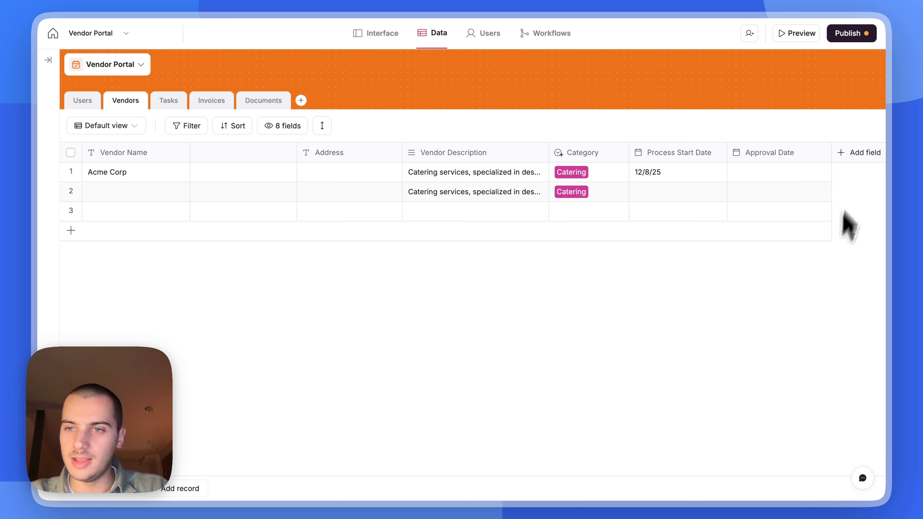
pyautogui.click(858, 160)
# - Create a 'Related Documents' related-record field linked to the Documents table, skipping lookup fields
pyautogui.write('rel')
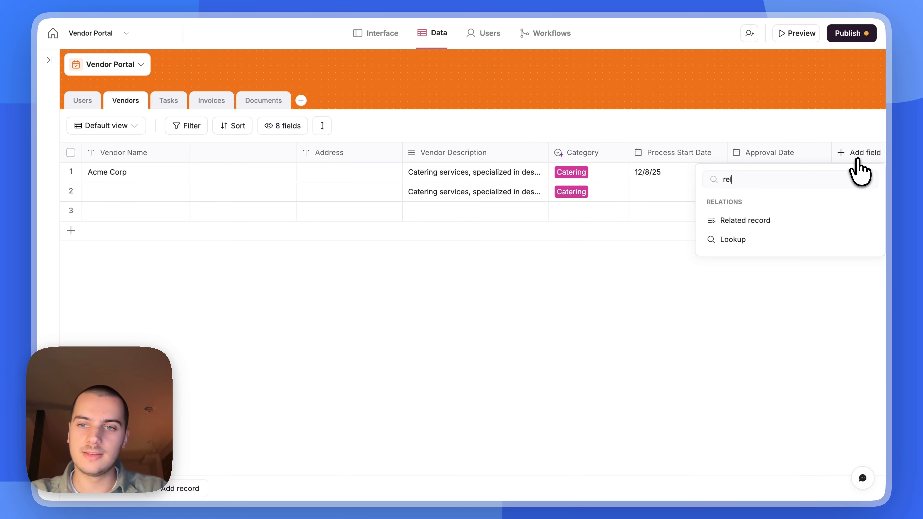
pyautogui.click(785, 220)
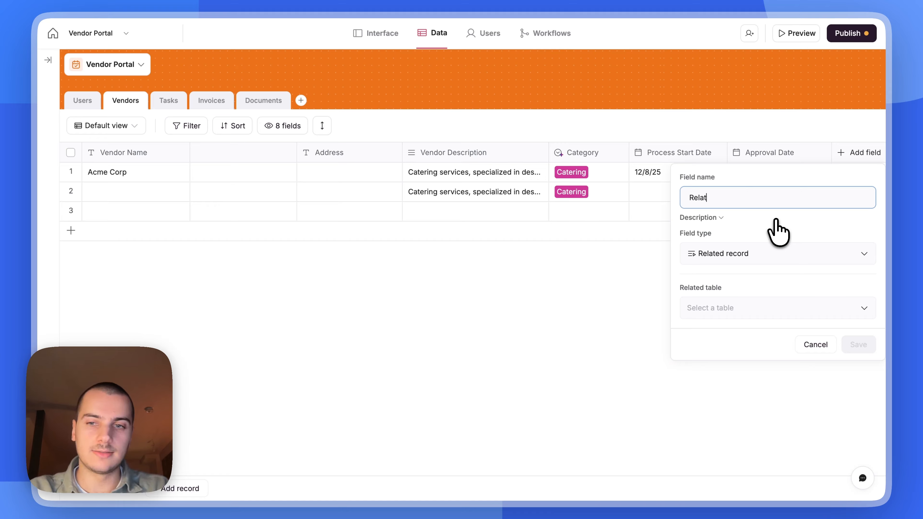
pyautogui.write('Related Documents')
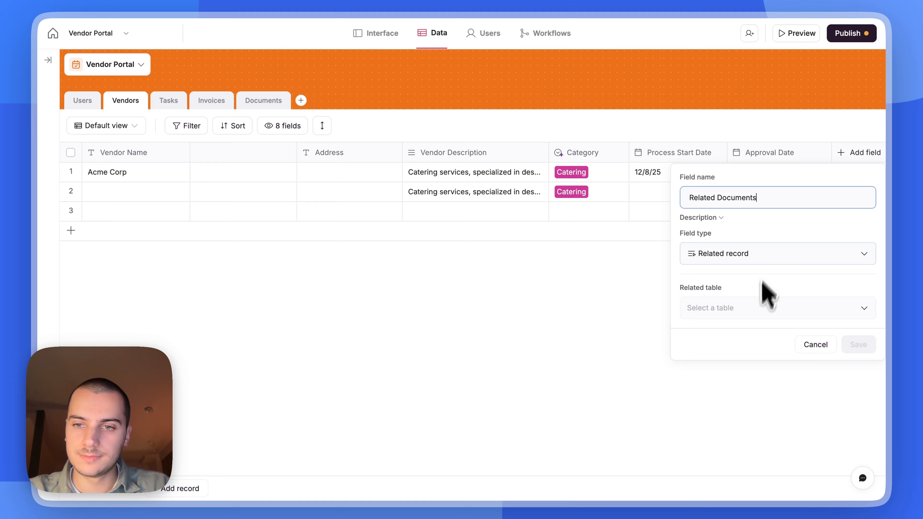
pyautogui.click(755, 312)
pyautogui.click(742, 412)
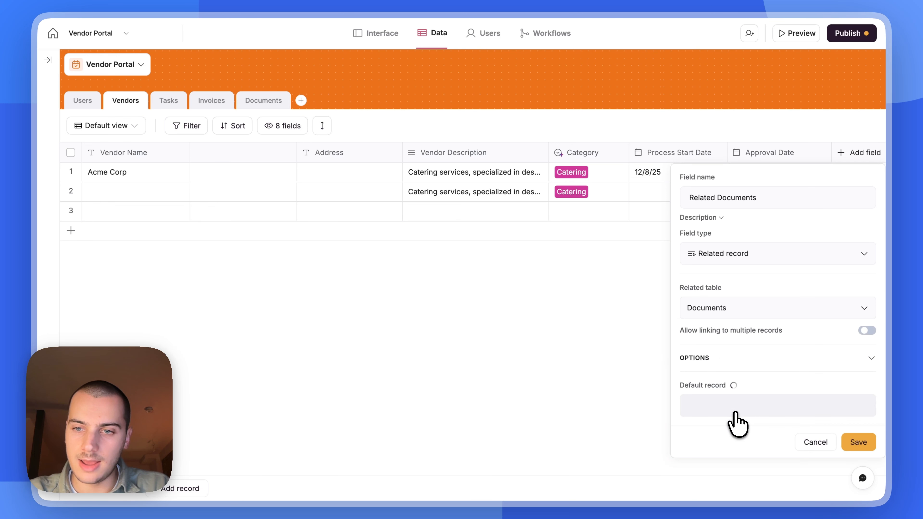
pyautogui.click(851, 443)
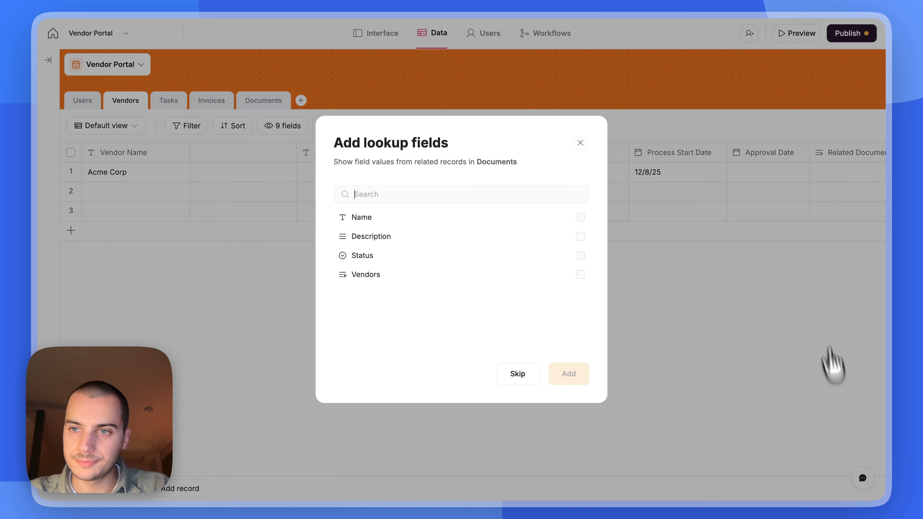
pyautogui.click(528, 374)
pyautogui.hscroll(2, 734, 218)
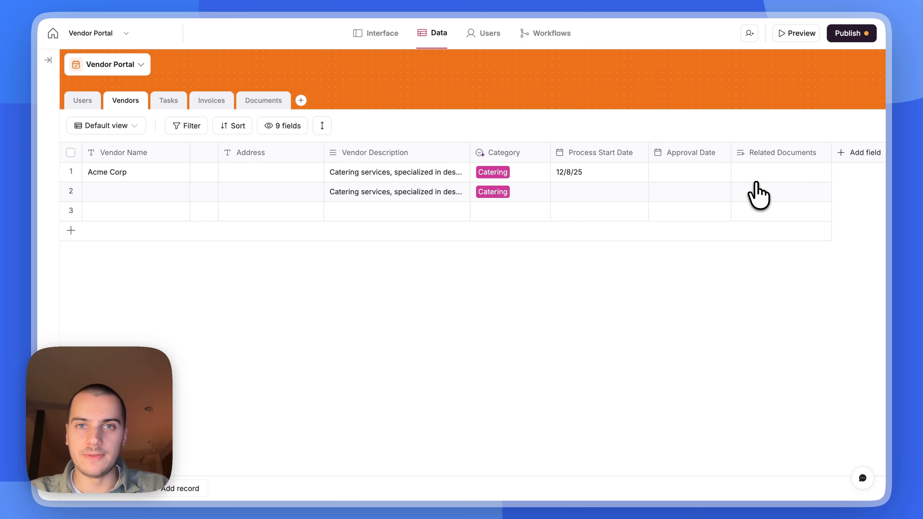
# - Add a Tasks related-record field linking each vendor to multiple Tasks records
pyautogui.click(862, 152)
pyautogui.write('rel')
pyautogui.click(746, 218)
pyautogui.write('Tasks')
pyautogui.click(773, 305)
pyautogui.click(767, 327)
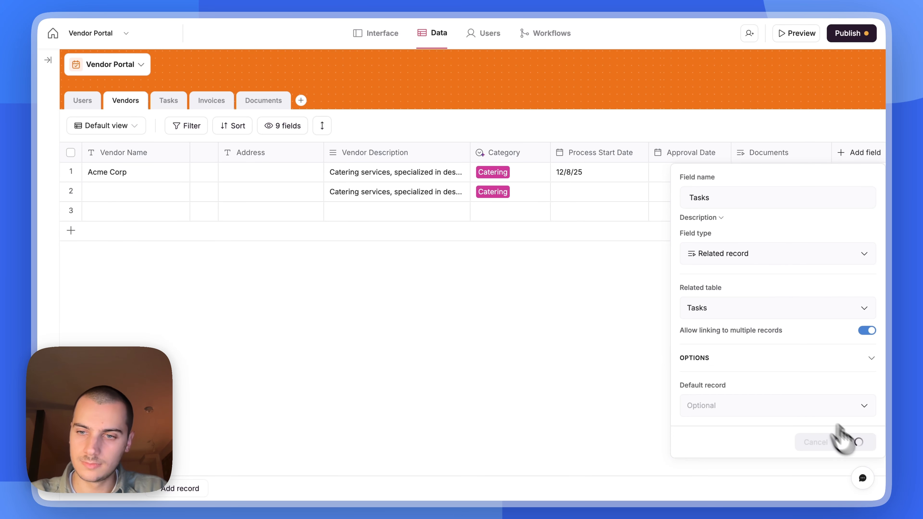
pyautogui.click(849, 439)
pyautogui.hscroll(2, 825, 164)
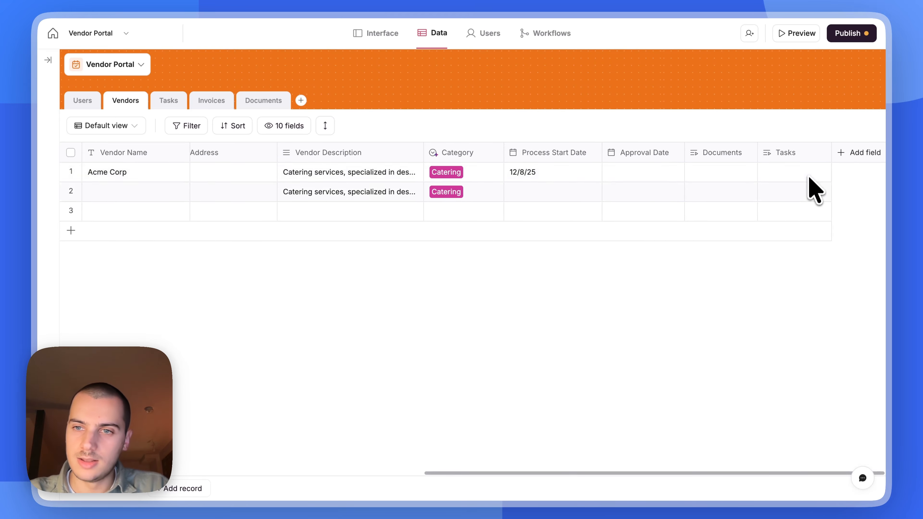
# - Add an Invoices related-record field linked to the Invoices table, without lookup fields
pyautogui.click(861, 159)
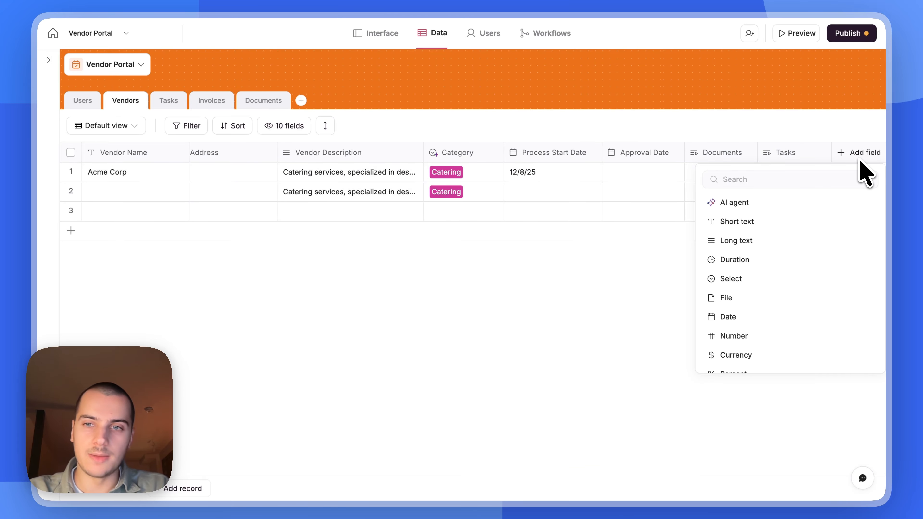
pyautogui.write('rel')
pyautogui.click(782, 220)
pyautogui.write('Invoices')
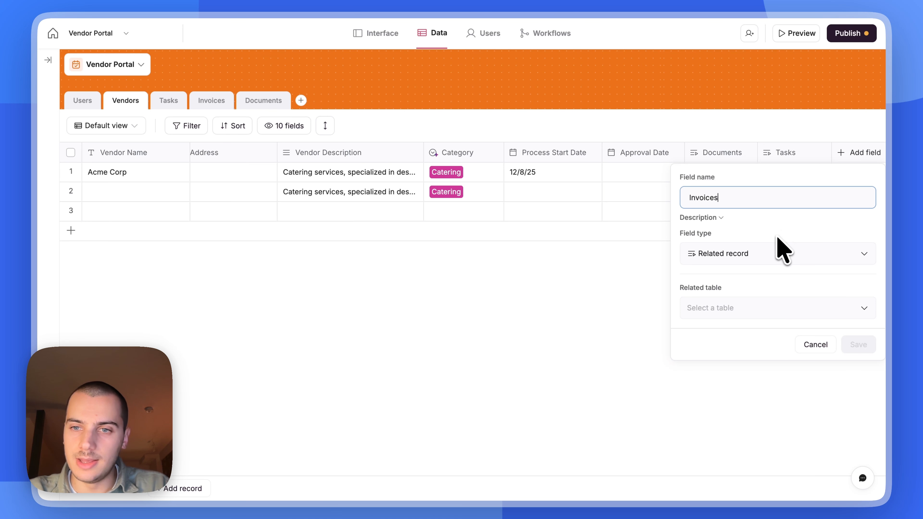
pyautogui.click(809, 312)
pyautogui.click(791, 392)
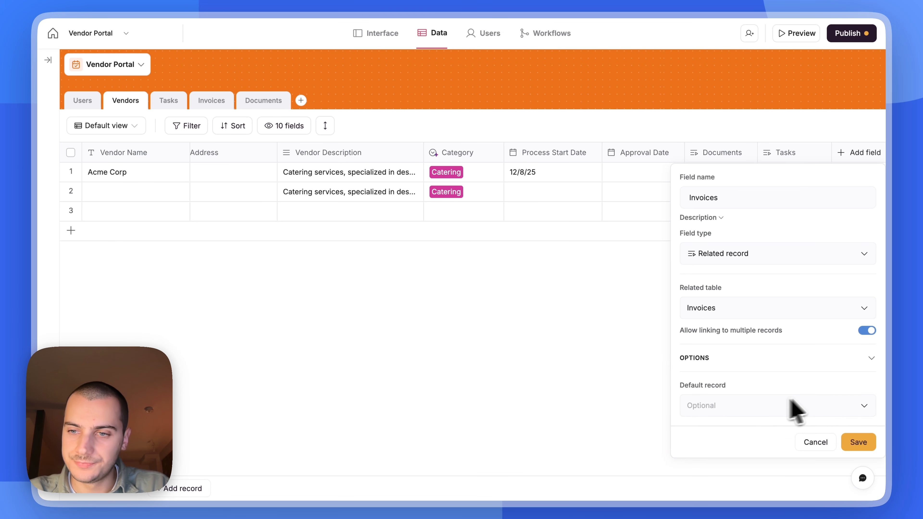
pyautogui.click(858, 441)
pyautogui.press('Escape')
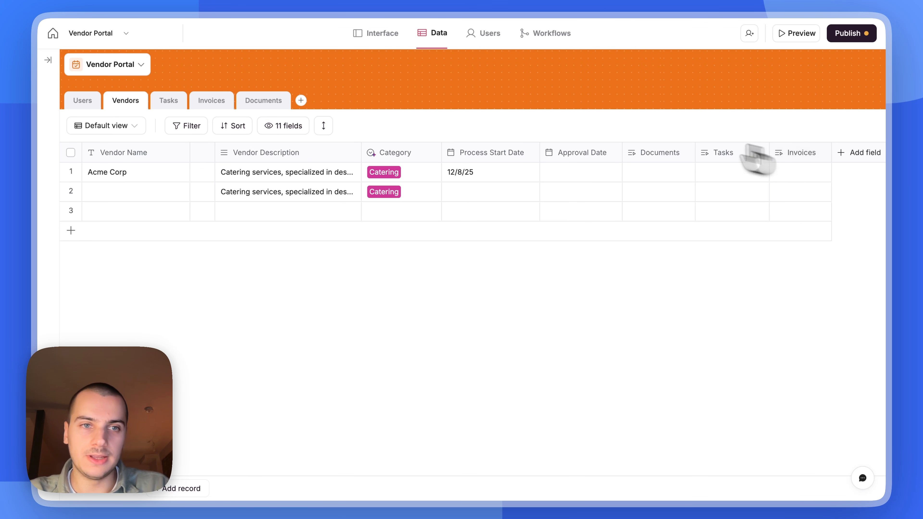
pyautogui.click(212, 102)
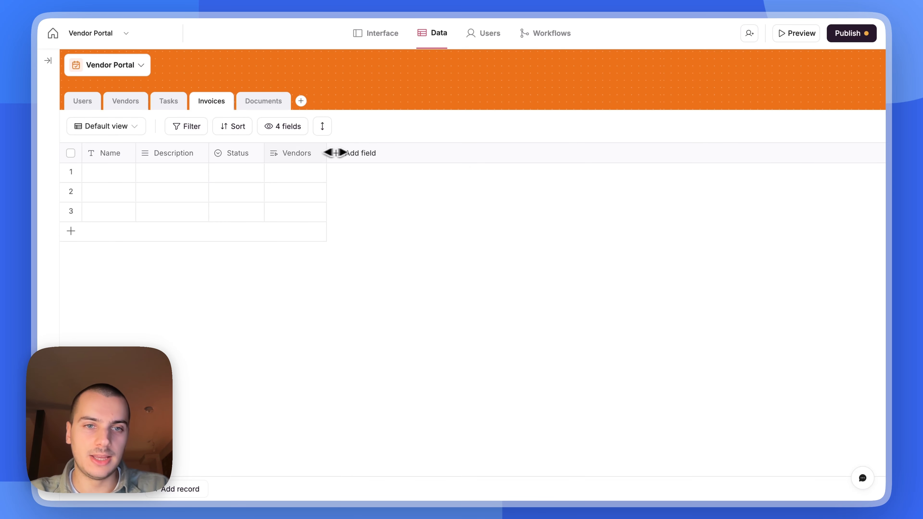
# - Widen the Invoices table's vendor link column and rename it to Vendor
pyautogui.moveTo(328, 152); pyautogui.dragTo(365, 152)
pyautogui.click(301, 153)
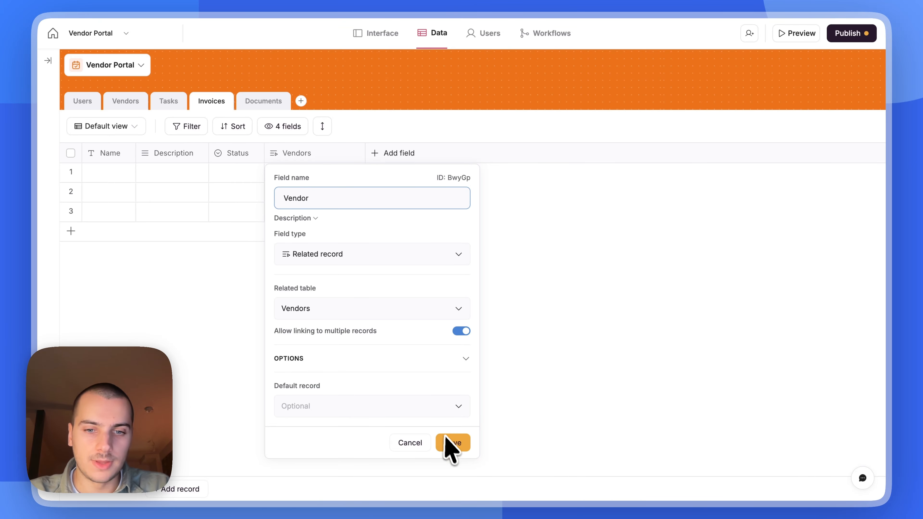
pyautogui.click(453, 444)
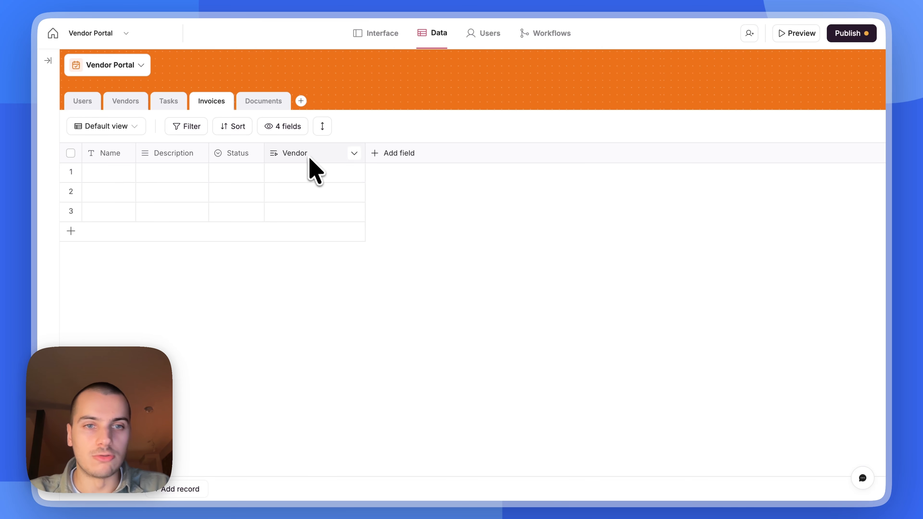
# - Check the Vendors table's name, leaving it as Vendors, then move to the Tasks table
pyautogui.click(133, 102)
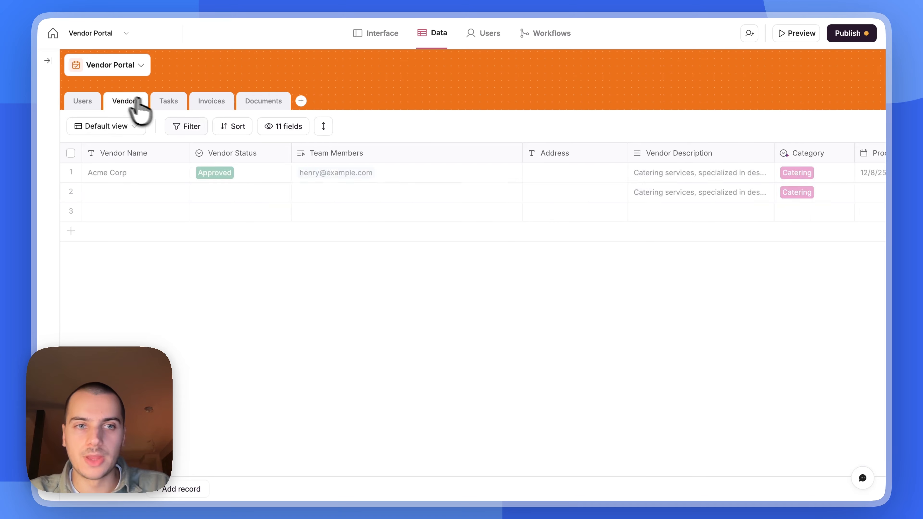
pyautogui.hscroll(10, 571, 196)
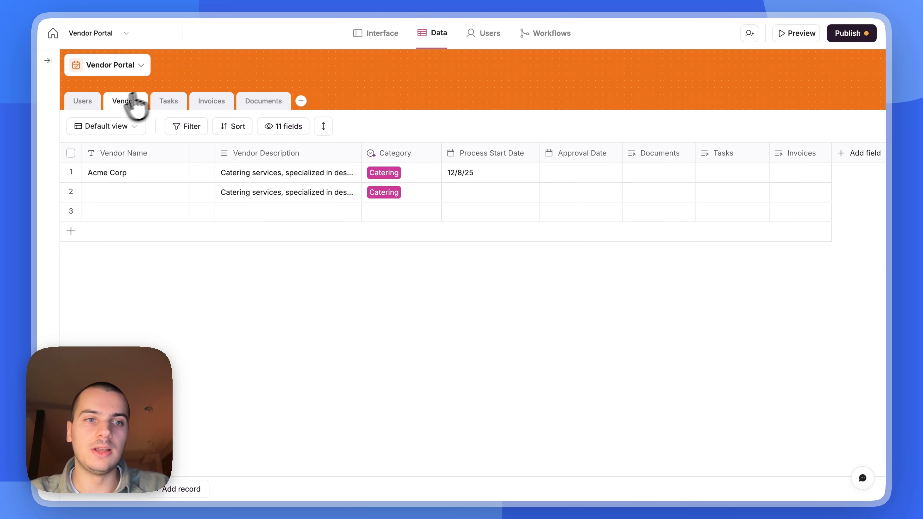
pyautogui.rightClick(121, 104)
pyautogui.click(140, 126)
pyautogui.press('Escape')
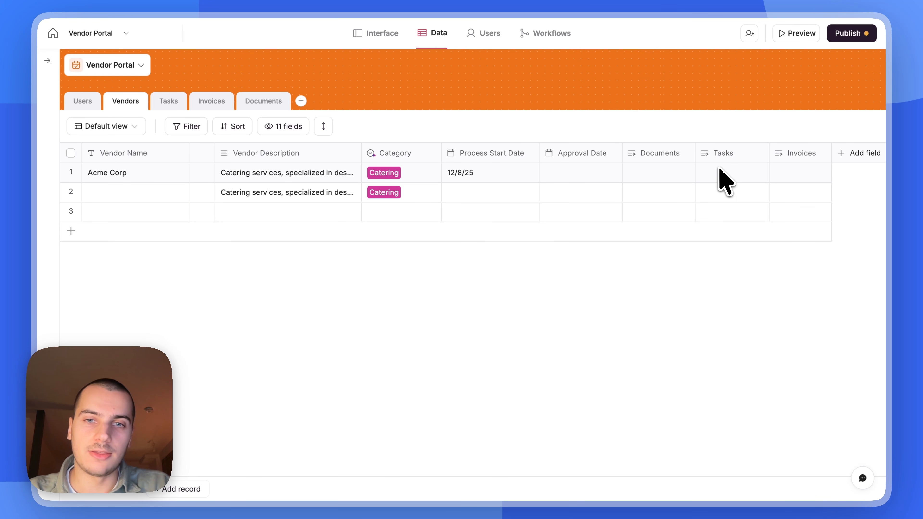
pyautogui.click(169, 102)
# - Paste three task names and set their statuses to Todo, In progress and Done
pyautogui.click(102, 174)
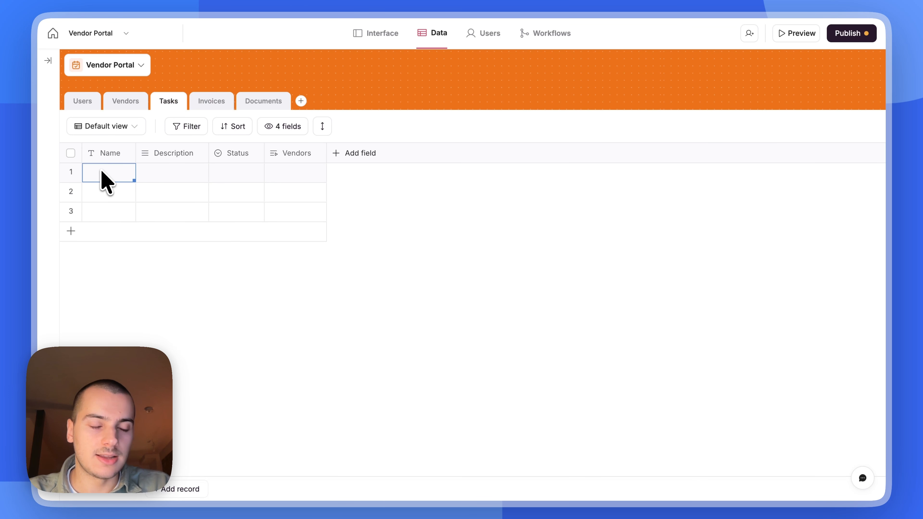
pyautogui.write('Editing the company description Confirming with Legal team Uploading V1 contract')
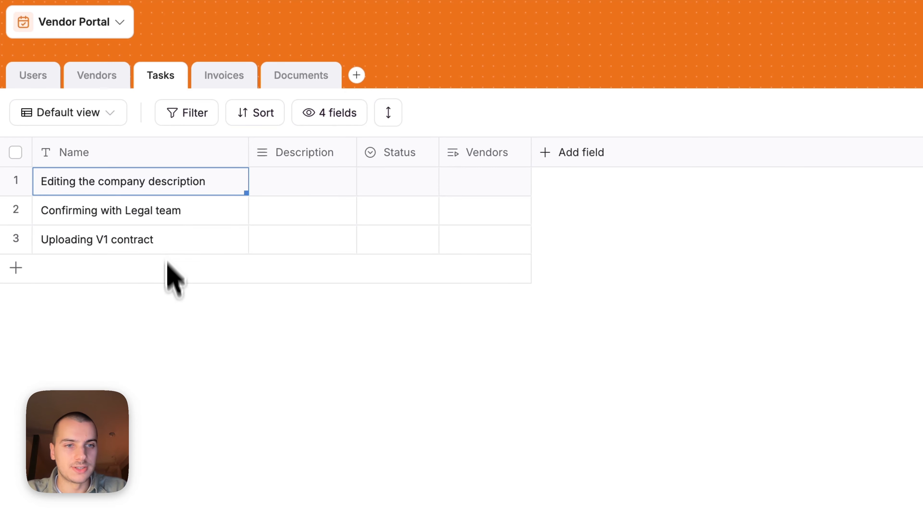
pyautogui.click(399, 180)
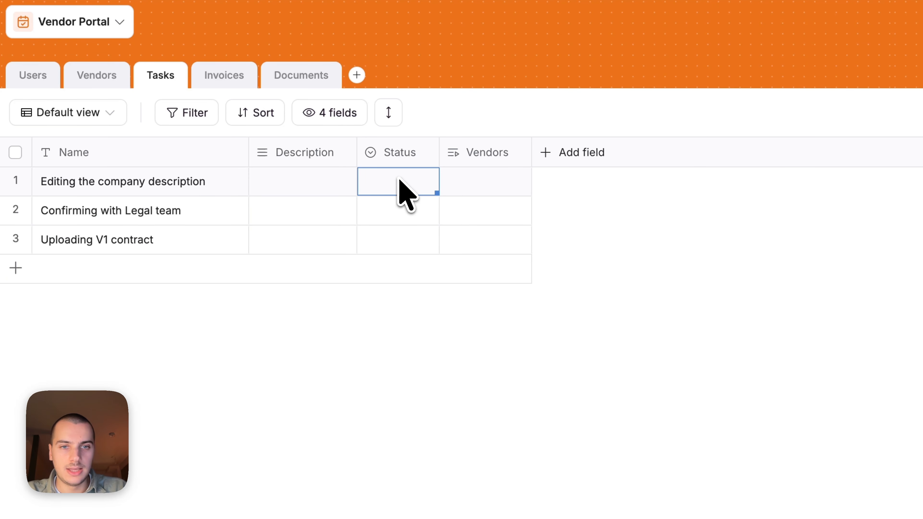
pyautogui.click(398, 180)
pyautogui.click(406, 281)
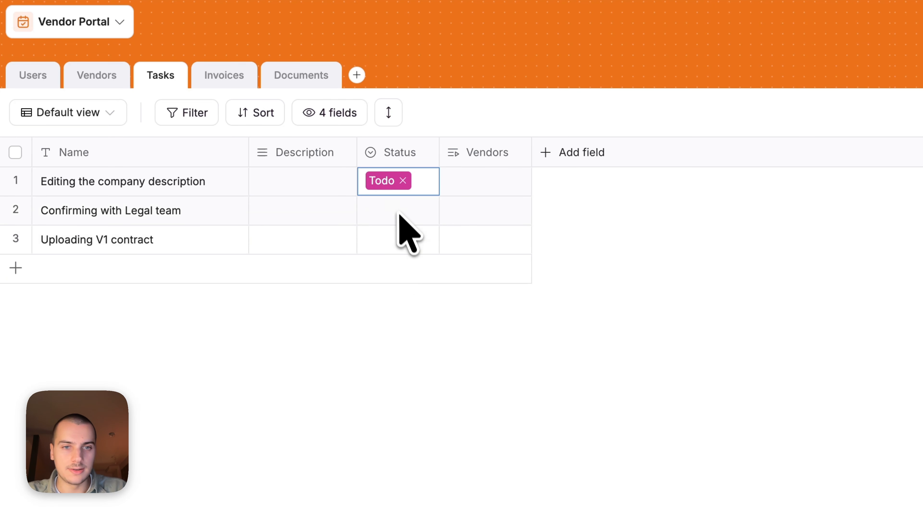
pyautogui.click(400, 215)
pyautogui.click(399, 215)
pyautogui.click(440, 331)
pyautogui.click(396, 243)
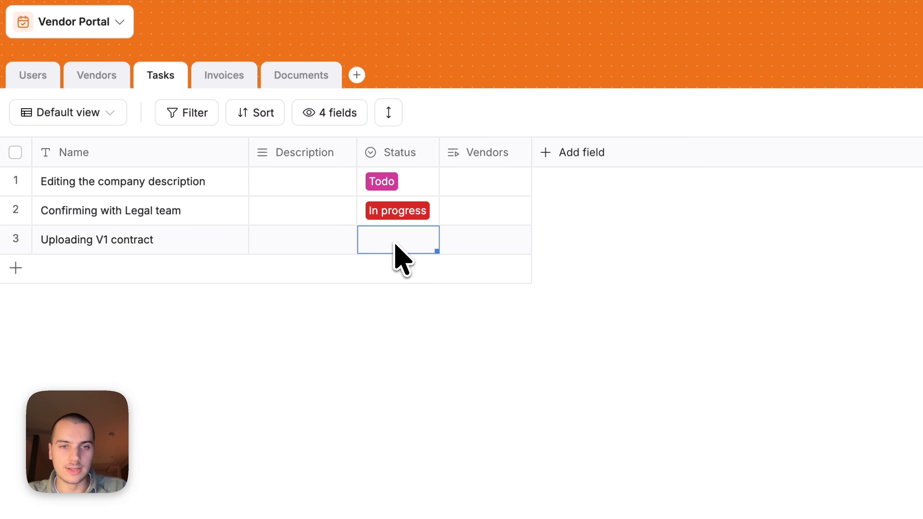
pyautogui.click(396, 242)
pyautogui.click(405, 394)
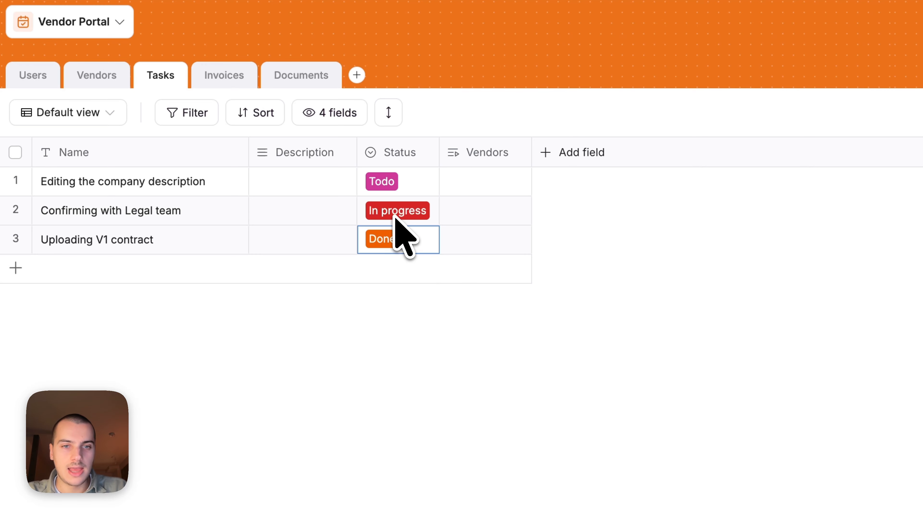
pyautogui.click(312, 399)
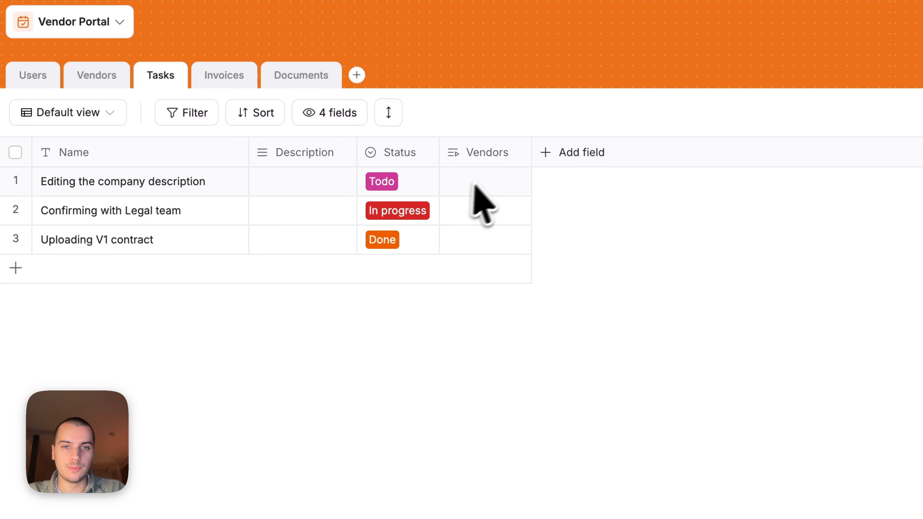
# - Link the first task to Acme Corp and fill that vendor down to tasks 2 and 3
pyautogui.click(487, 180)
pyautogui.click(498, 187)
pyautogui.click(507, 330)
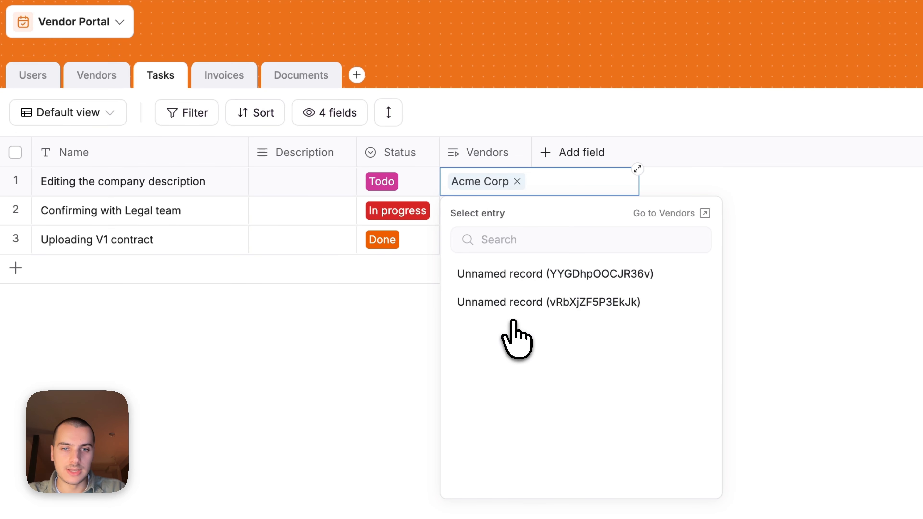
pyautogui.click(712, 240)
pyautogui.click(658, 278)
pyautogui.click(509, 188)
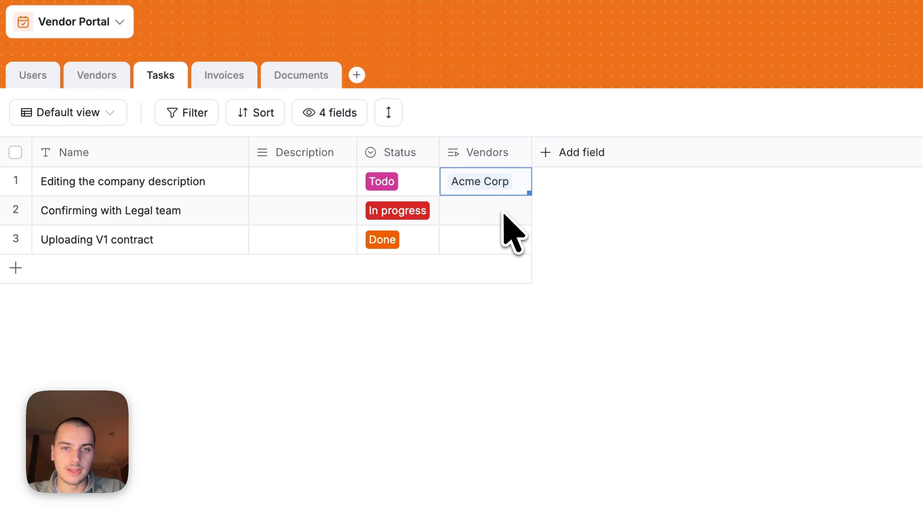
pyautogui.moveTo(530, 195); pyautogui.dragTo(529, 255)
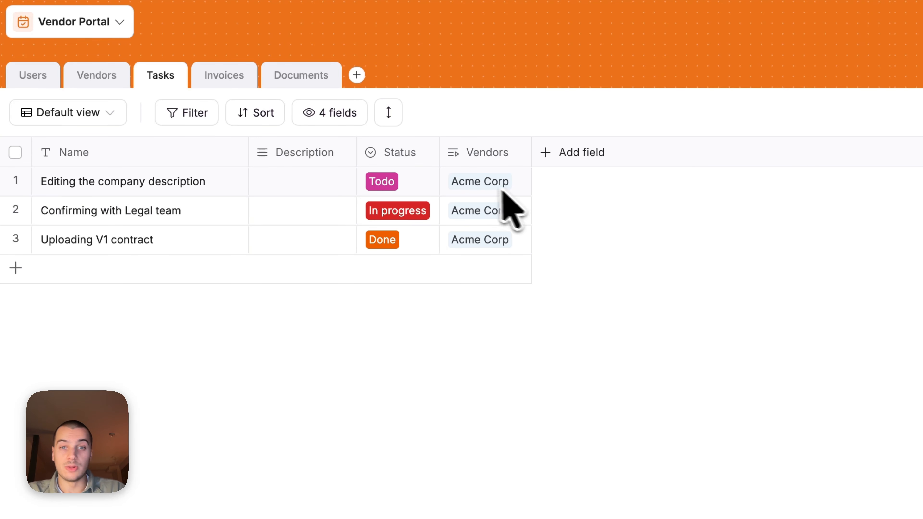
pyautogui.click(483, 186)
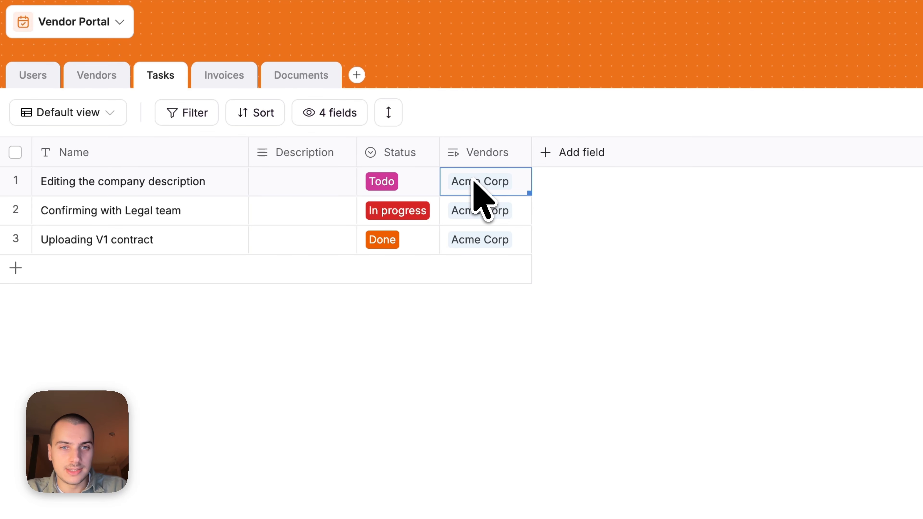
pyautogui.moveTo(406, 187); pyautogui.dragTo(406, 209)
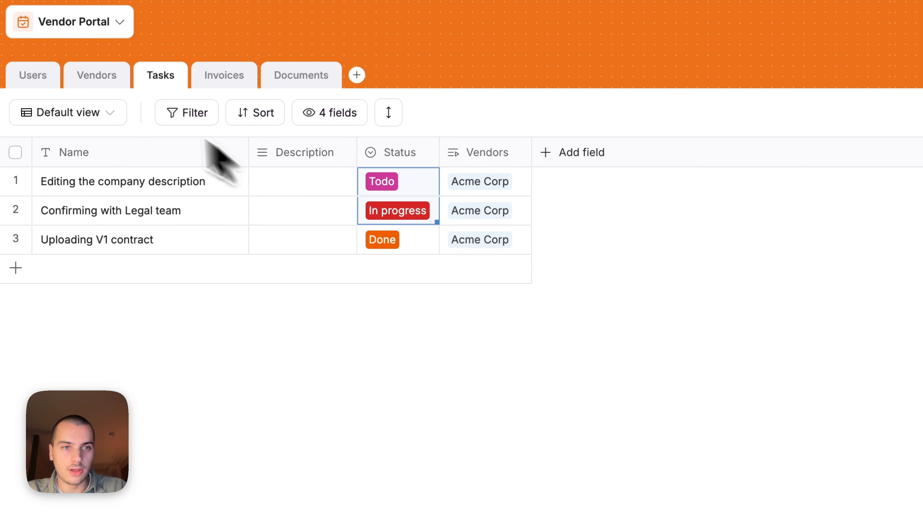
pyautogui.click(98, 78)
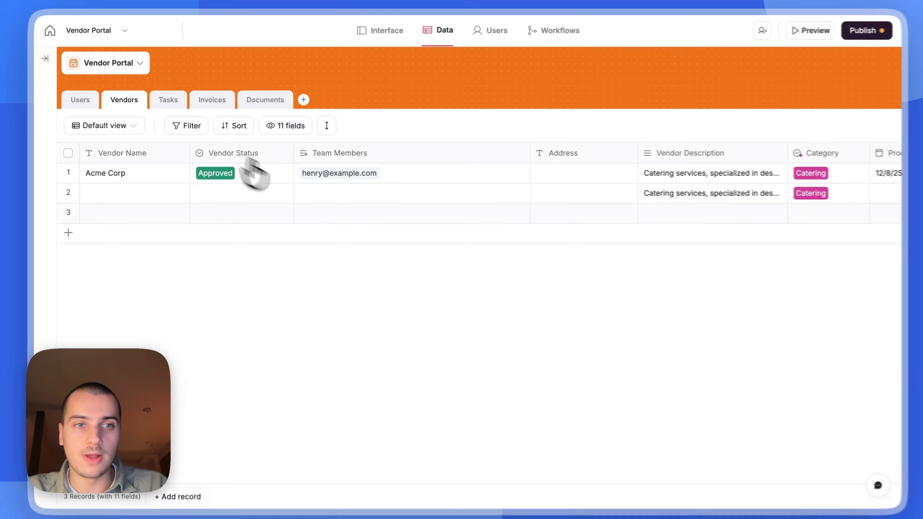
# - Add a new Rollup field to Vendors named Number of Open Tasks
pyautogui.hscroll(10, 561, 213)
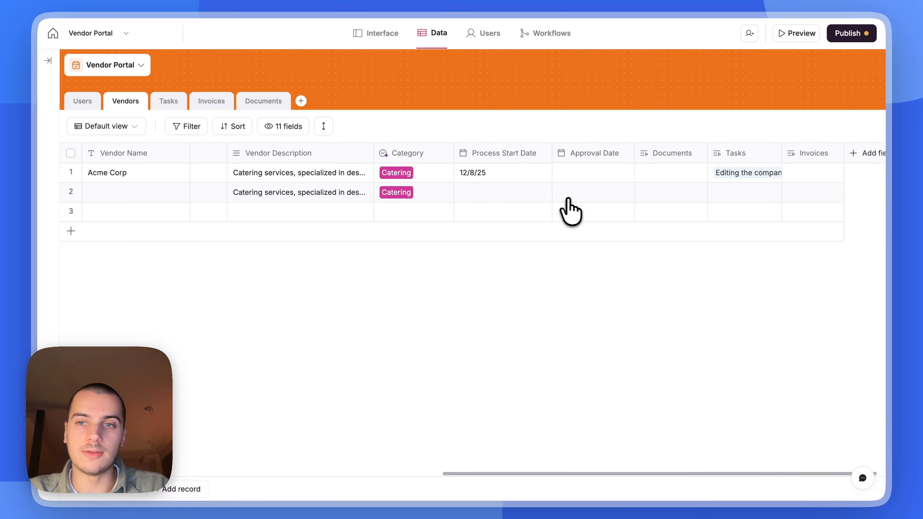
pyautogui.hscroll(1, 617, 224)
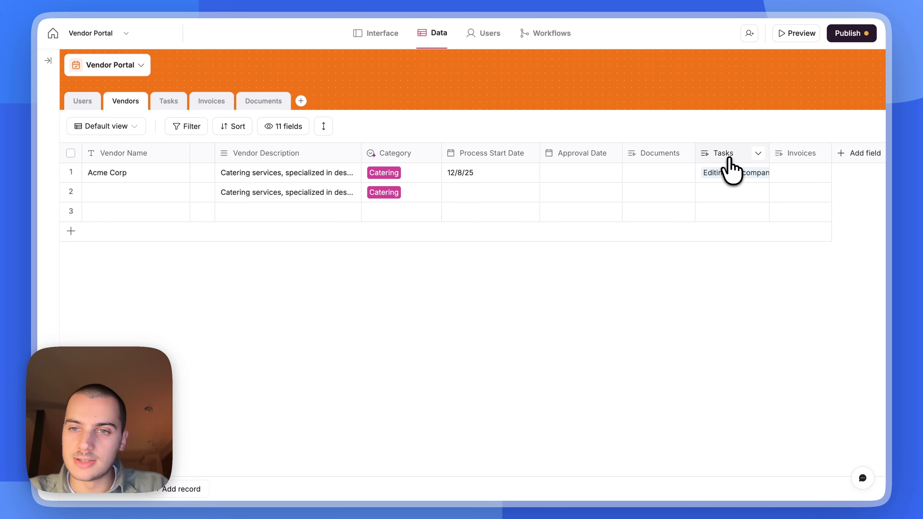
pyautogui.click(850, 156)
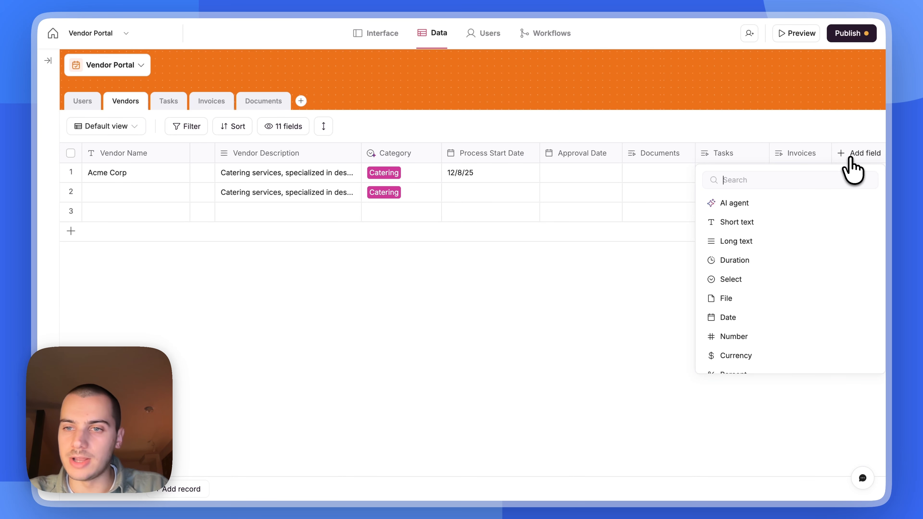
pyautogui.write('roll')
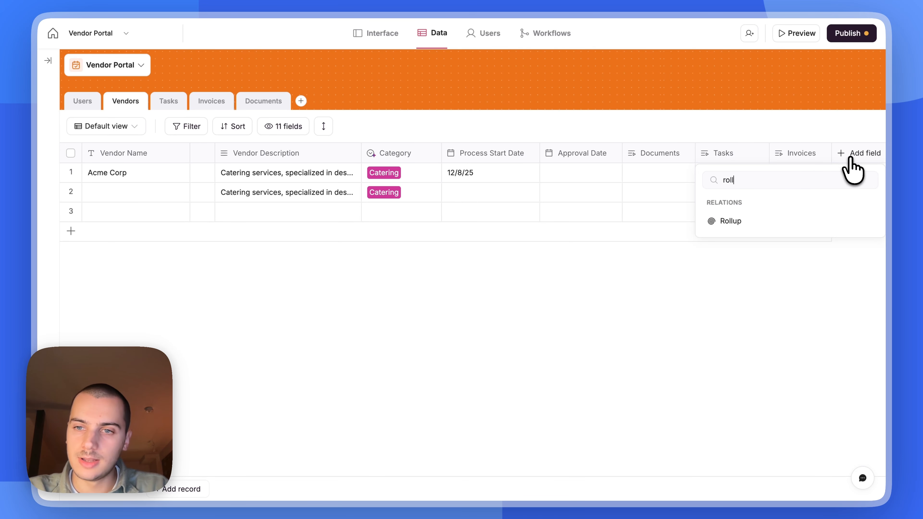
pyautogui.click(798, 221)
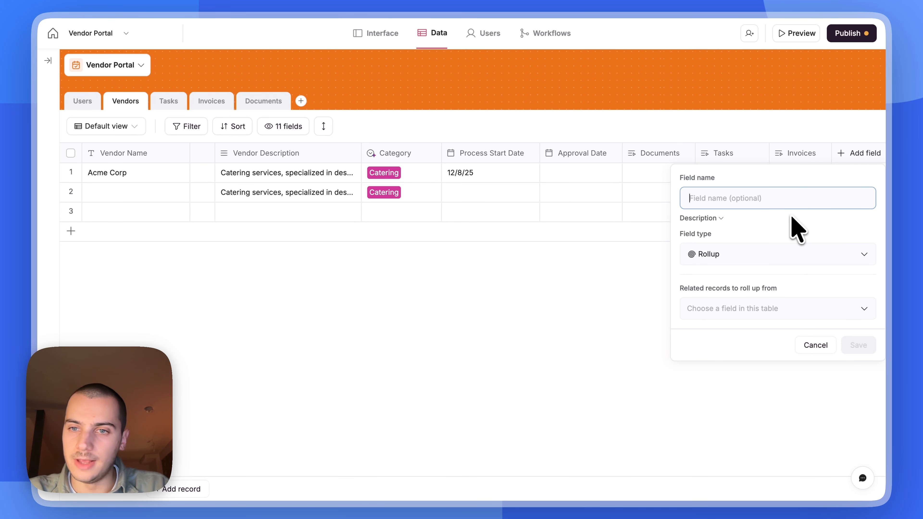
pyautogui.hotkey('alt', 'Tab')
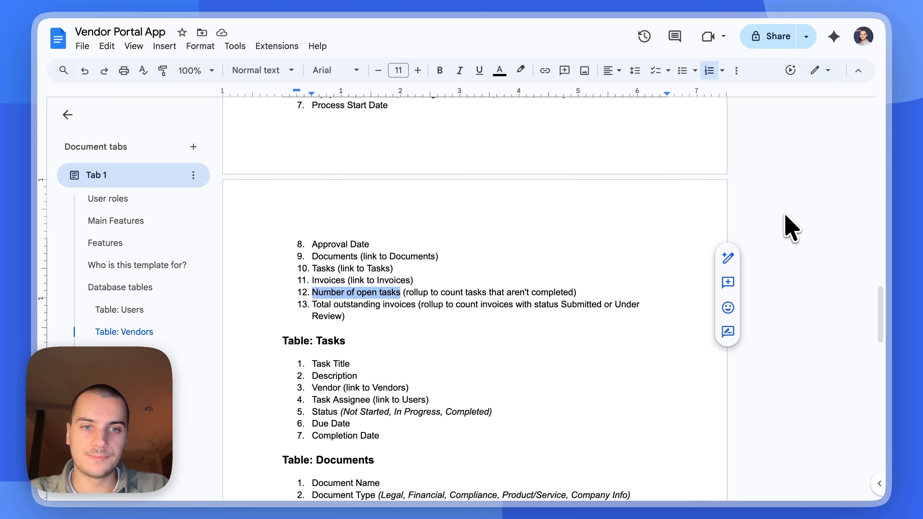
pyautogui.hotkey('alt', 'Tab')
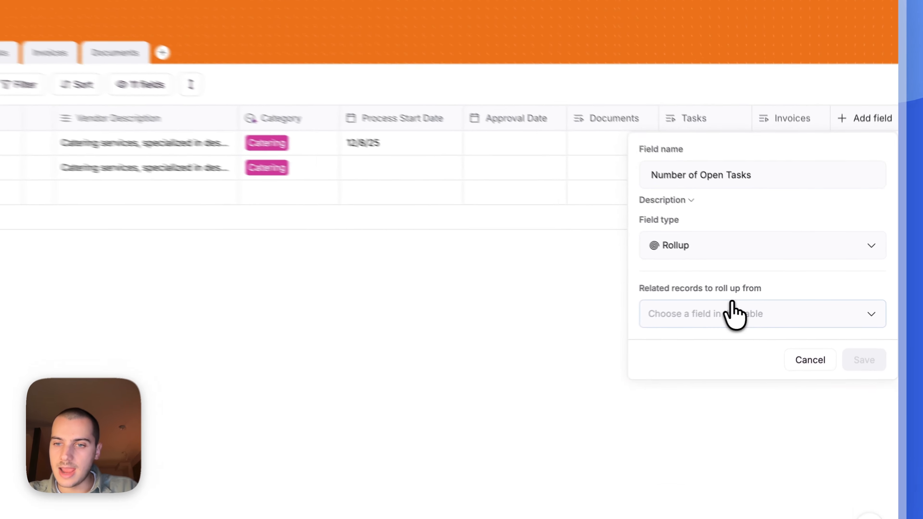
# - Roll up the linked Tasks' Name field with COUNTALL and open the record filter conditions
pyautogui.click(760, 305)
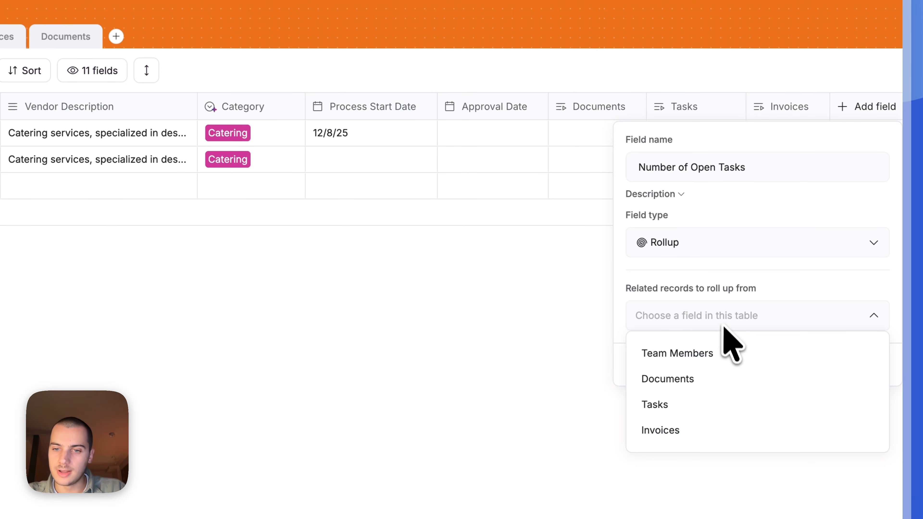
pyautogui.click(665, 404)
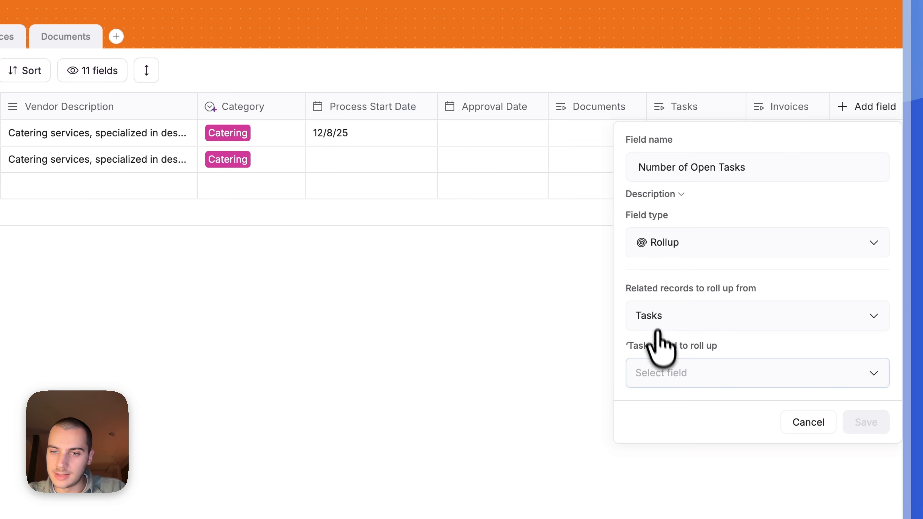
pyautogui.click(664, 368)
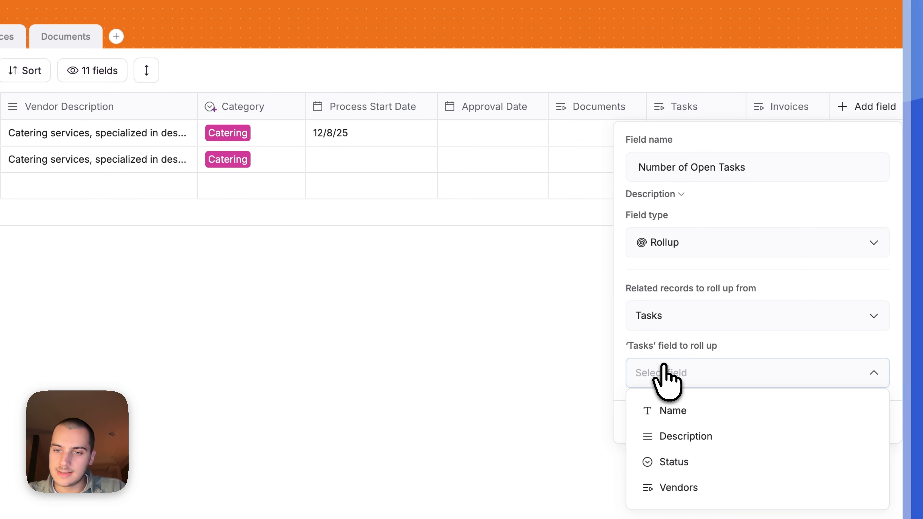
pyautogui.click(671, 411)
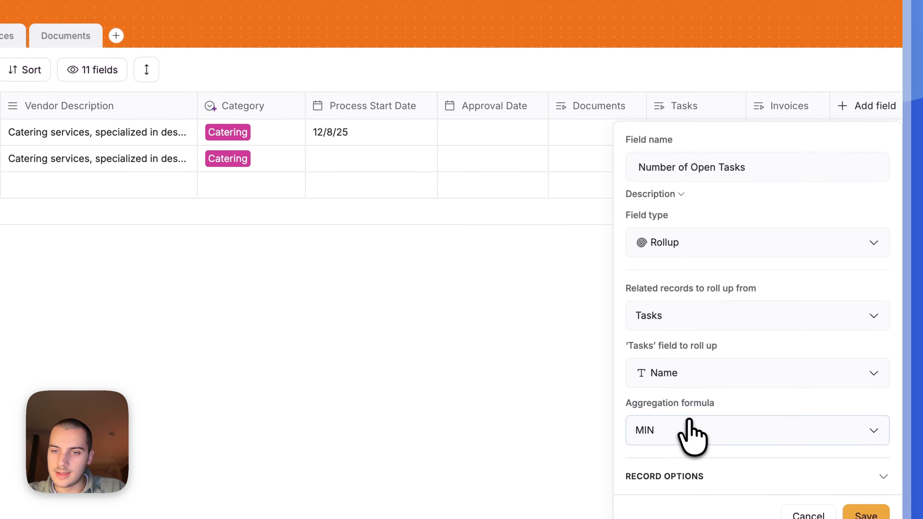
pyautogui.click(693, 438)
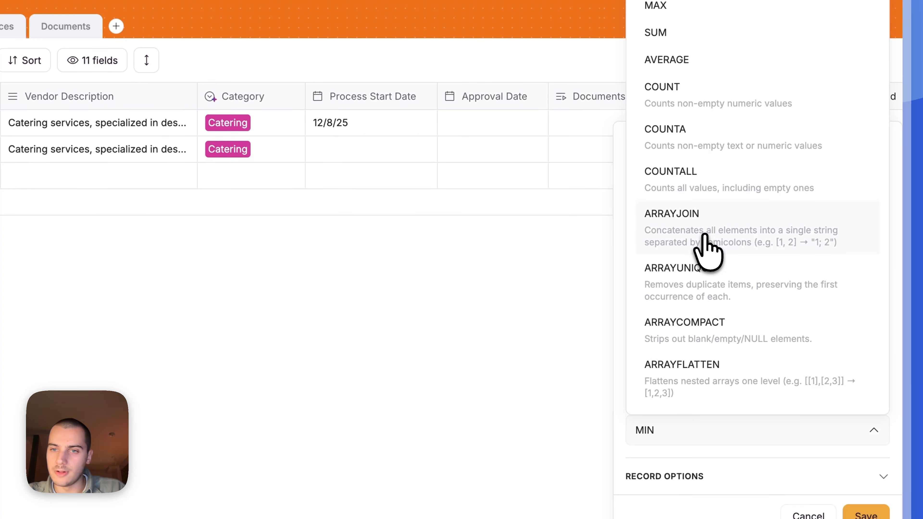
pyautogui.click(700, 181)
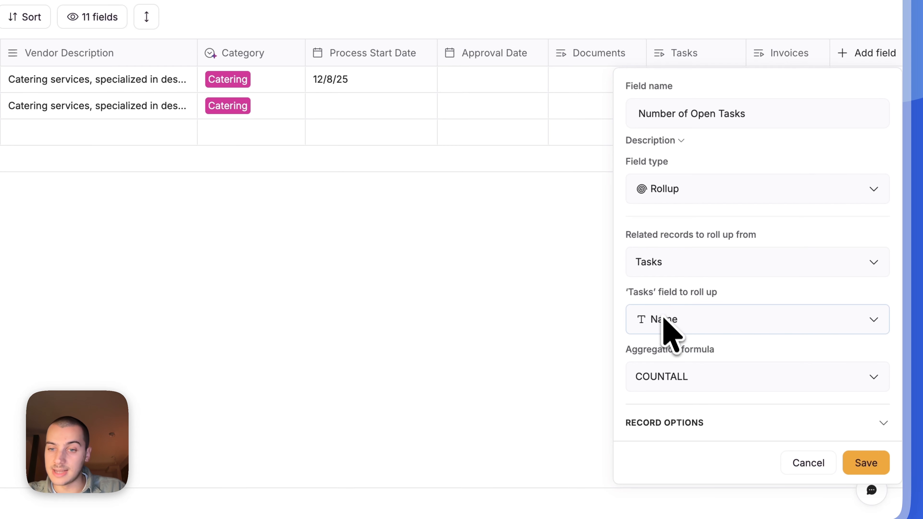
pyautogui.click(692, 422)
pyautogui.click(721, 440)
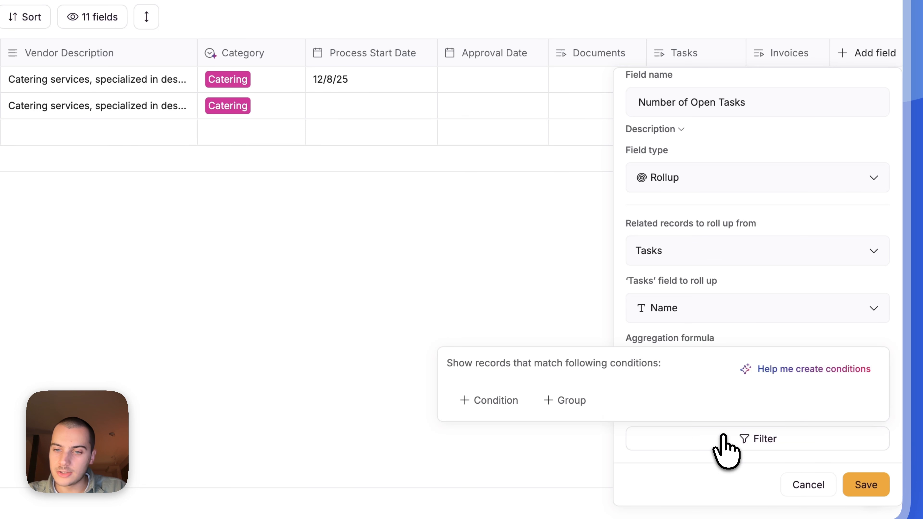
# - Try a manual Status filter condition, then remove it
pyautogui.click(512, 401)
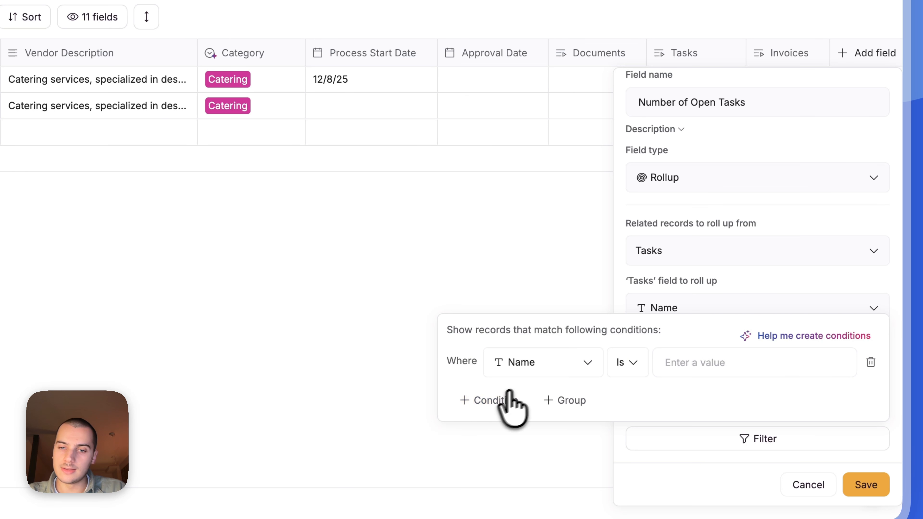
pyautogui.click(547, 364)
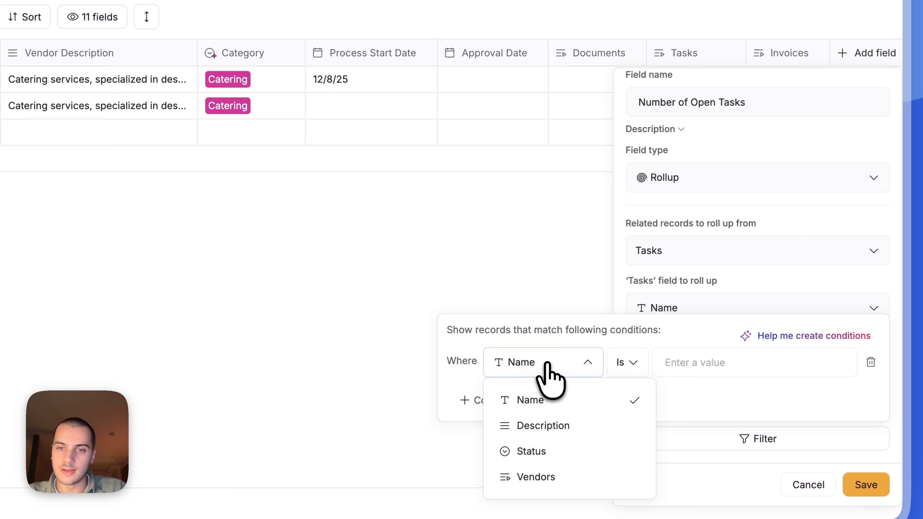
pyautogui.click(550, 438)
pyautogui.click(628, 363)
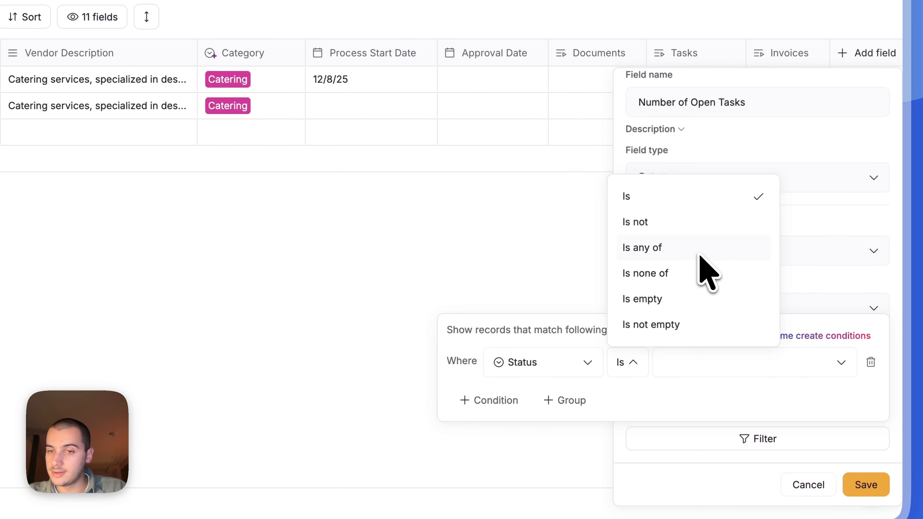
pyautogui.click(680, 402)
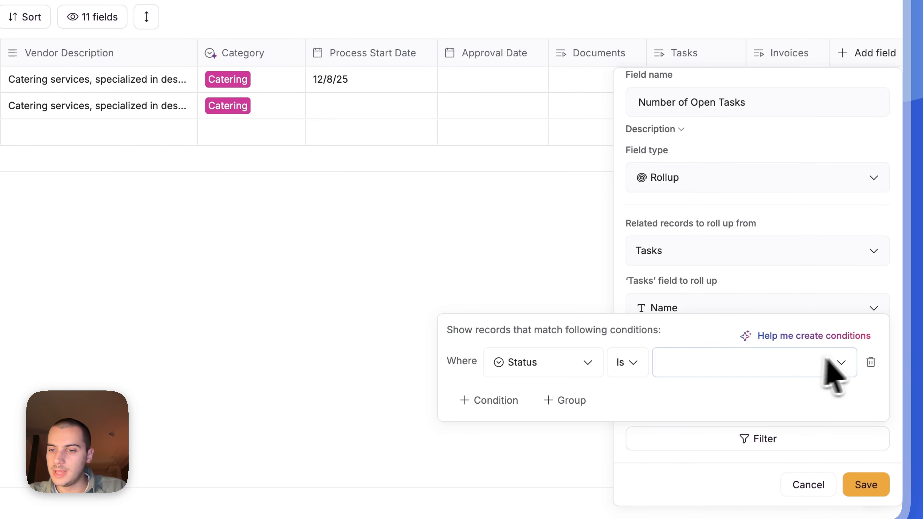
pyautogui.click(871, 361)
# - Generate a 'Status is not Done' filter with AI help and save the rollup
pyautogui.click(818, 370)
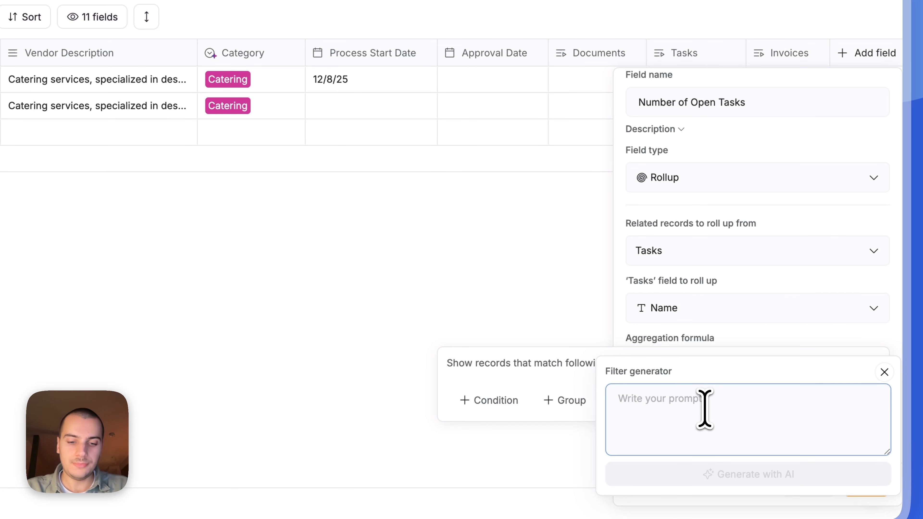
pyautogui.write("tasks that aren't done")
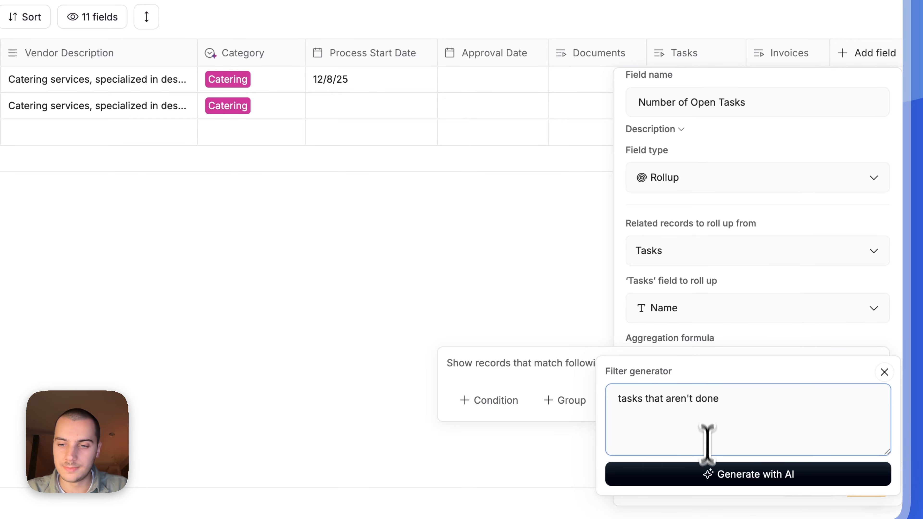
pyautogui.click(707, 474)
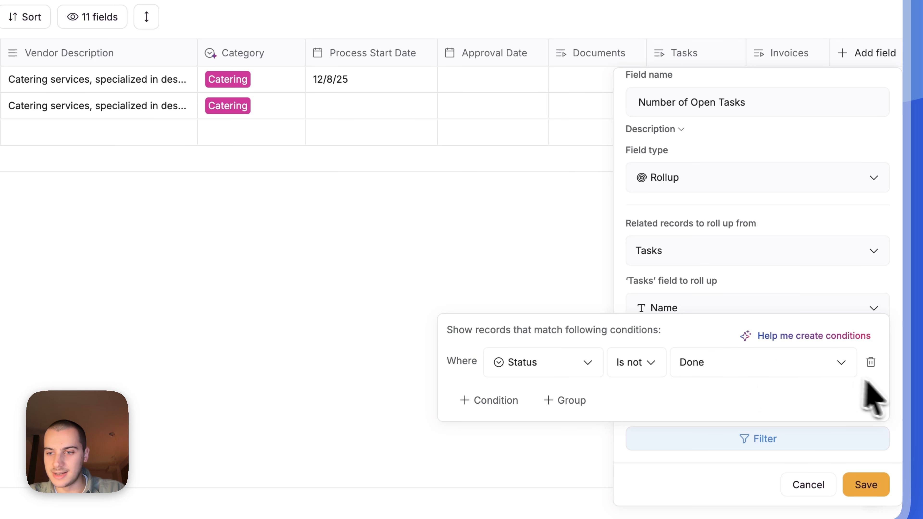
pyautogui.click(871, 488)
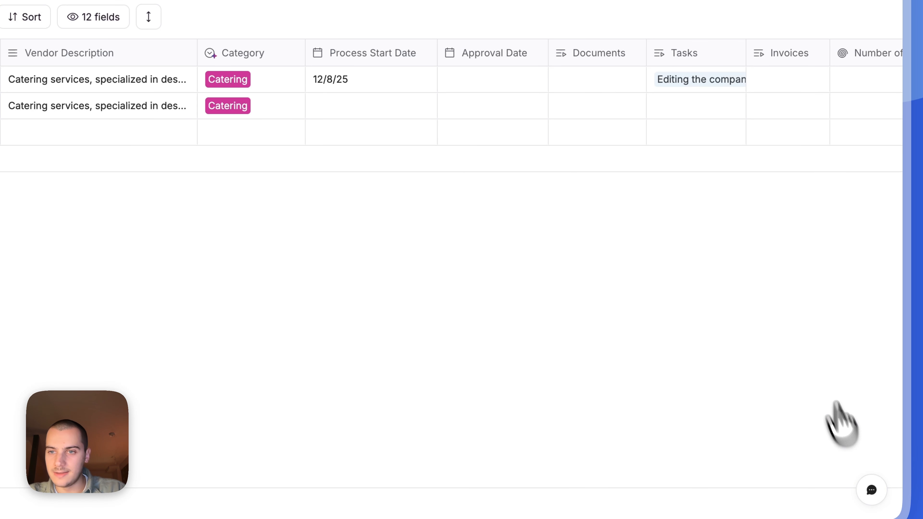
# - Mark the Confirming with Legal team task as Done
pyautogui.click(802, 174)
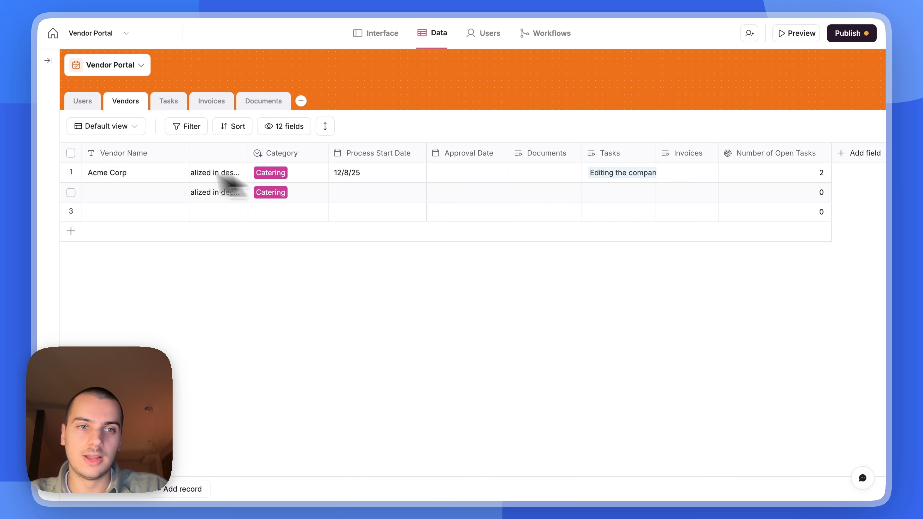
pyautogui.click(121, 175)
pyautogui.click(170, 104)
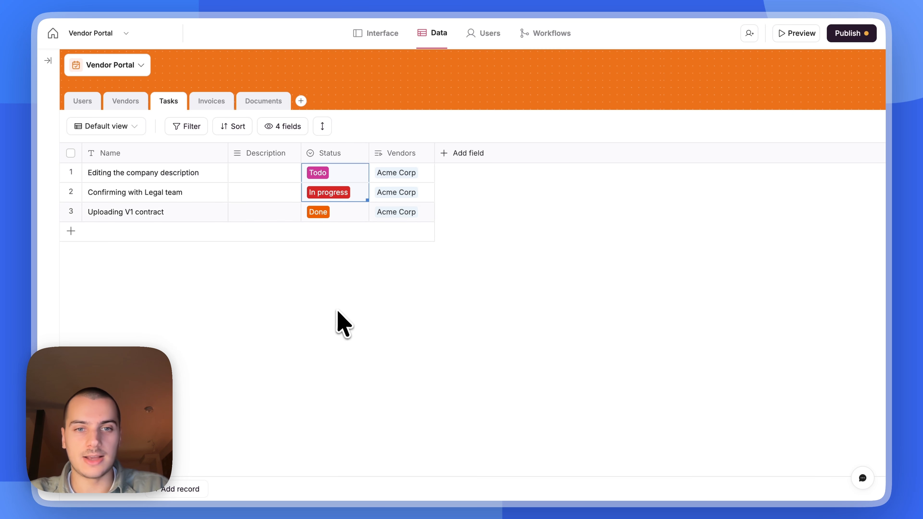
pyautogui.click(331, 196)
pyautogui.click(328, 297)
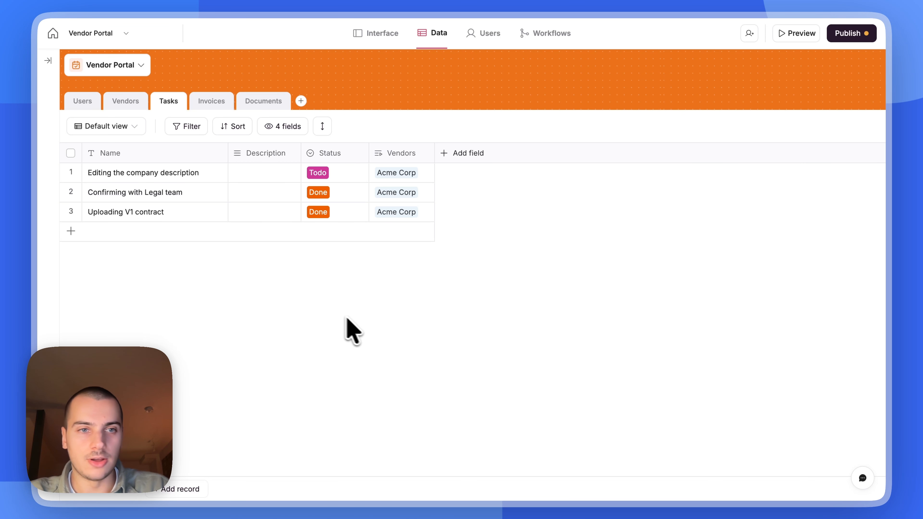
# - Add then delete a Status (Tasks) lookup in Vendors, confirming Acme Corp's open tasks dropped to 1
pyautogui.click(125, 102)
pyautogui.hscroll(10, 611, 211)
pyautogui.click(860, 154)
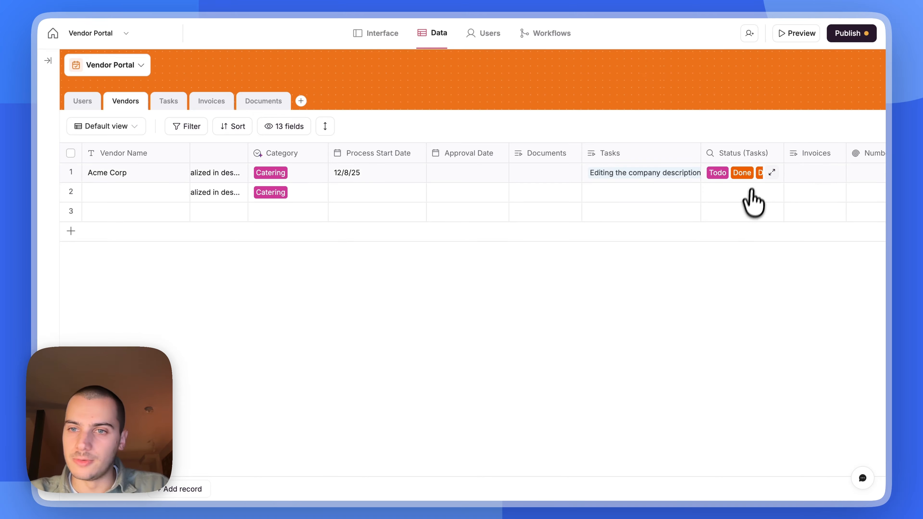
pyautogui.click(730, 154)
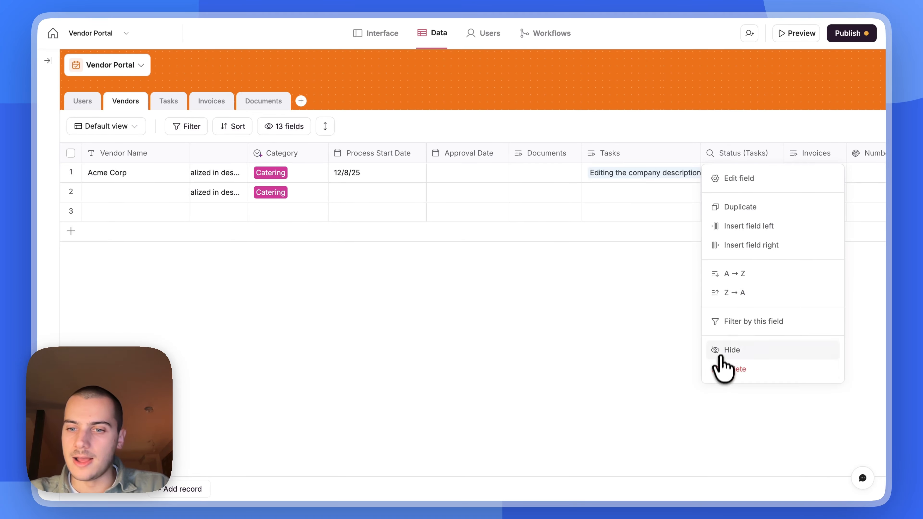
pyautogui.click(714, 367)
pyautogui.click(550, 287)
pyautogui.hscroll(2, 752, 206)
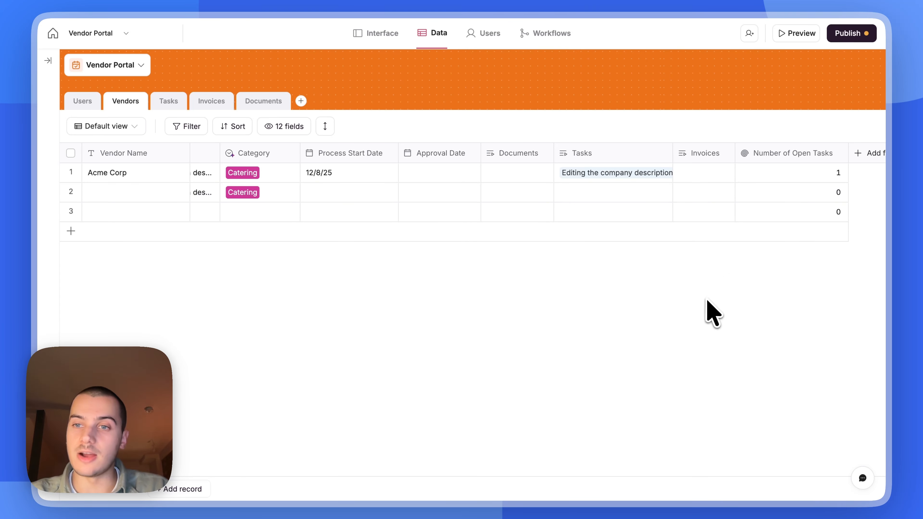
pyautogui.click(762, 175)
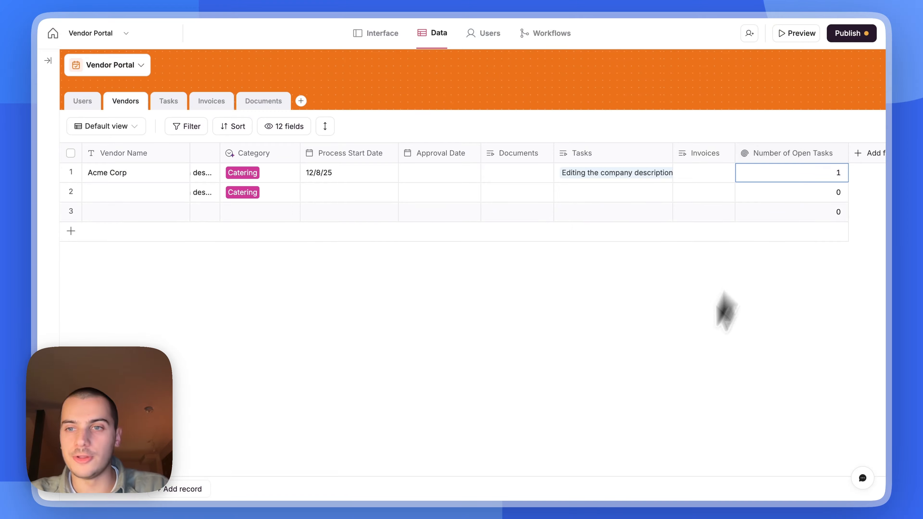
pyautogui.click(665, 415)
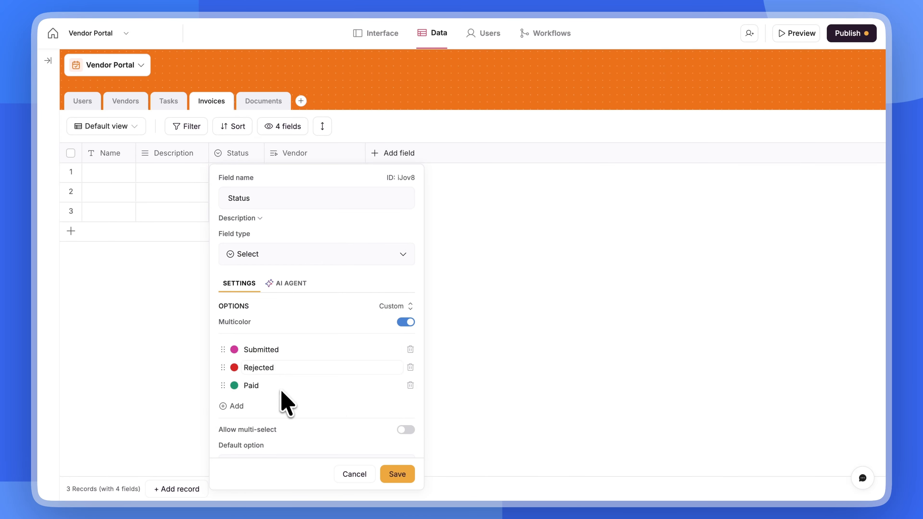
# - Colour the Submitted status yellow and add INVOICE 1 with Submitted status, linked to Acme Corp
pyautogui.click(235, 350)
pyautogui.click(358, 274)
pyautogui.click(397, 475)
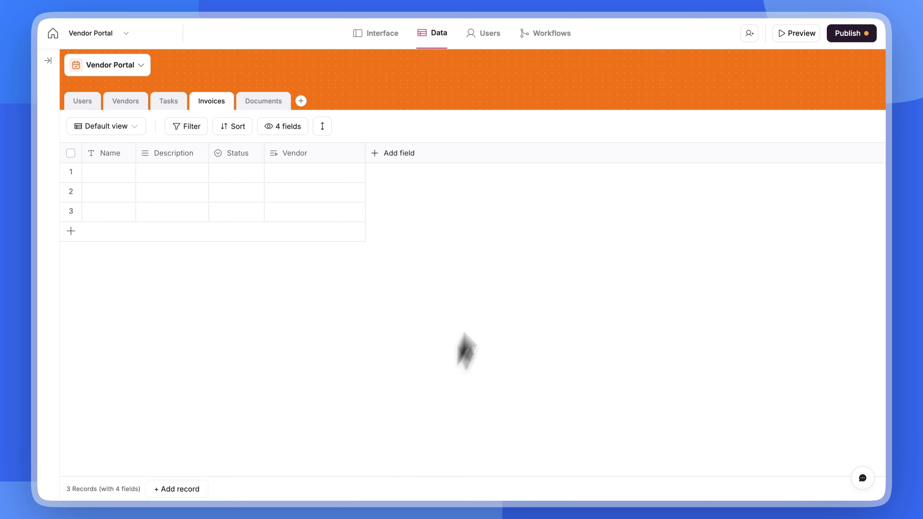
pyautogui.click(247, 176)
pyautogui.click(240, 239)
pyautogui.moveTo(136, 153); pyautogui.dragTo(175, 150)
pyautogui.doubleClick(138, 173)
pyautogui.write('INVOICE 1')
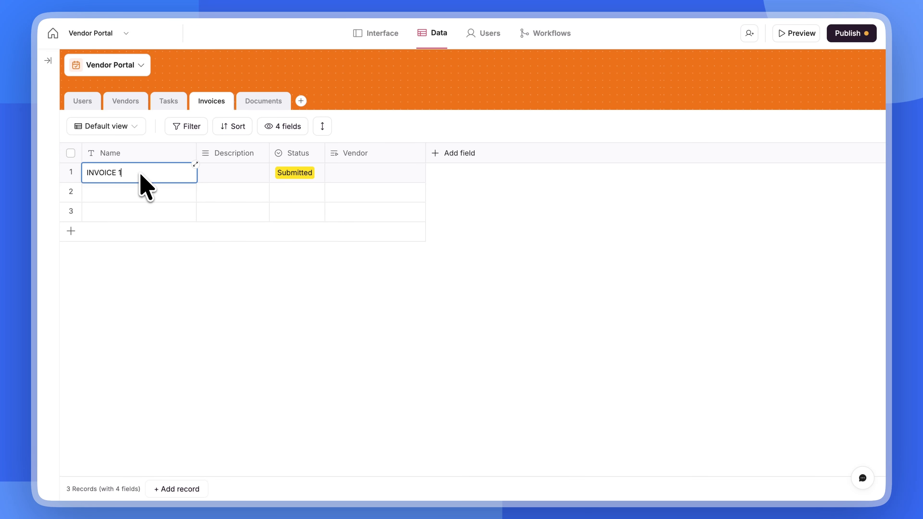
pyautogui.click(364, 172)
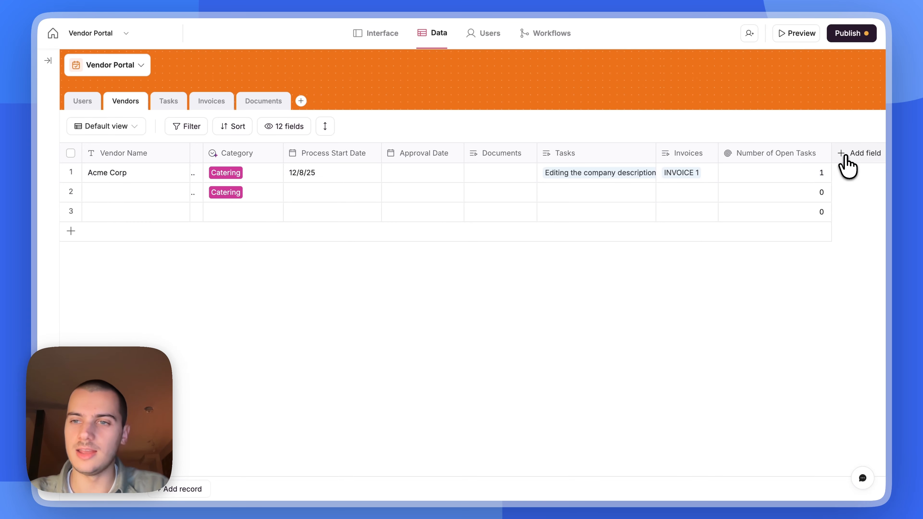
# - Add a Total Outstanding Invoices rollup in Vendors counting linked Invoices with COUNTALL
pyautogui.click(845, 157)
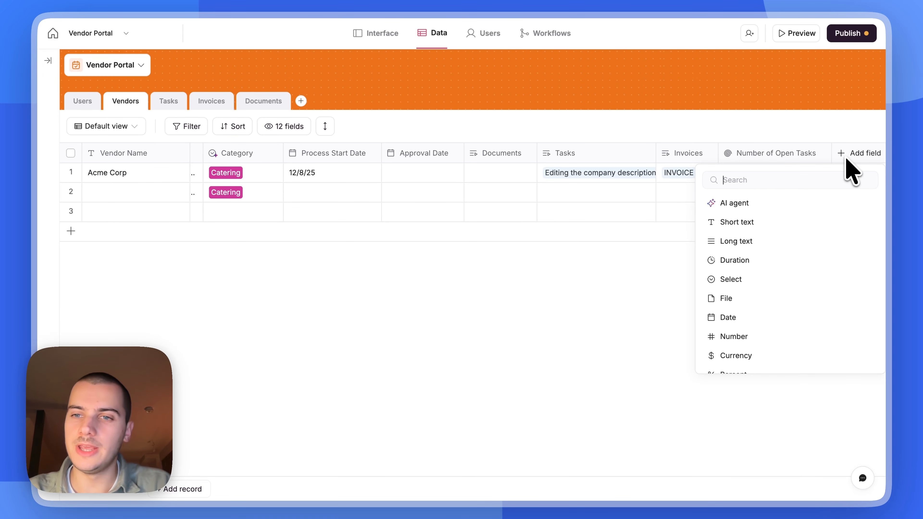
pyautogui.write('roll')
pyautogui.click(810, 222)
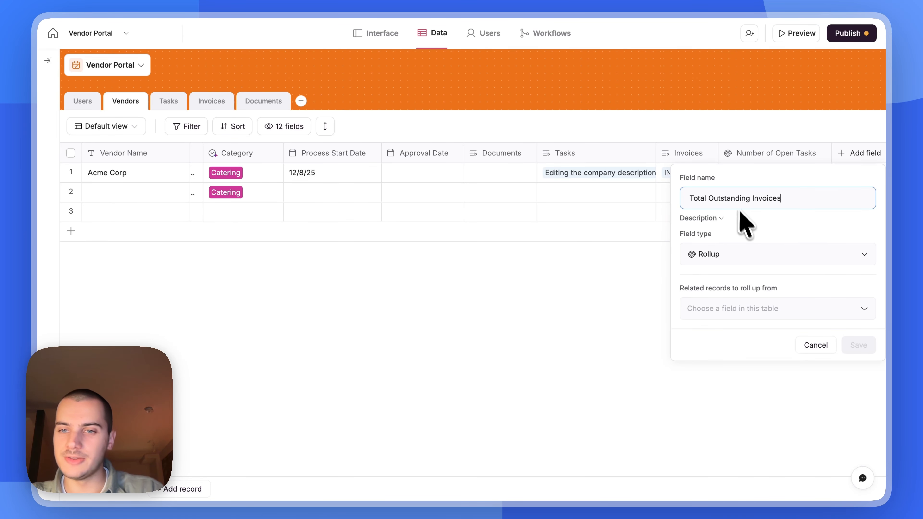
pyautogui.click(742, 315)
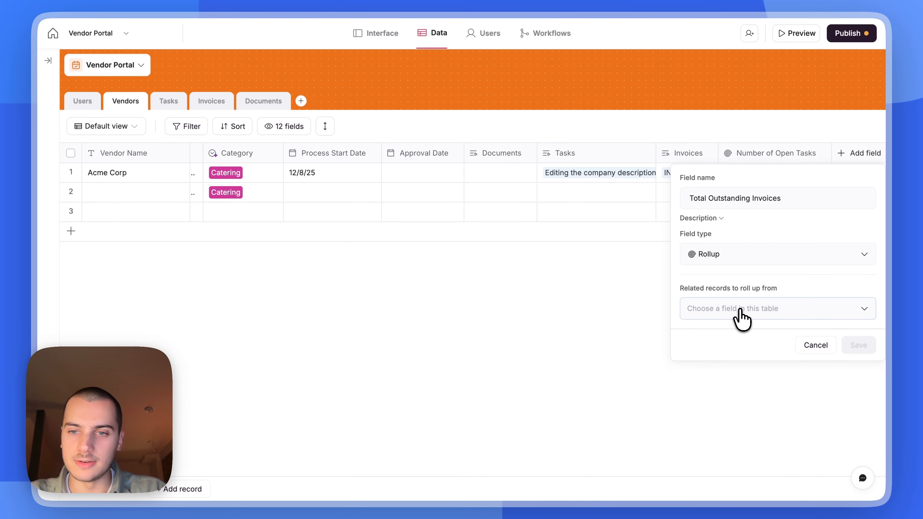
pyautogui.click(732, 400)
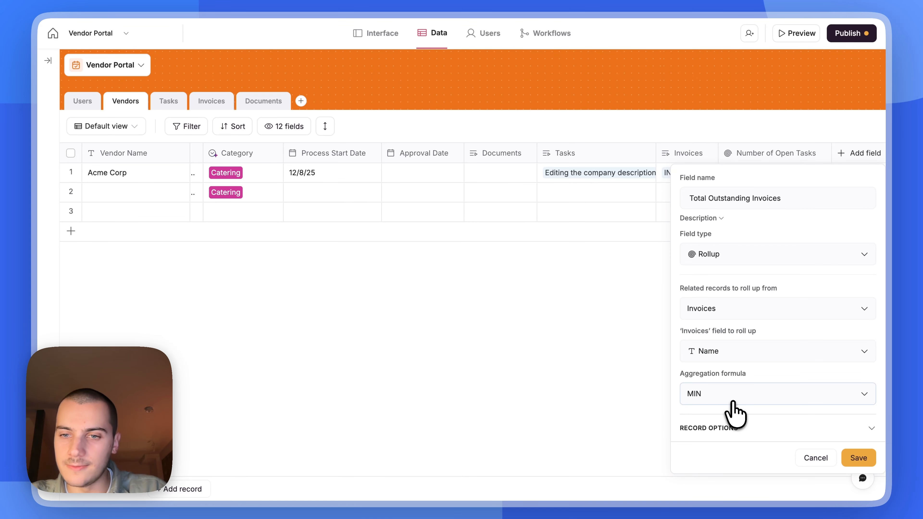
pyautogui.click(715, 393)
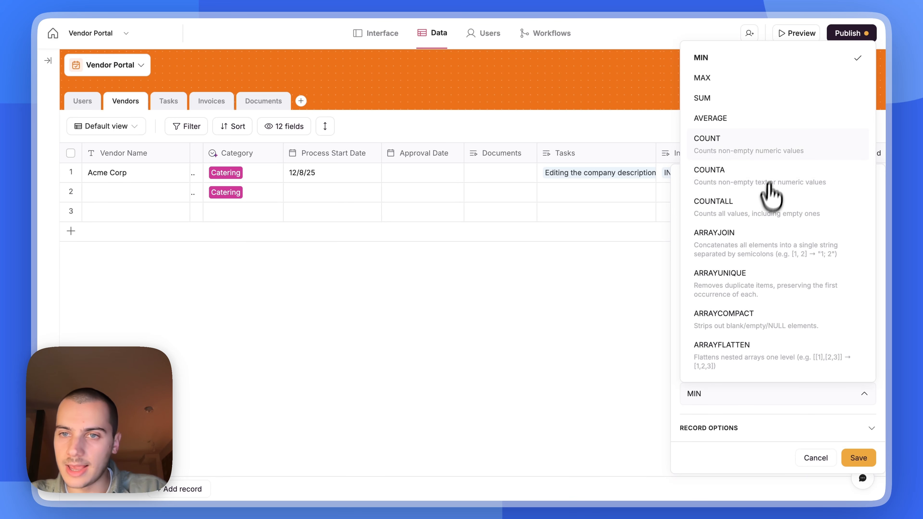
pyautogui.click(774, 206)
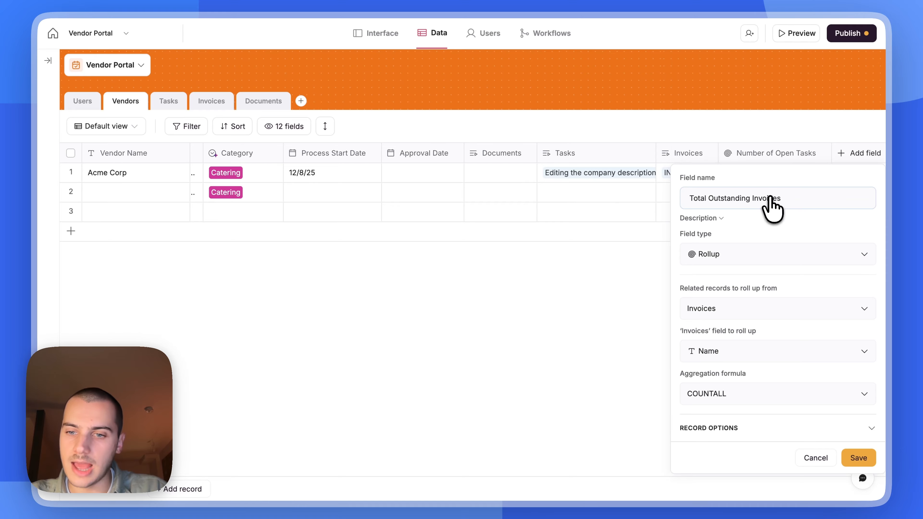
# - Filter the rollup to exclude Rejected and Paid invoices, save it, and check Acme Corp shows 1
pyautogui.click(758, 430)
pyautogui.click(723, 440)
pyautogui.click(604, 411)
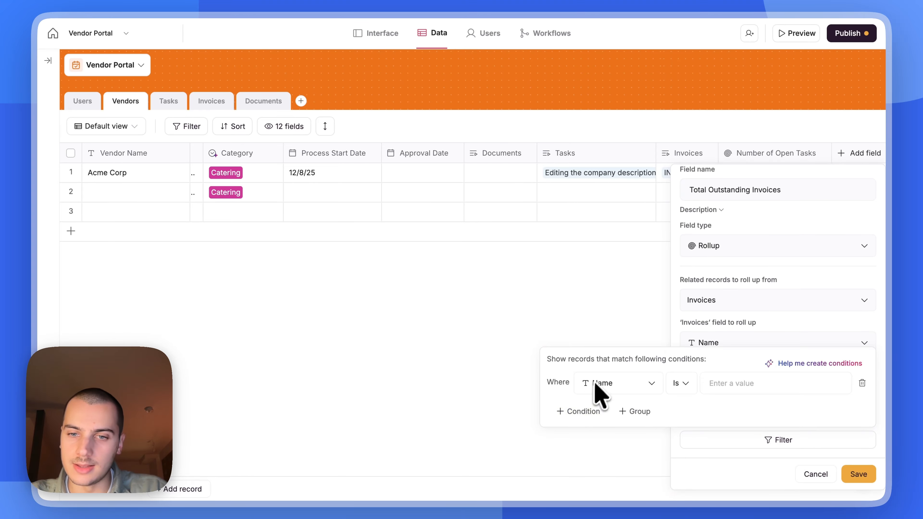
pyautogui.click(601, 391)
pyautogui.click(618, 448)
pyautogui.click(681, 384)
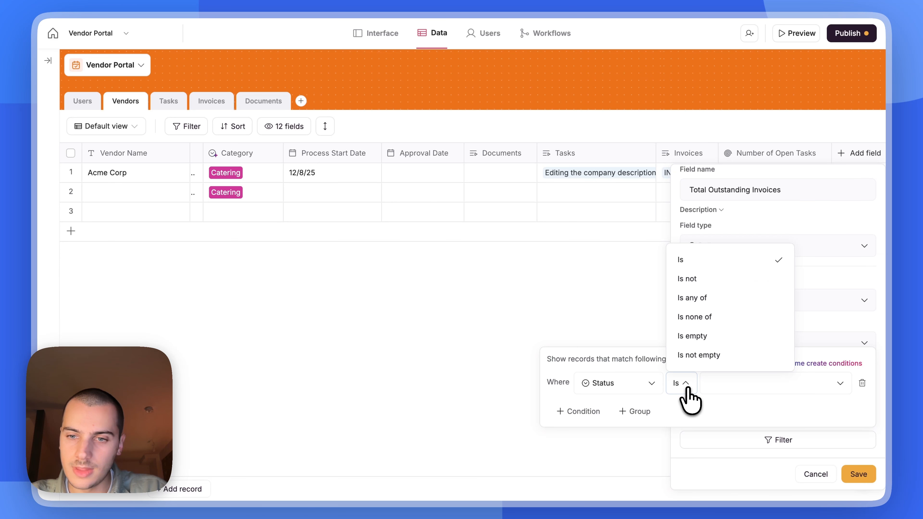
pyautogui.click(695, 317)
pyautogui.click(744, 383)
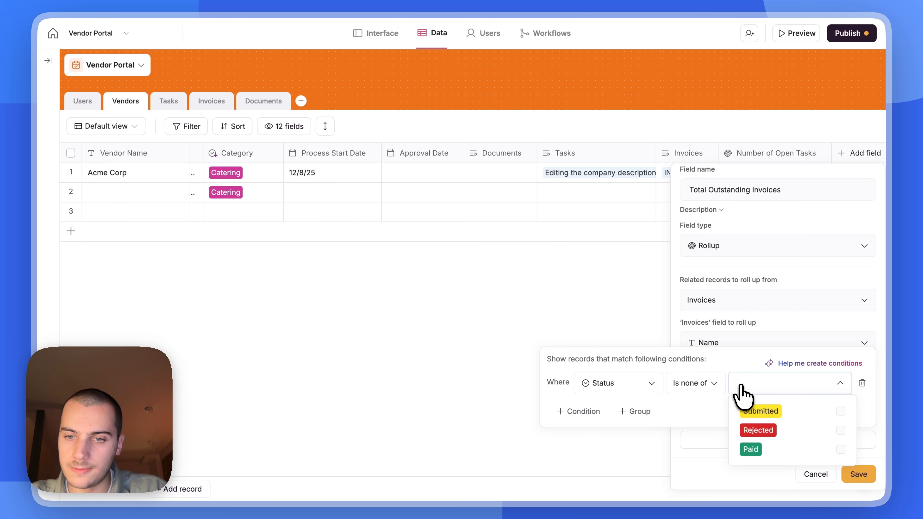
pyautogui.click(778, 431)
pyautogui.click(760, 368)
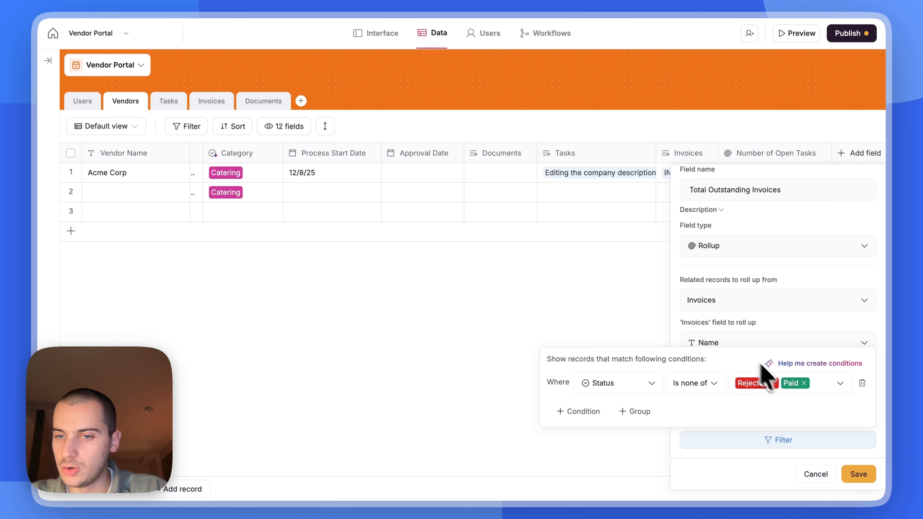
pyautogui.click(858, 475)
pyautogui.click(858, 475)
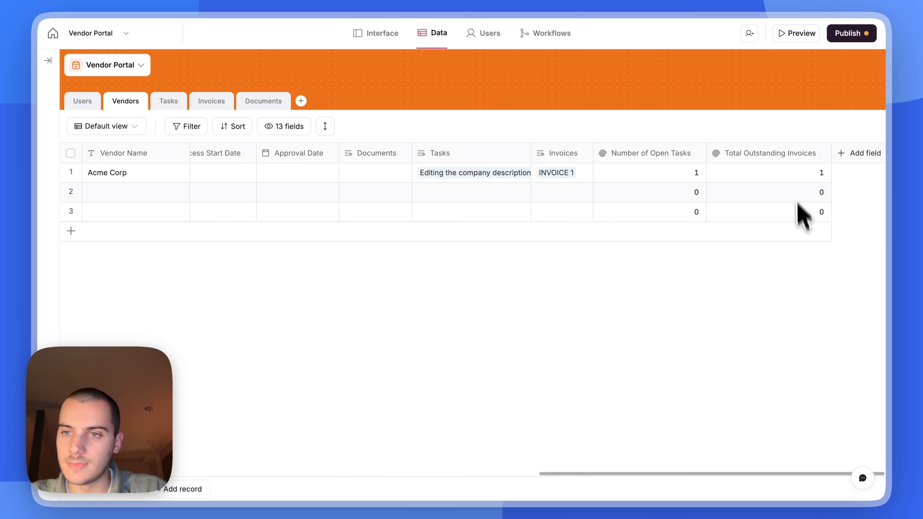
pyautogui.click(795, 174)
# - Add a Task Assignee field to Tasks linking to multiple Users records
pyautogui.click(169, 101)
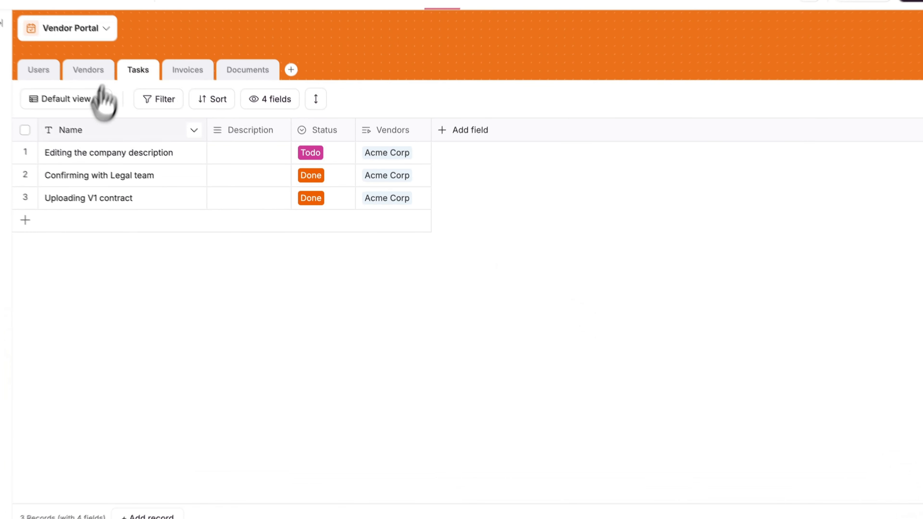
pyautogui.click(472, 153)
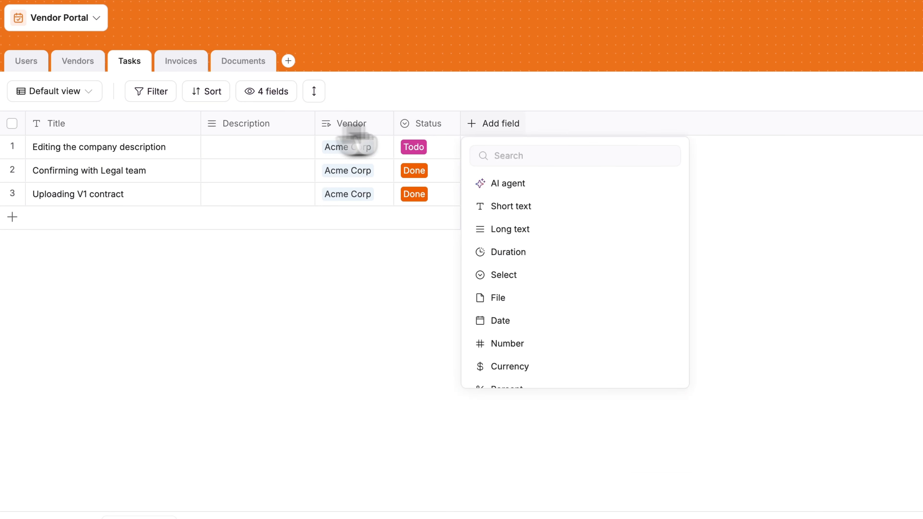
pyautogui.click(509, 378)
pyautogui.click(537, 177)
pyautogui.write('Task Assignee')
pyautogui.click(545, 309)
pyautogui.click(540, 325)
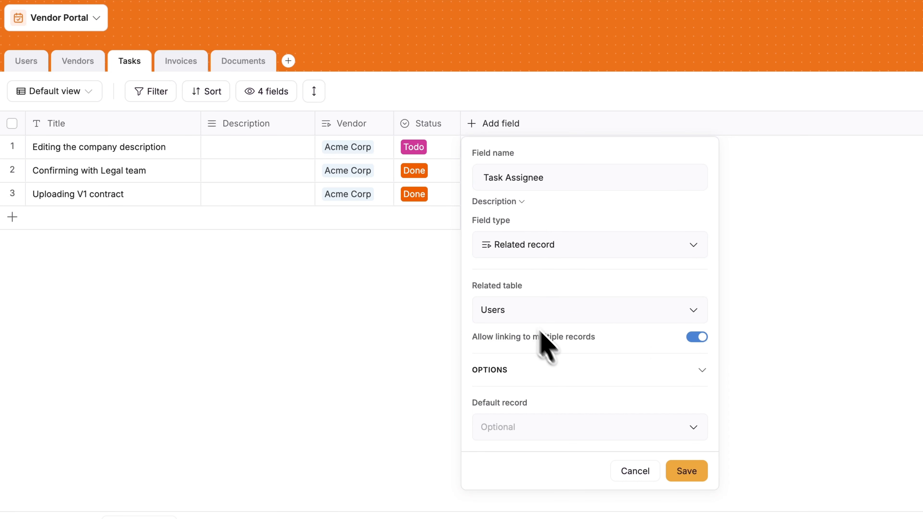
pyautogui.click(686, 471)
pyautogui.click(426, 123)
# - Recolour a Status option and add a Due Date field to Tasks
pyautogui.click(424, 380)
pyautogui.click(571, 356)
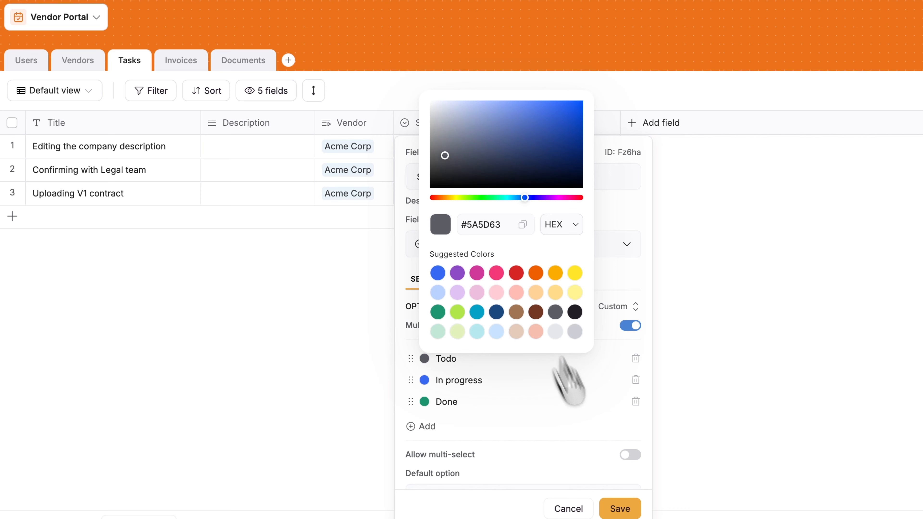
pyautogui.click(620, 509)
pyautogui.click(654, 123)
pyautogui.write('Due Date')
pyautogui.click(847, 507)
# - In Documents, delete an unneeded column and add a Type select field
pyautogui.click(243, 60)
pyautogui.click(134, 123)
pyautogui.click(128, 404)
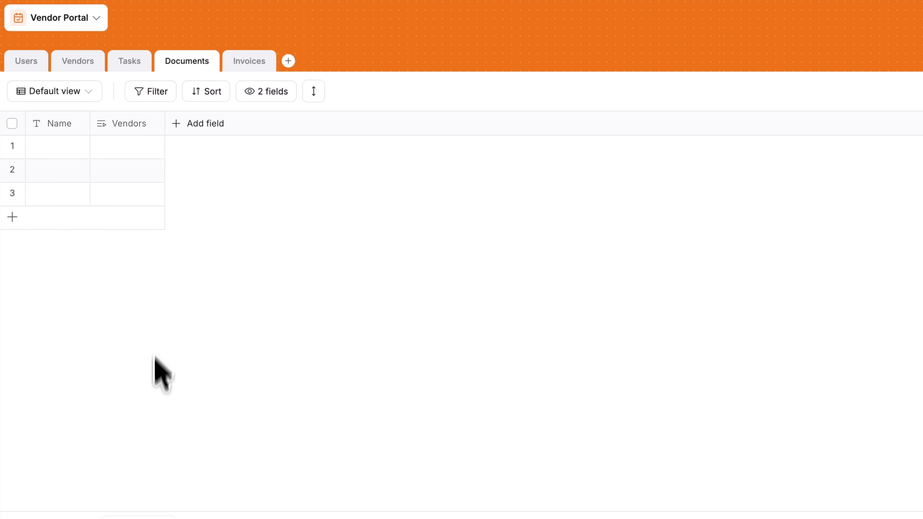
pyautogui.click(198, 124)
pyautogui.click(207, 206)
pyautogui.write('Type')
# - Add a Contract V1 row linked to Acme Corp, tagged Financial and Product/Service
pyautogui.doubleClick(58, 146)
pyautogui.write('Contract V1')
pyautogui.press('Return')
pyautogui.click(127, 147)
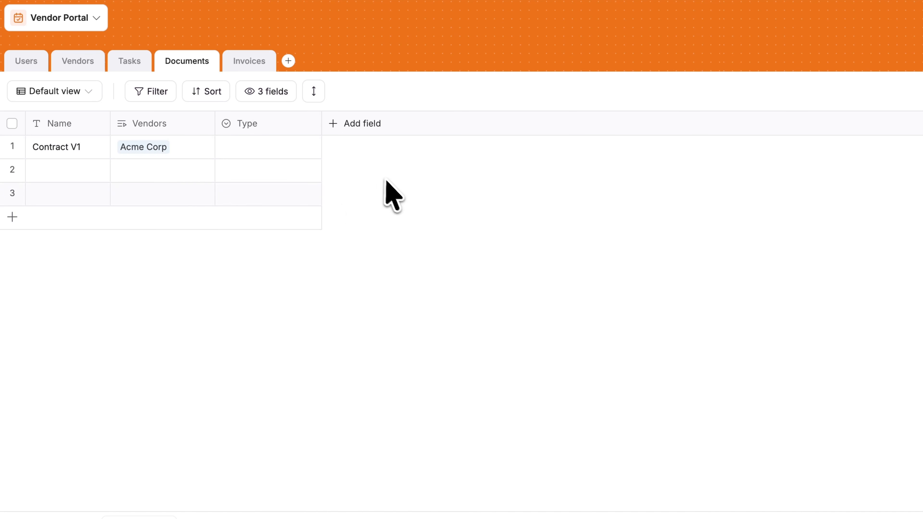
pyautogui.click(269, 123)
pyautogui.click(441, 508)
pyautogui.click(269, 147)
pyautogui.click(276, 189)
pyautogui.click(287, 232)
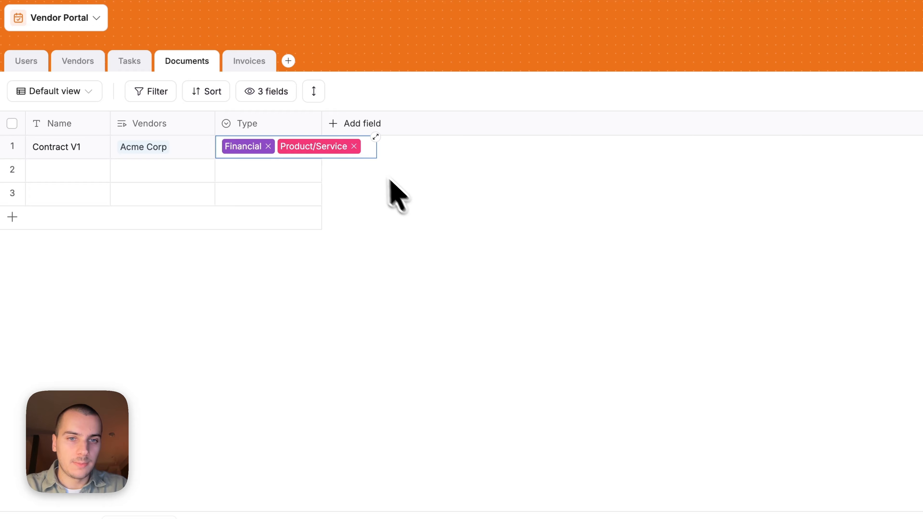
pyautogui.click(282, 123)
# - Turn off multi-select for the Type field and confirm the update
pyautogui.scroll(-3, 378, 363)
pyautogui.click(450, 406)
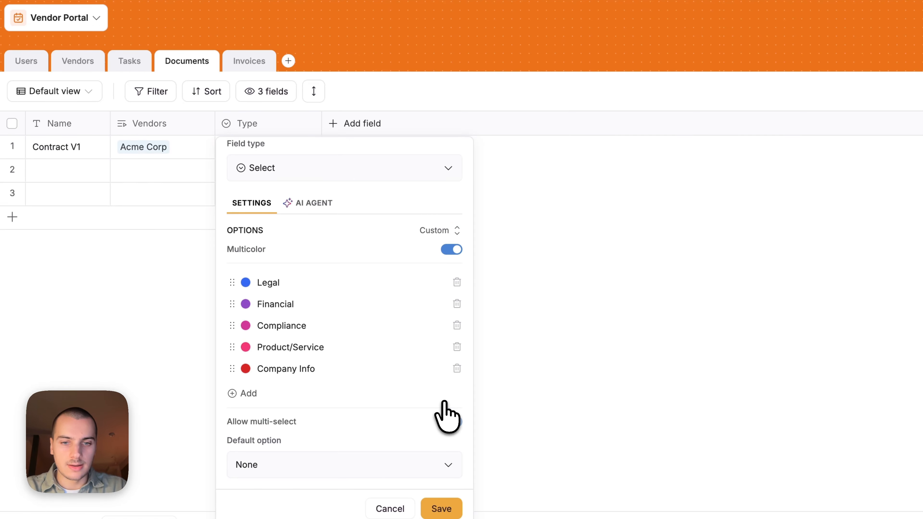
pyautogui.click(441, 508)
pyautogui.click(601, 305)
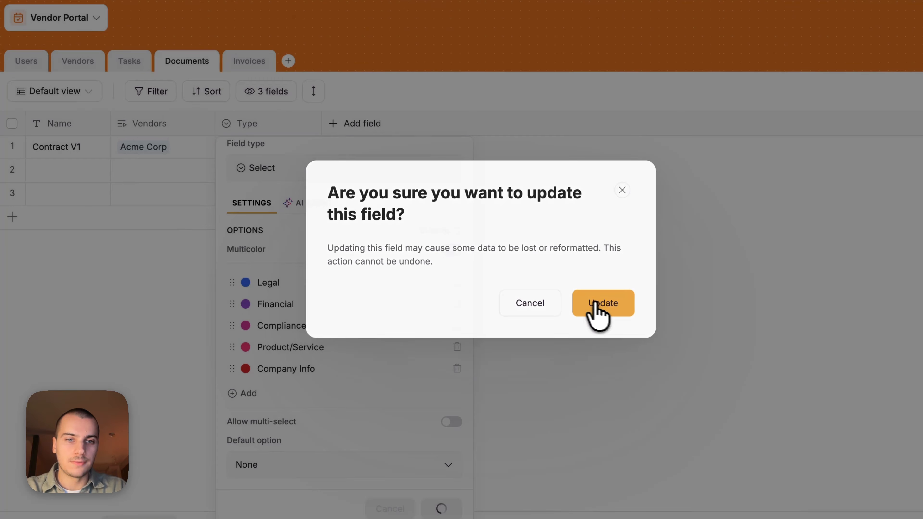
# - Change Contract V1's Type to Legal
pyautogui.click(257, 148)
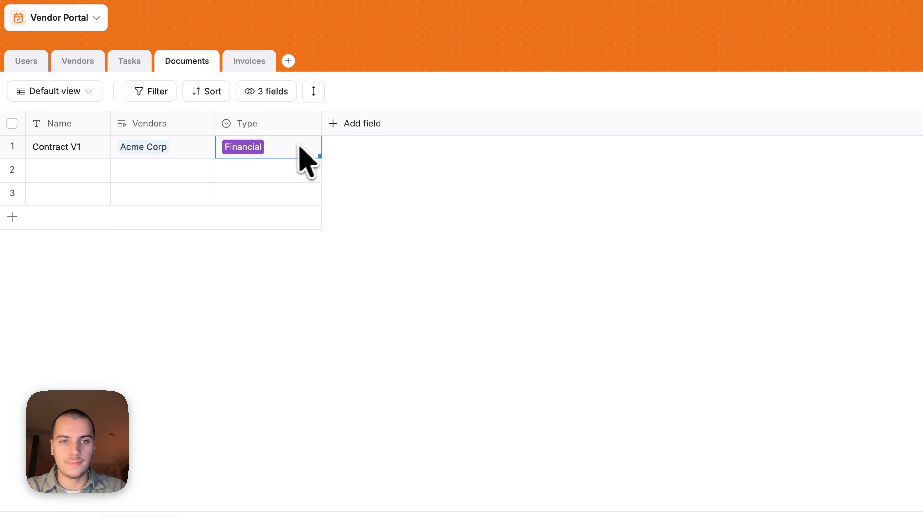
pyautogui.click(284, 145)
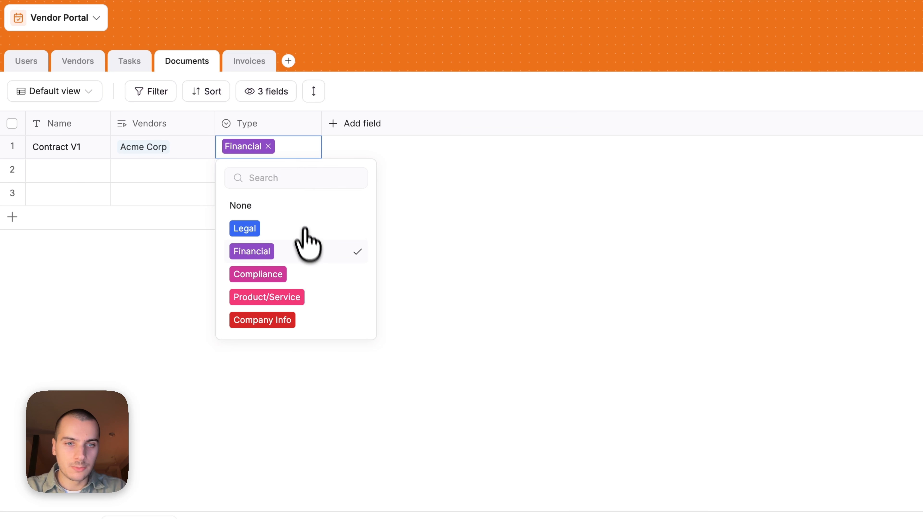
pyautogui.click(297, 228)
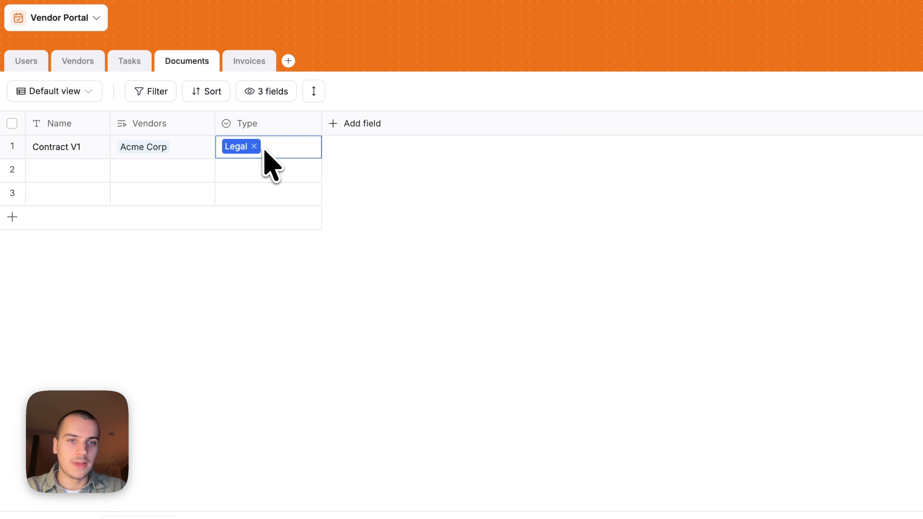
pyautogui.click(432, 167)
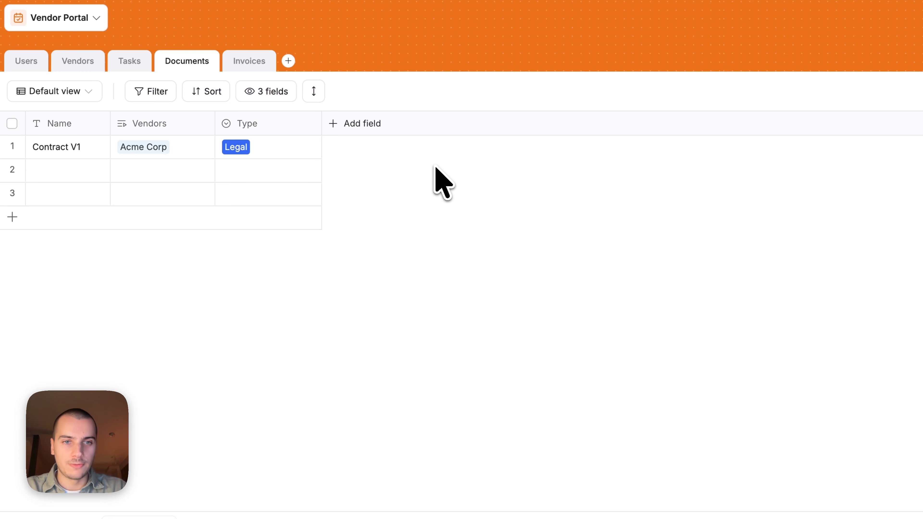
pyautogui.click(358, 125)
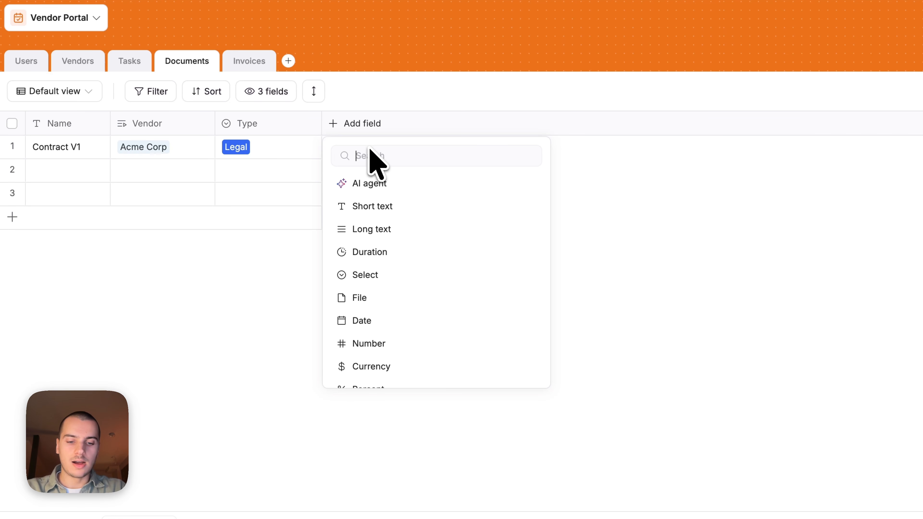
# - Add a Created at timestamp field to Documents and widen its column
pyautogui.write('cre')
pyautogui.click(407, 226)
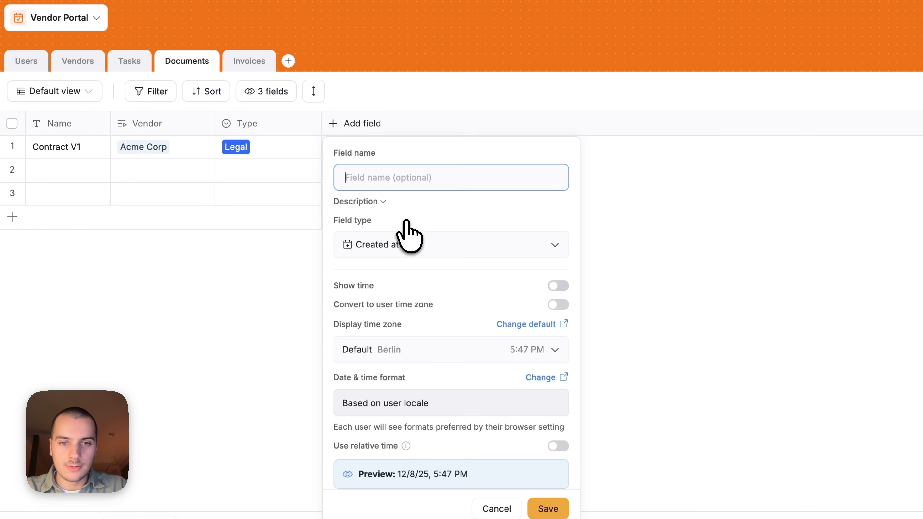
pyautogui.click(538, 509)
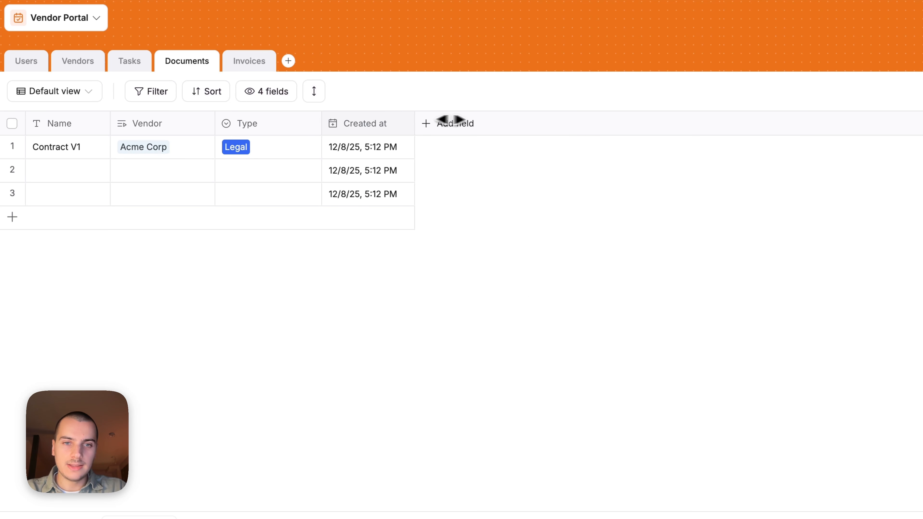
pyautogui.moveTo(448, 120); pyautogui.dragTo(455, 119)
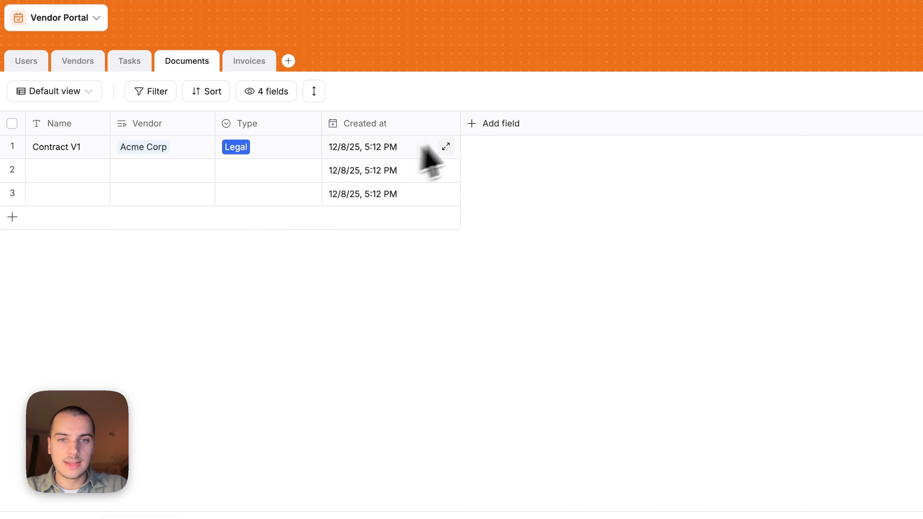
# - Add a Last updated at field and set it to track specific fields only
pyautogui.click(482, 125)
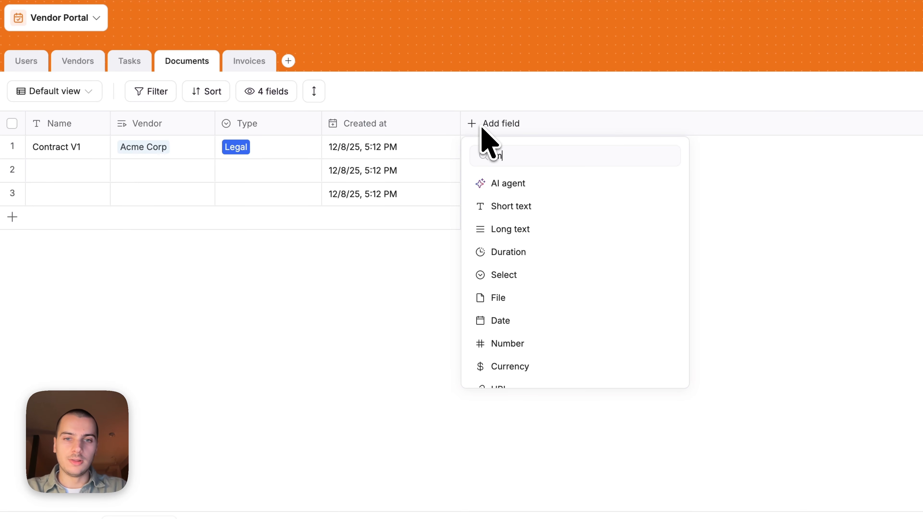
pyautogui.click(558, 227)
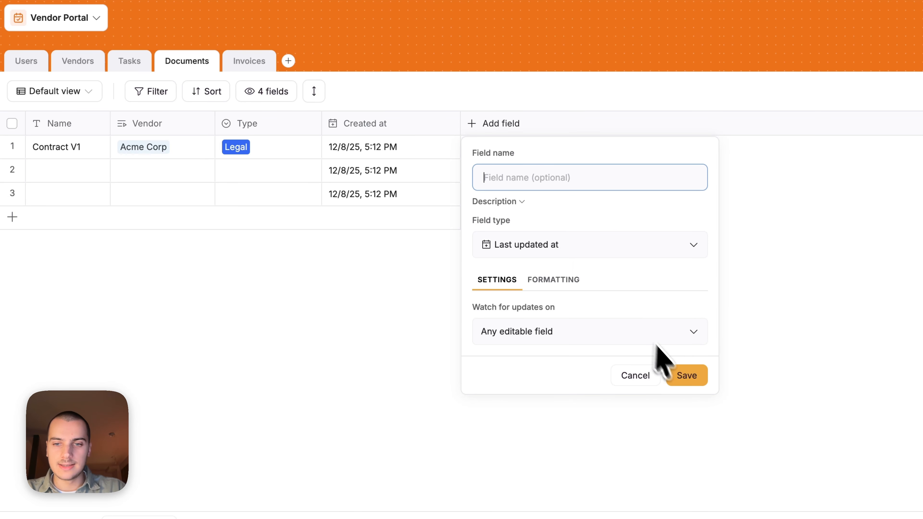
pyautogui.click(681, 377)
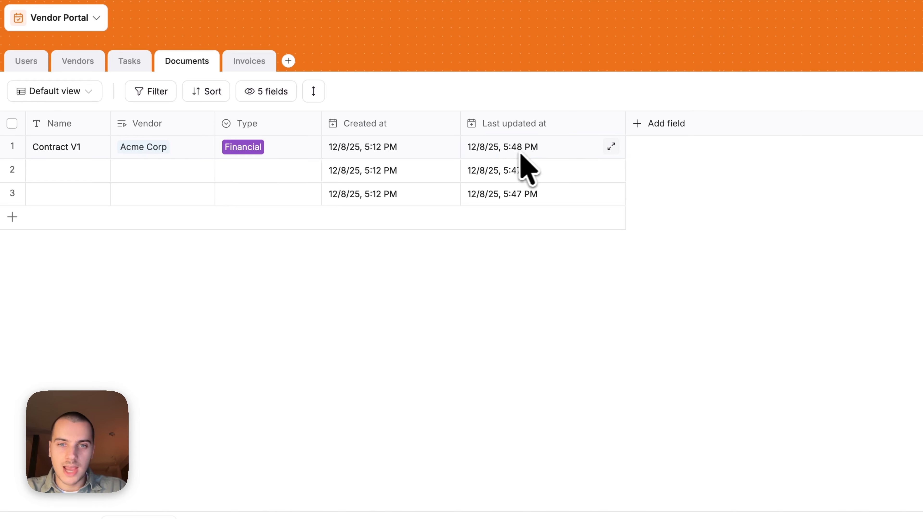
pyautogui.doubleClick(516, 126)
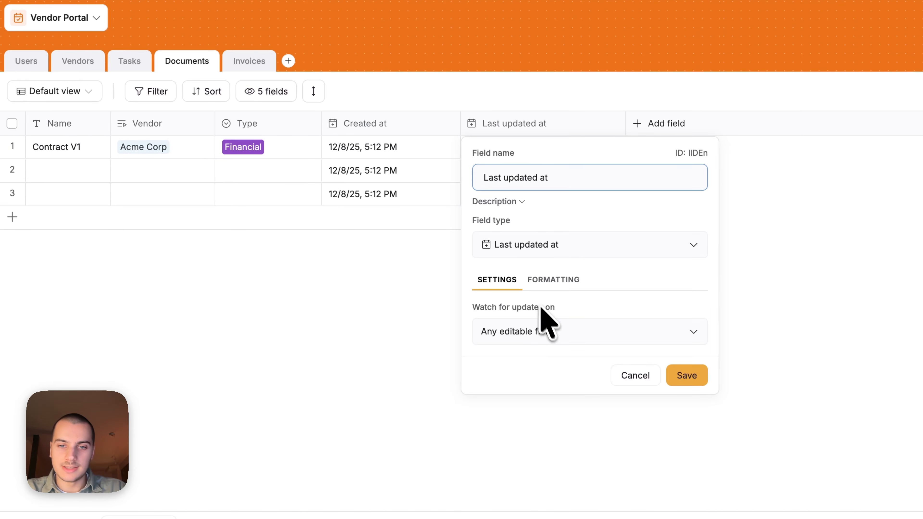
pyautogui.click(546, 330)
pyautogui.click(542, 401)
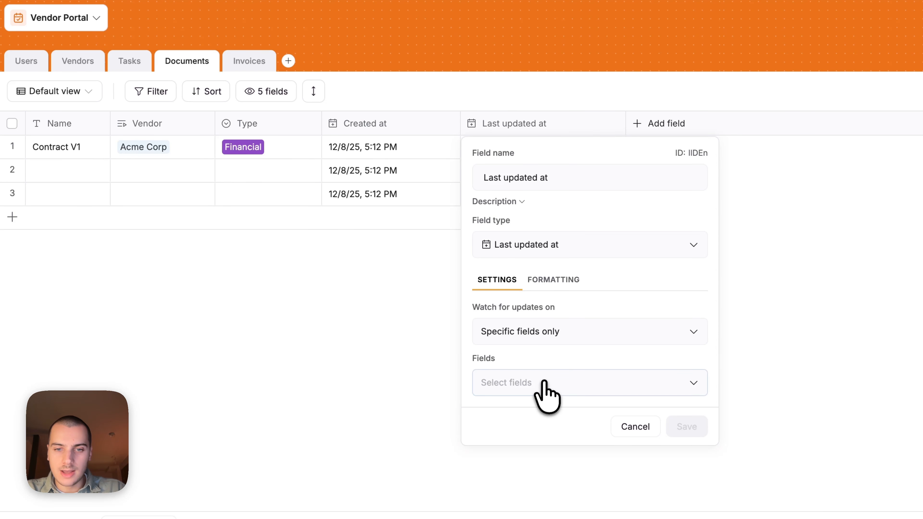
pyautogui.click(540, 381)
# - Delete the trial Last updated at column and add a File field
pyautogui.click(534, 124)
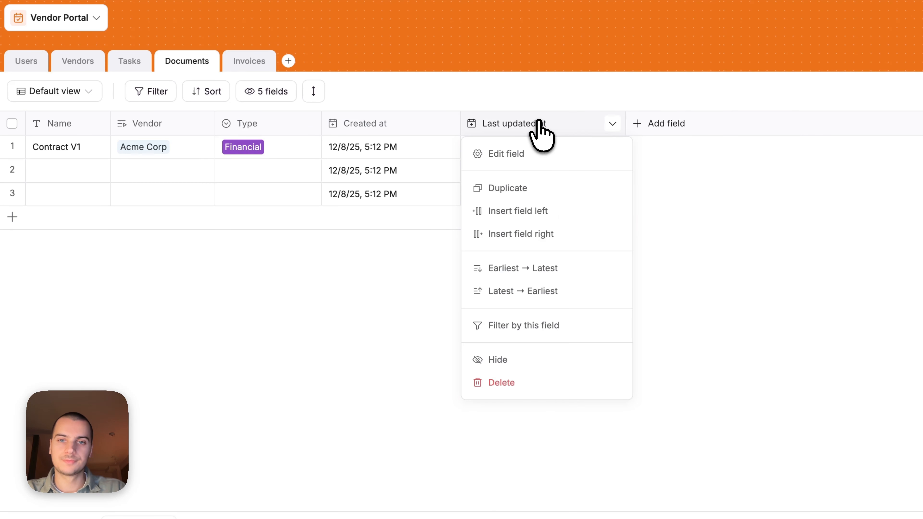
pyautogui.click(549, 383)
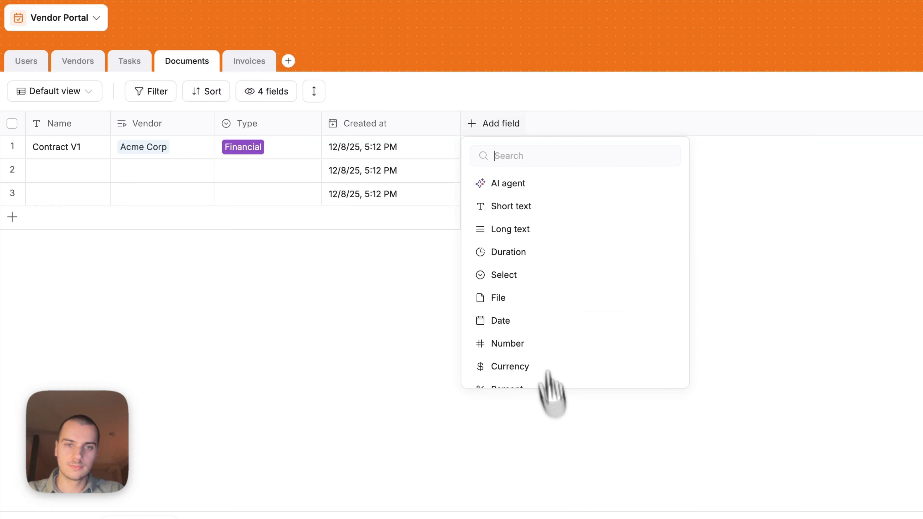
pyautogui.click(585, 296)
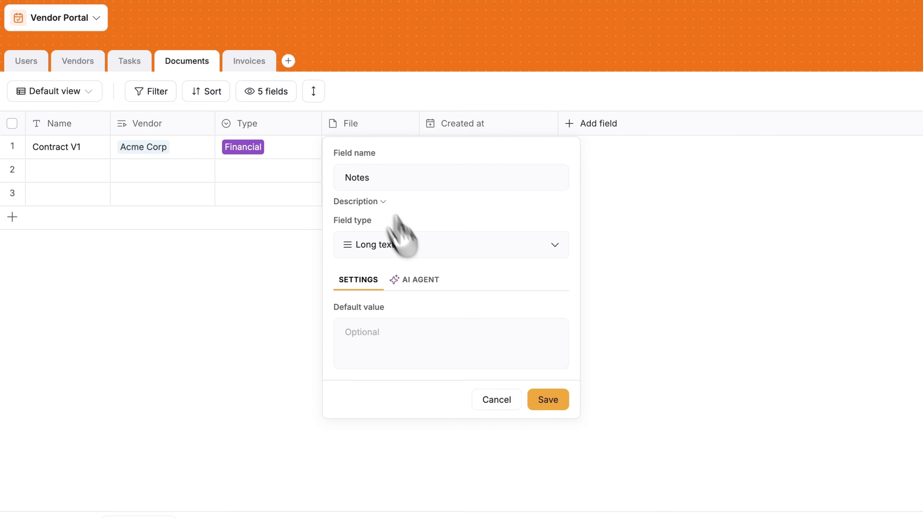
# - In Invoices, insert a currency field named Amount right of the Document column
pyautogui.click(490, 298)
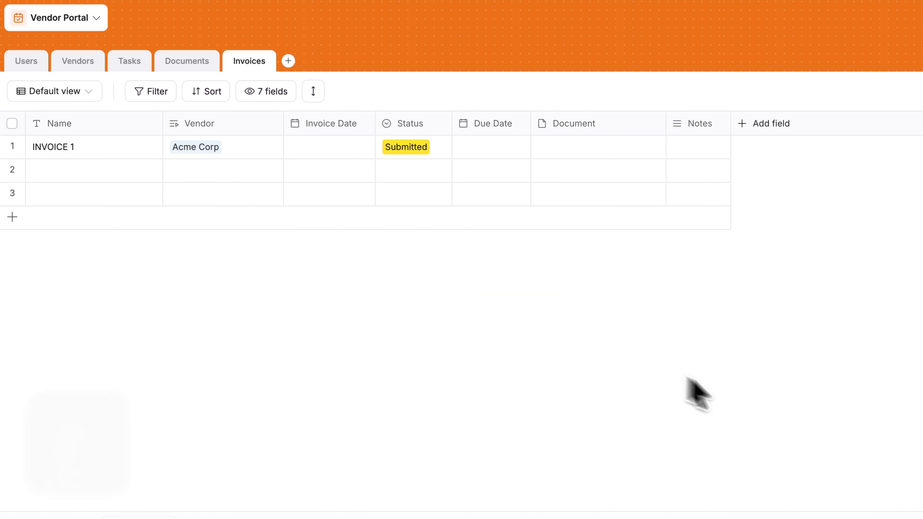
pyautogui.click(601, 154)
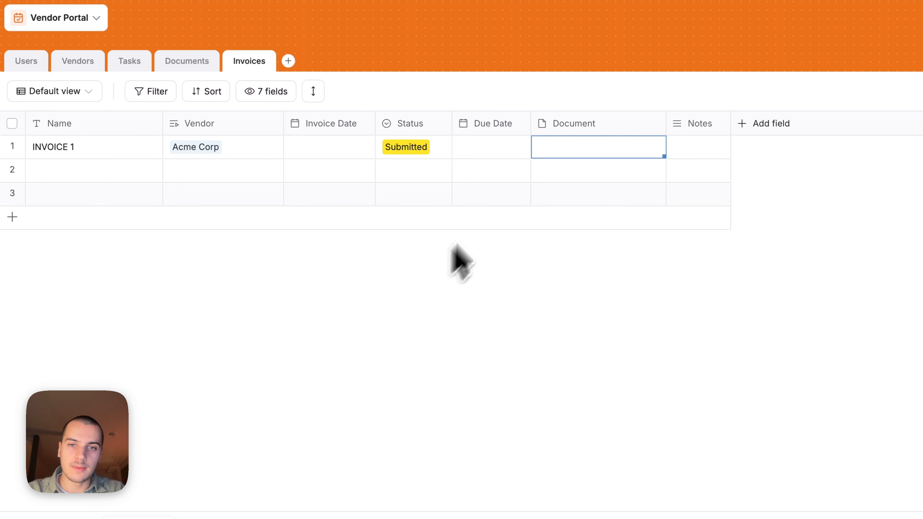
pyautogui.click(583, 125)
pyautogui.click(604, 236)
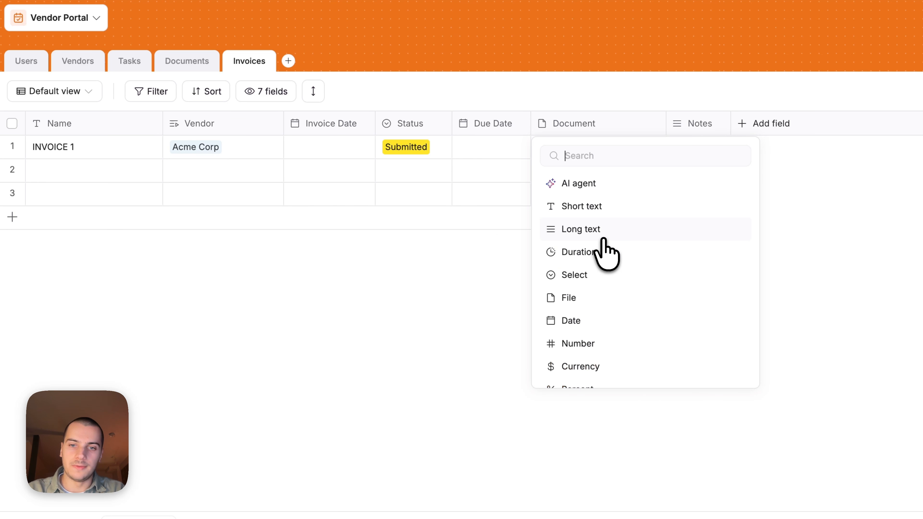
pyautogui.write('cur')
pyautogui.click(618, 219)
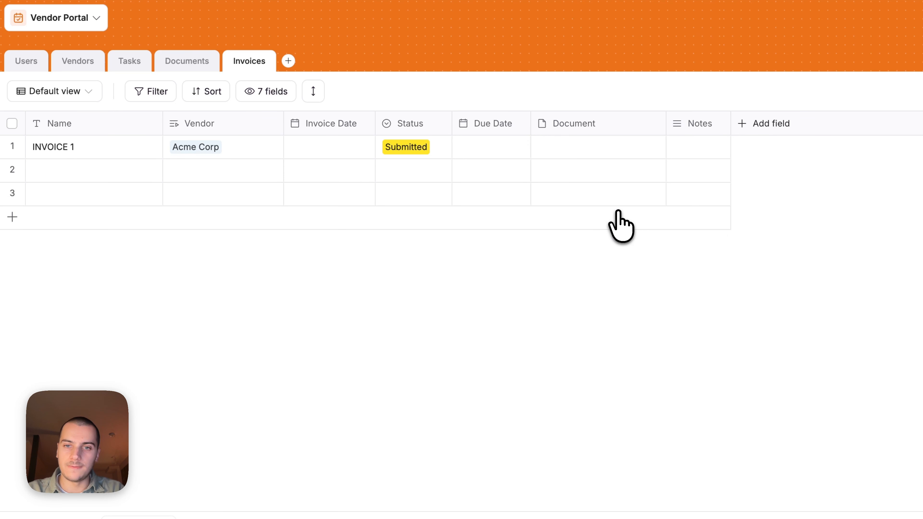
pyautogui.write('Amount')
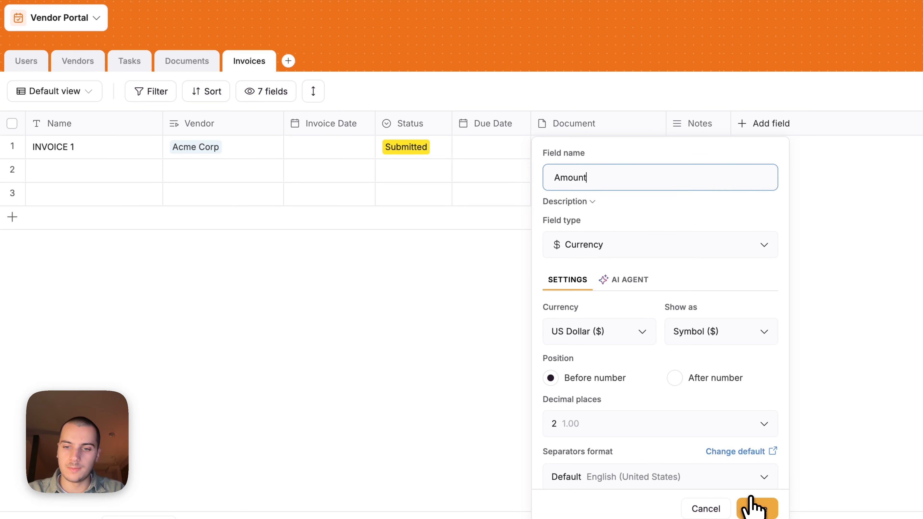
pyautogui.click(758, 508)
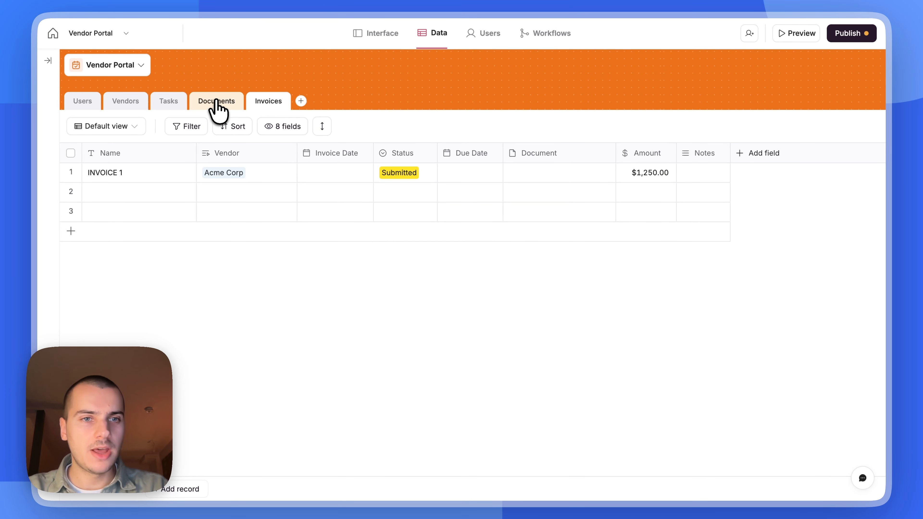
# - Browse the Documents, Tasks, Vendors and Invoices tables, ending on Users with its 12 records
pyautogui.click(217, 102)
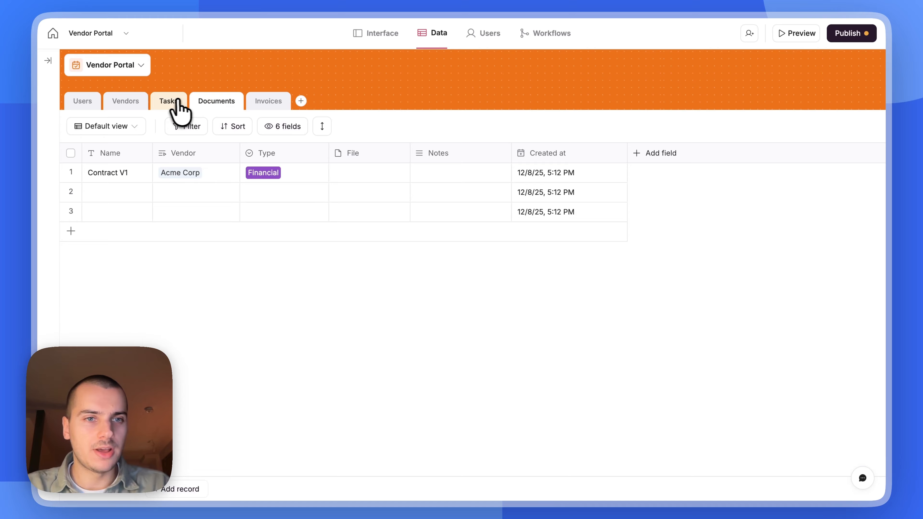
pyautogui.click(170, 103)
pyautogui.click(127, 103)
pyautogui.click(93, 101)
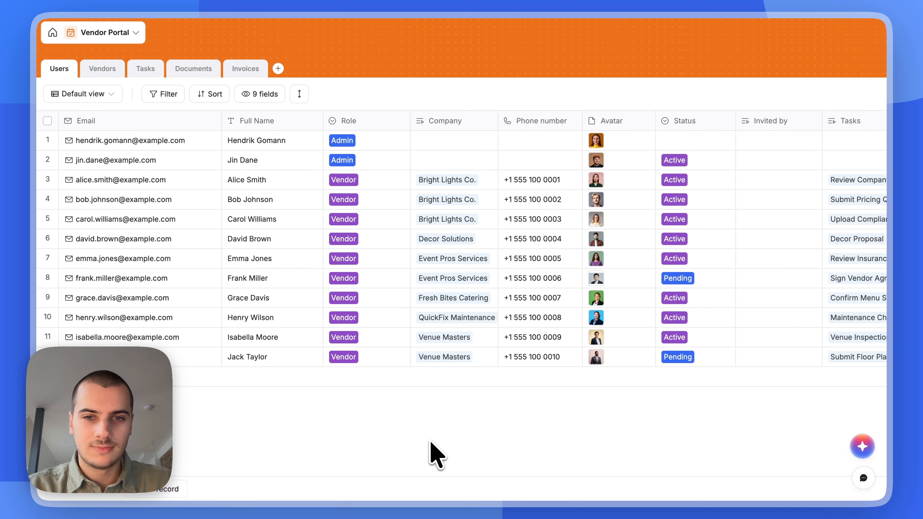
pyautogui.click(113, 72)
pyautogui.click(145, 70)
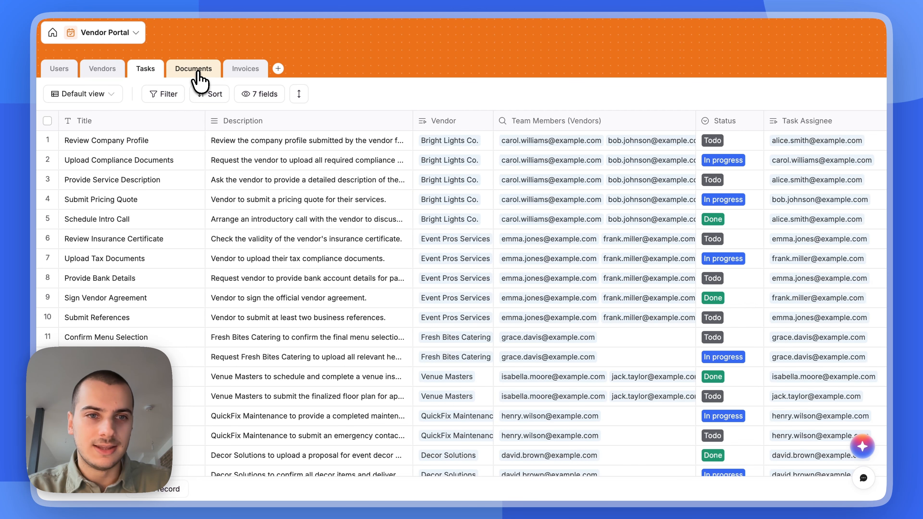
pyautogui.click(194, 69)
pyautogui.click(236, 71)
pyautogui.click(60, 71)
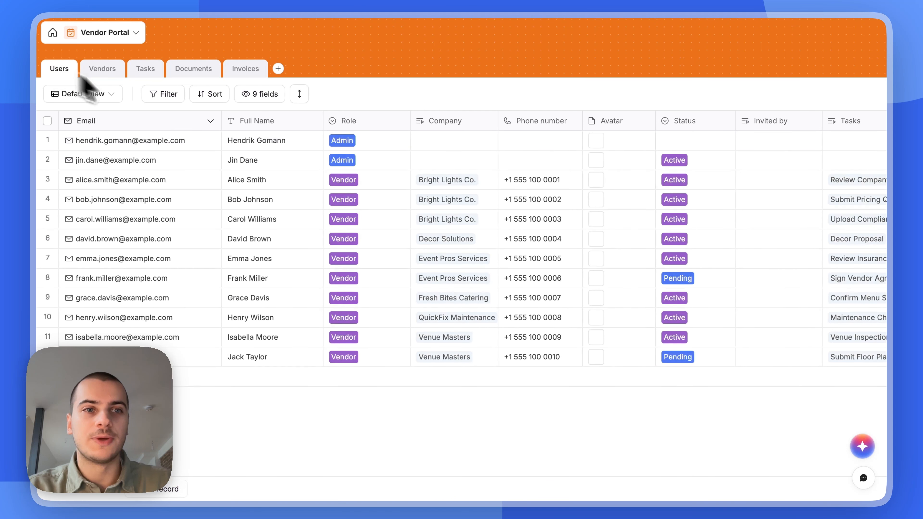